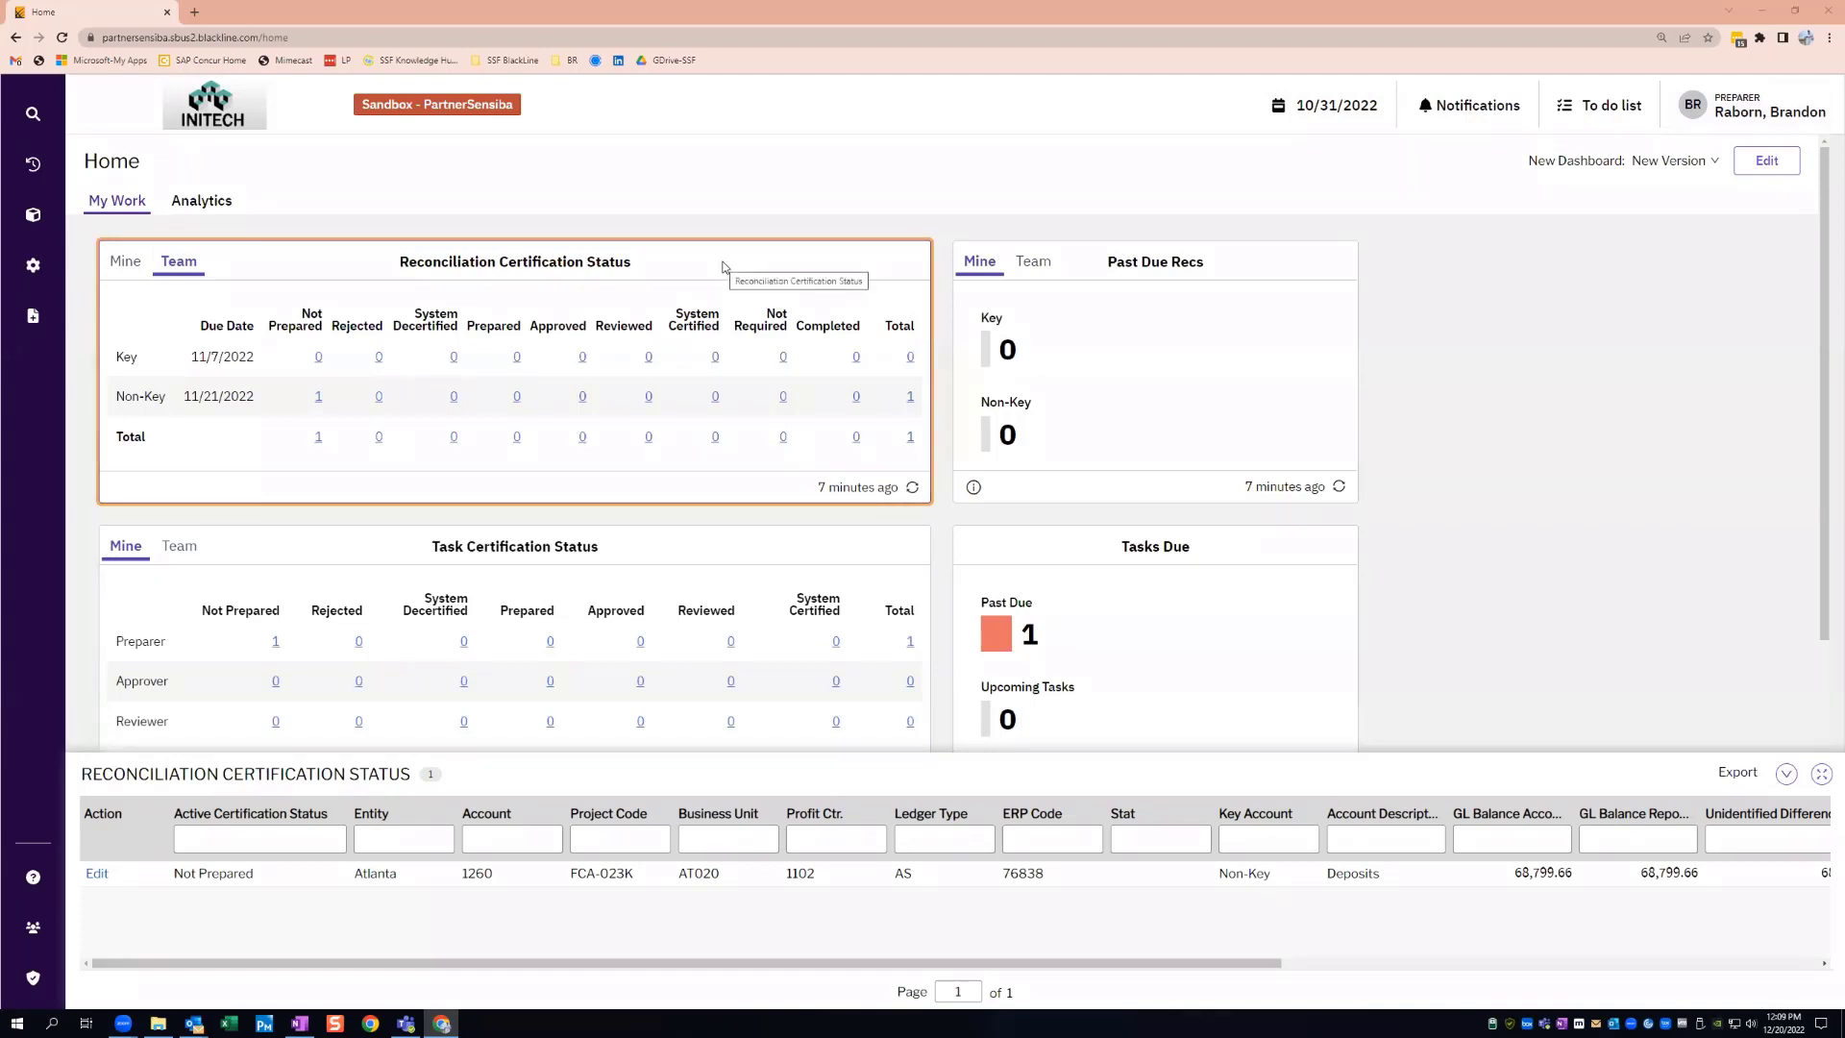
# Refresh the team's reconciliation certification status and open the not-prepared non-key Atlanta Deposits reconciliation for editing.
pyautogui.click(913, 489)
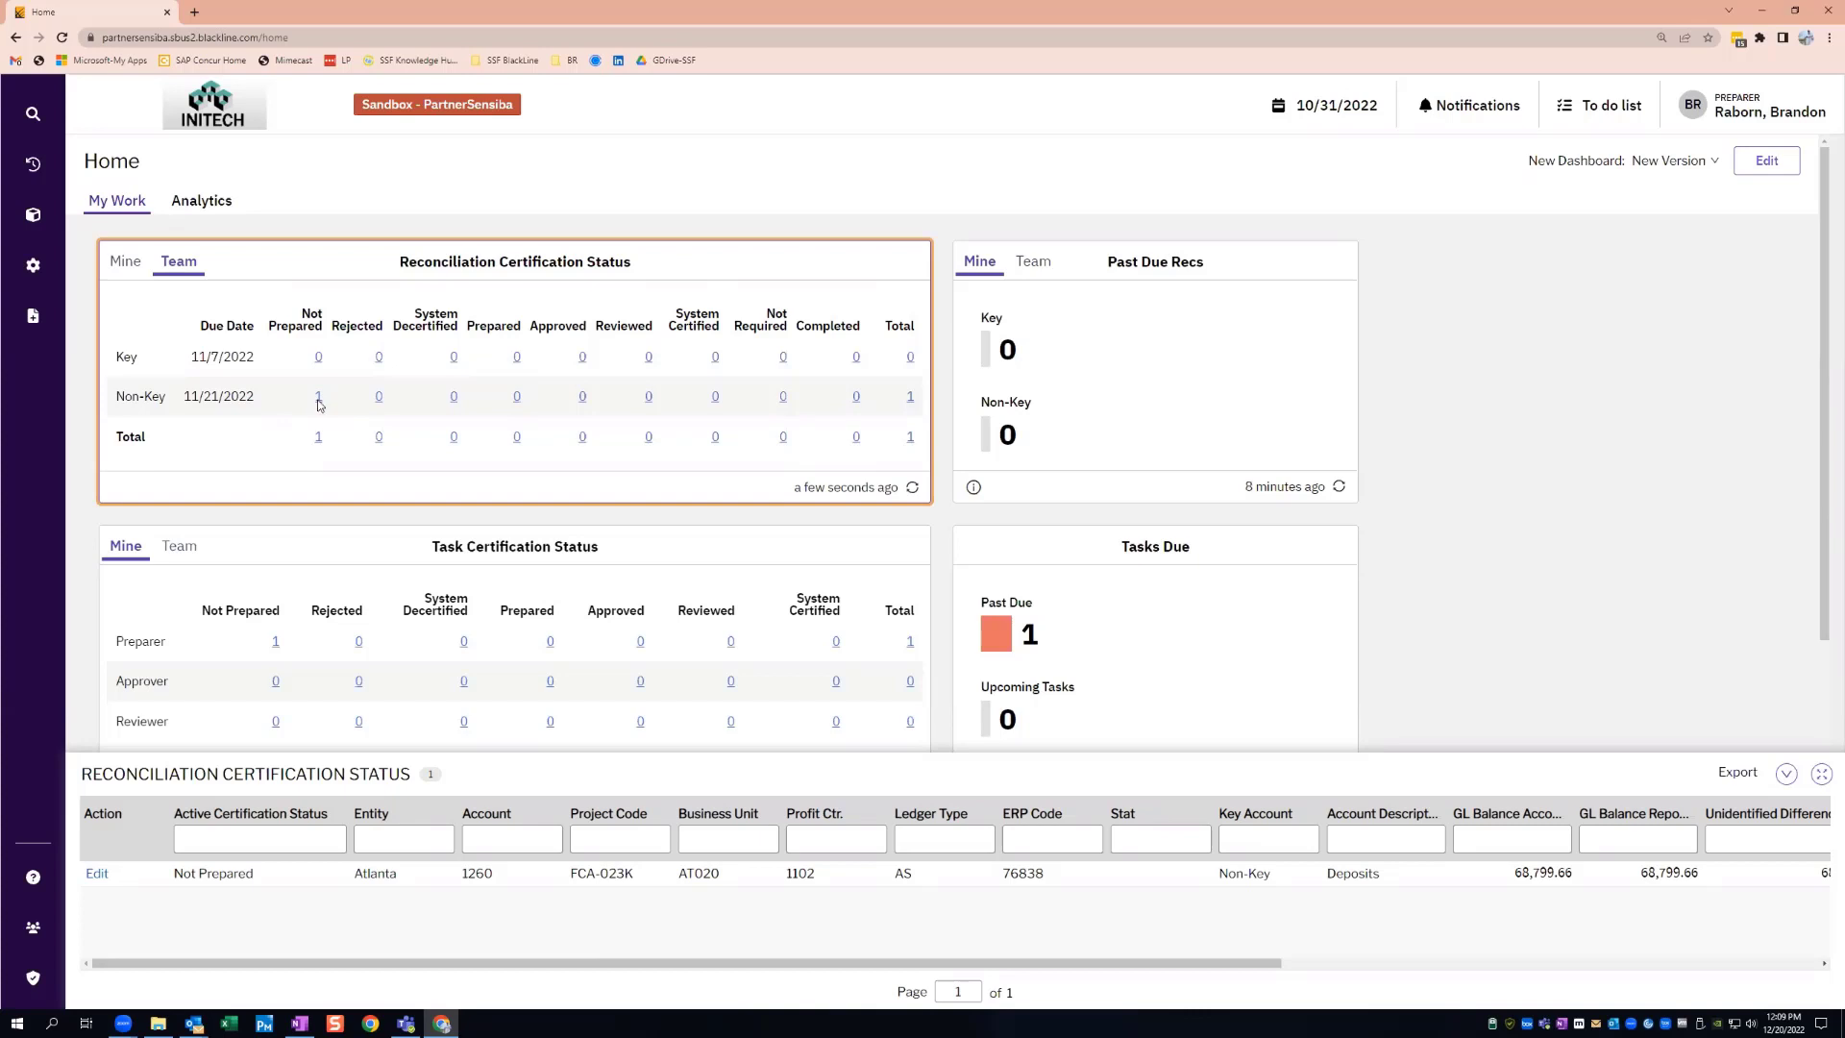
pyautogui.click(319, 401)
pyautogui.scroll(-1, 307, 423)
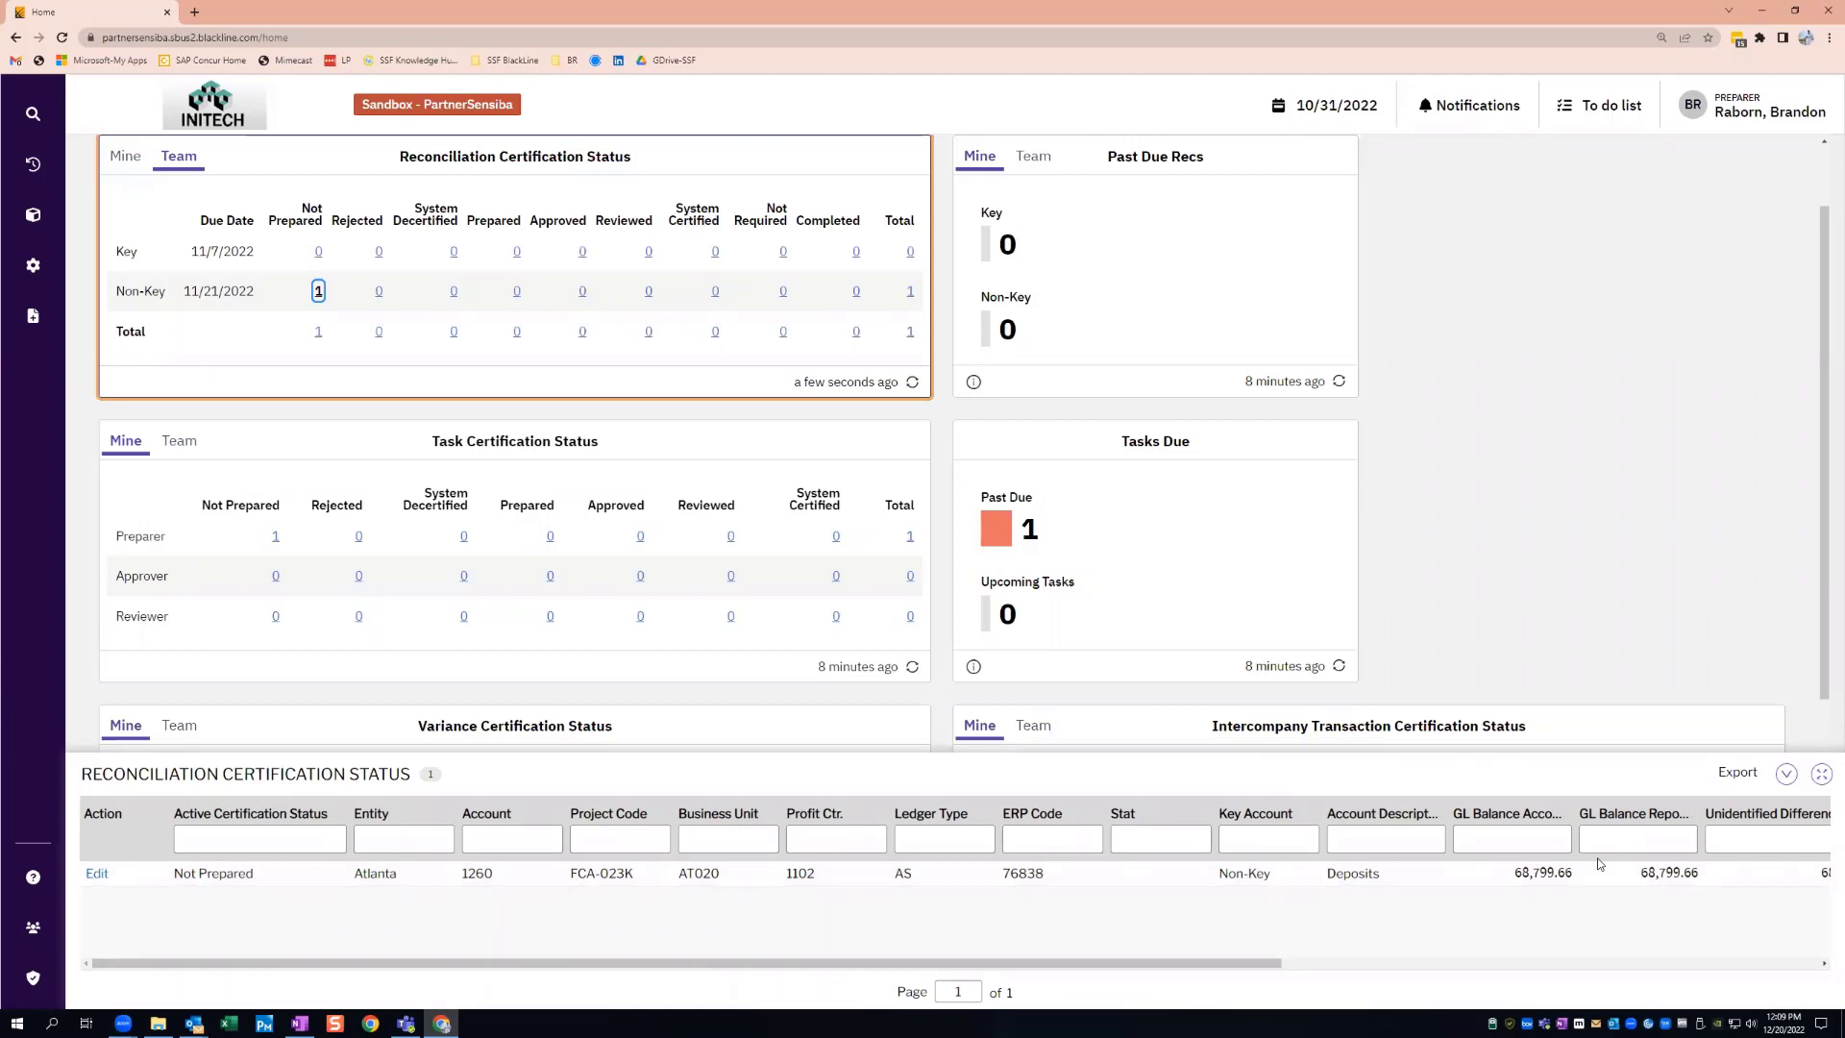
pyautogui.click(94, 877)
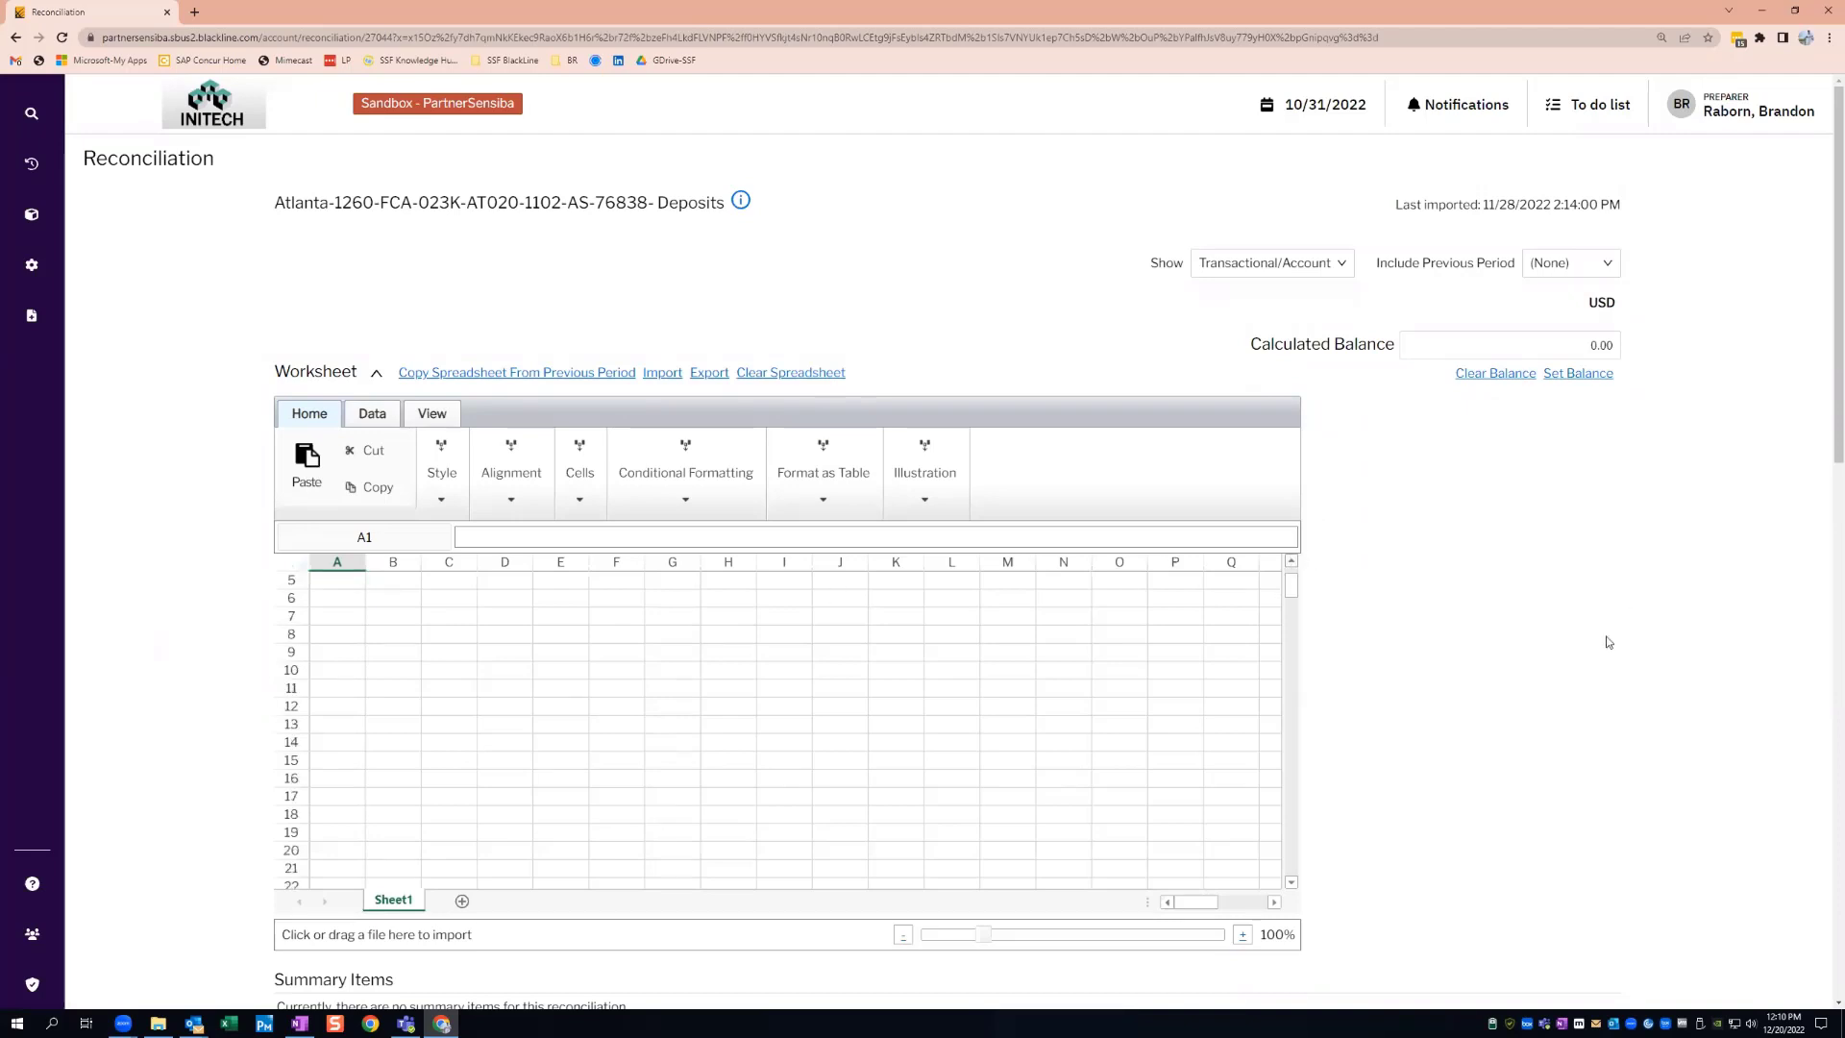
# Examine the reconciliation's calculated balance, worksheet, supporting items, unidentified difference, GL balance and certification statement.
pyautogui.scroll(-4, 1609, 639)
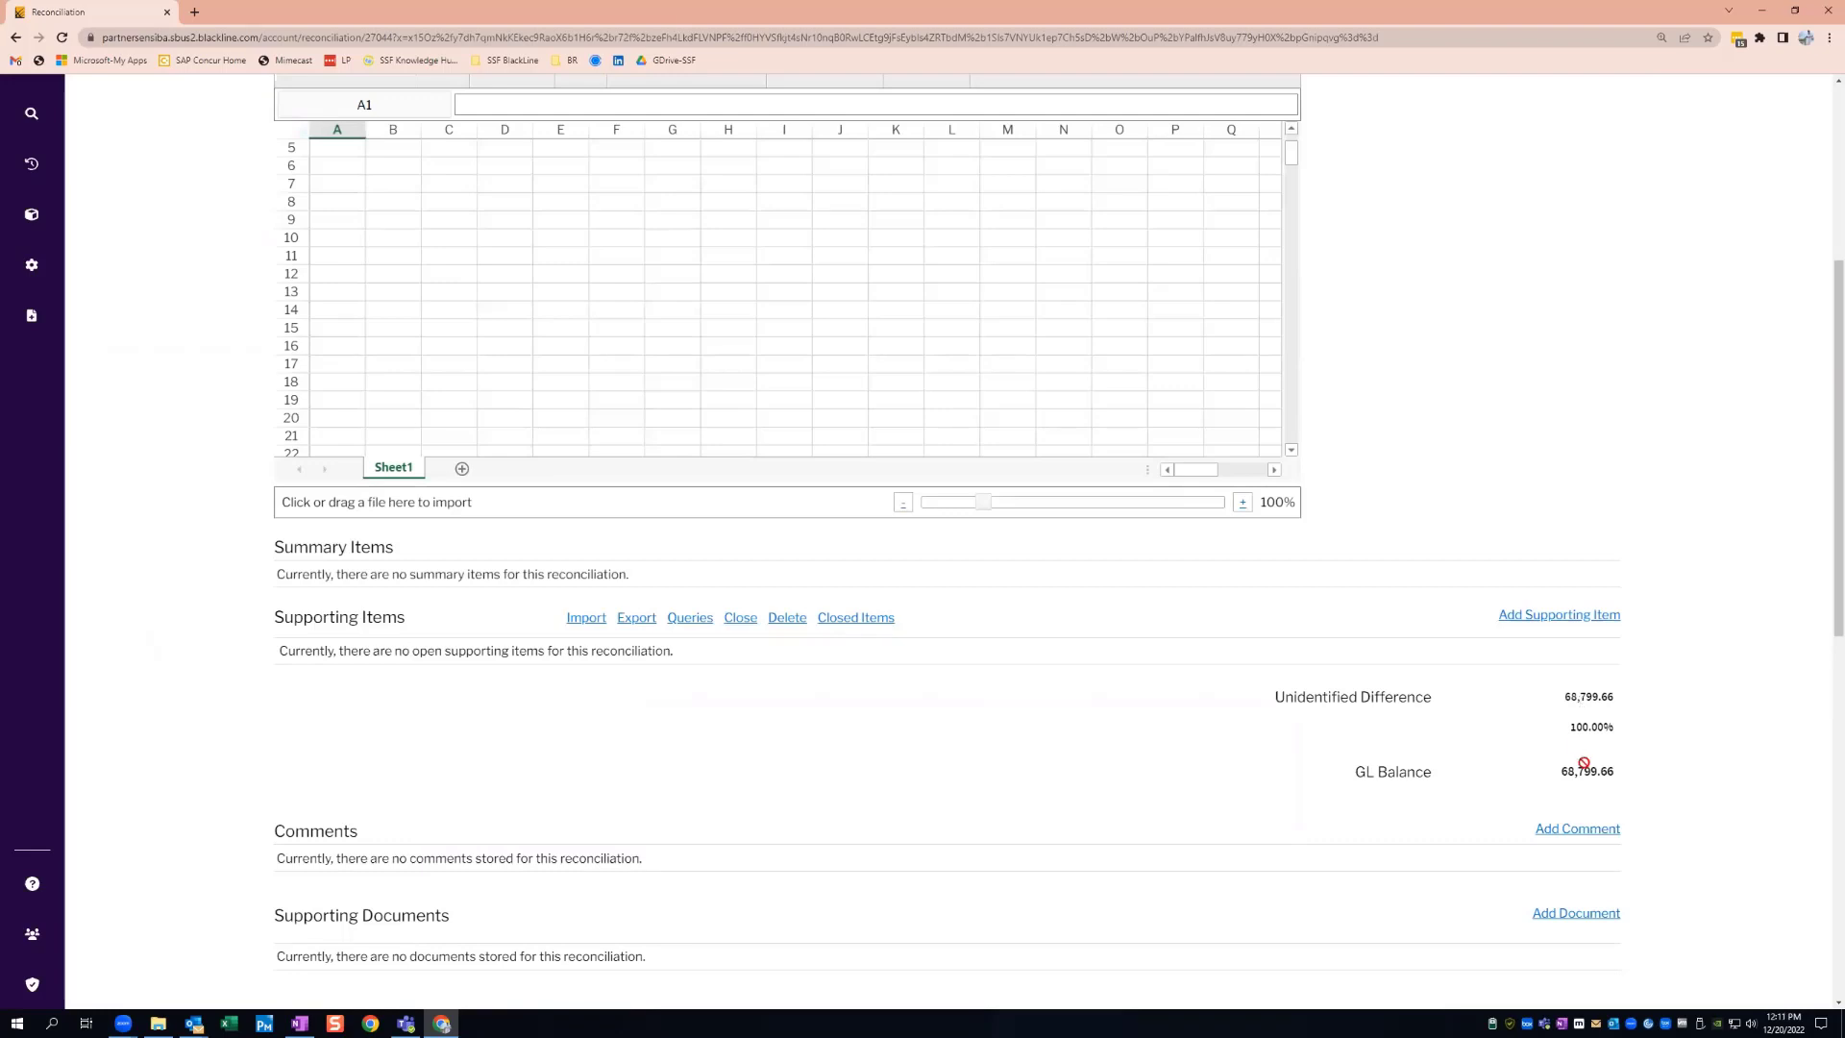
pyautogui.moveTo(1584, 764)
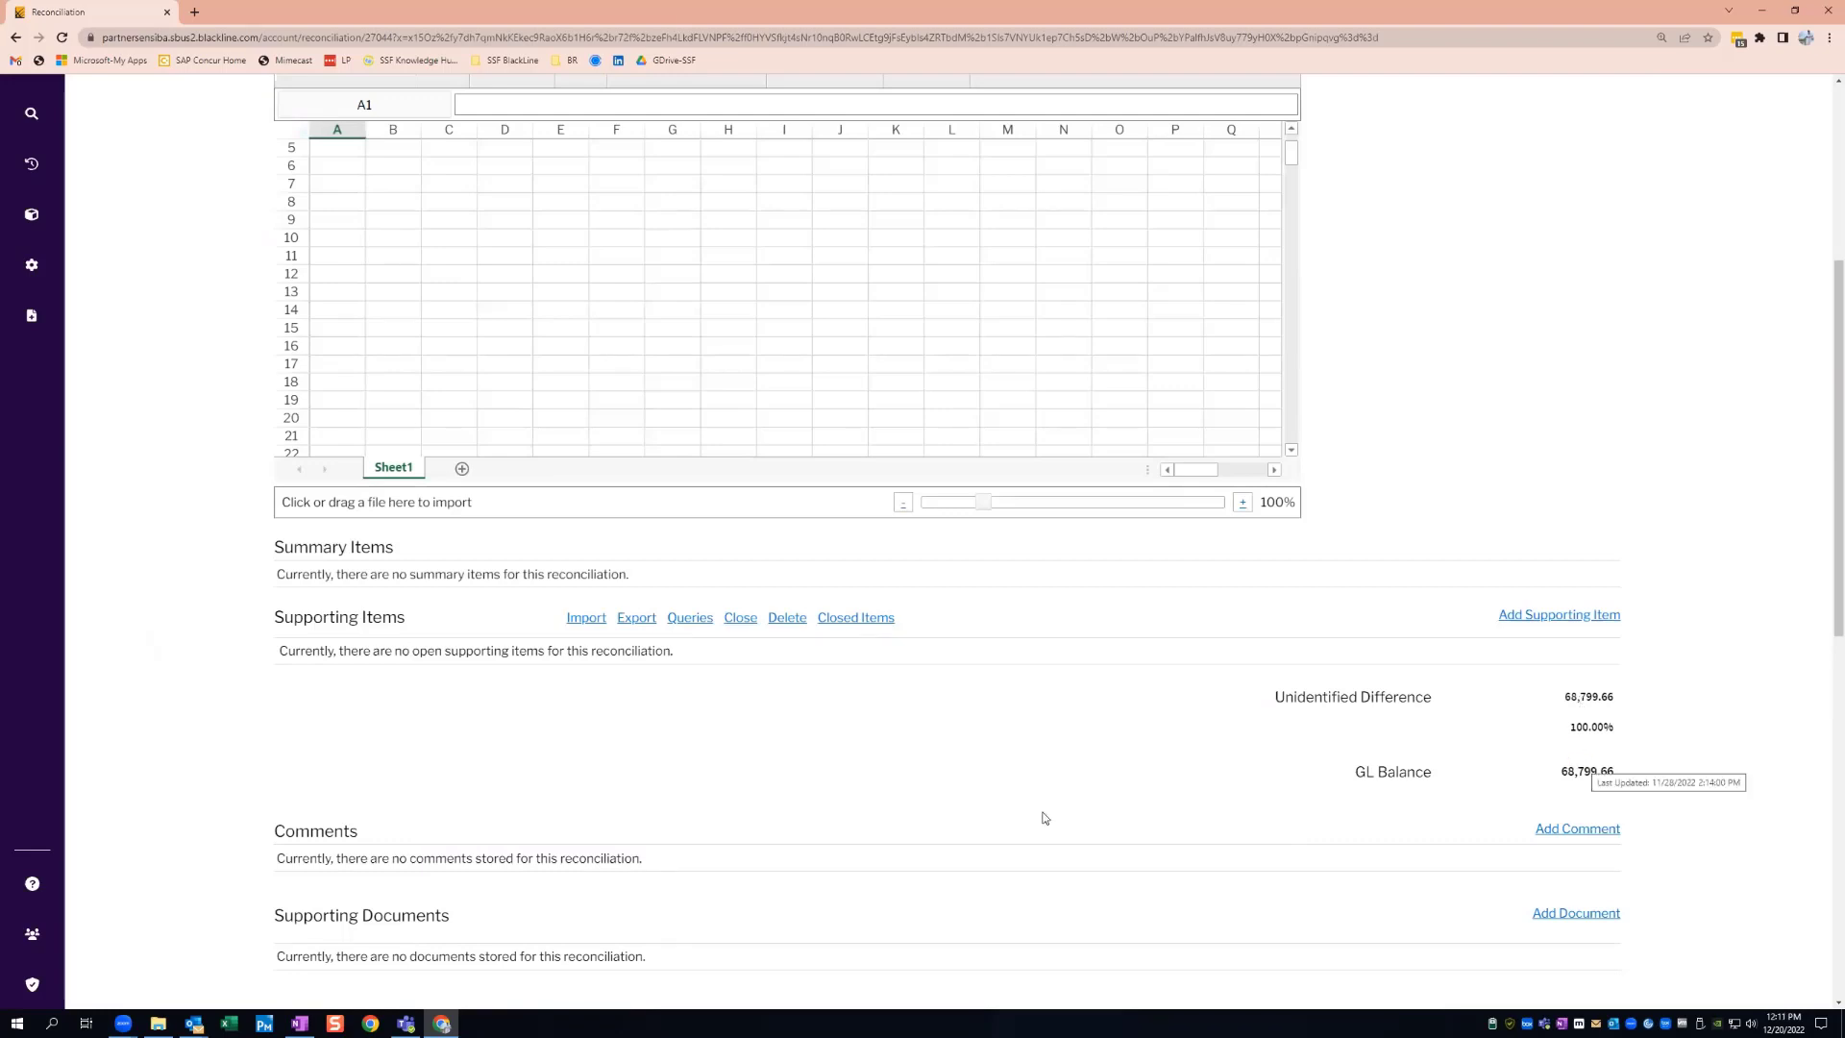
pyautogui.scroll(-2, 1035, 798)
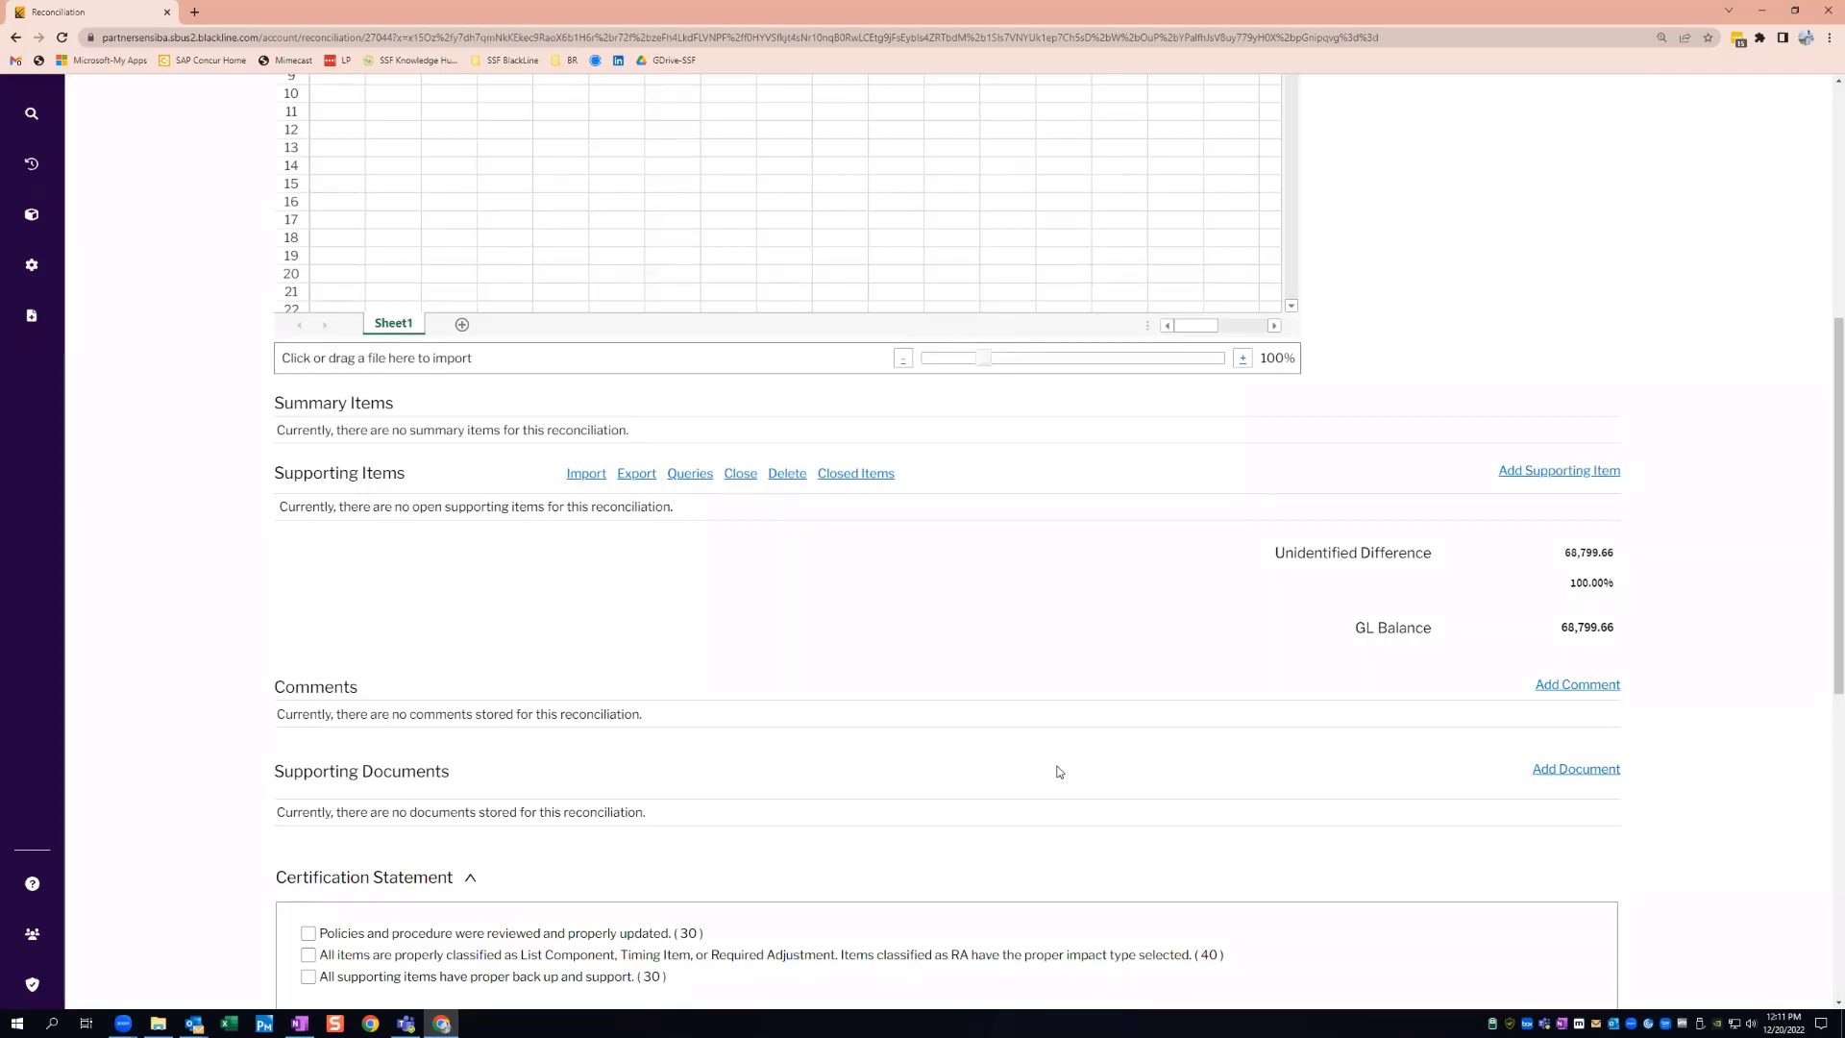
pyautogui.scroll(2, 1031, 742)
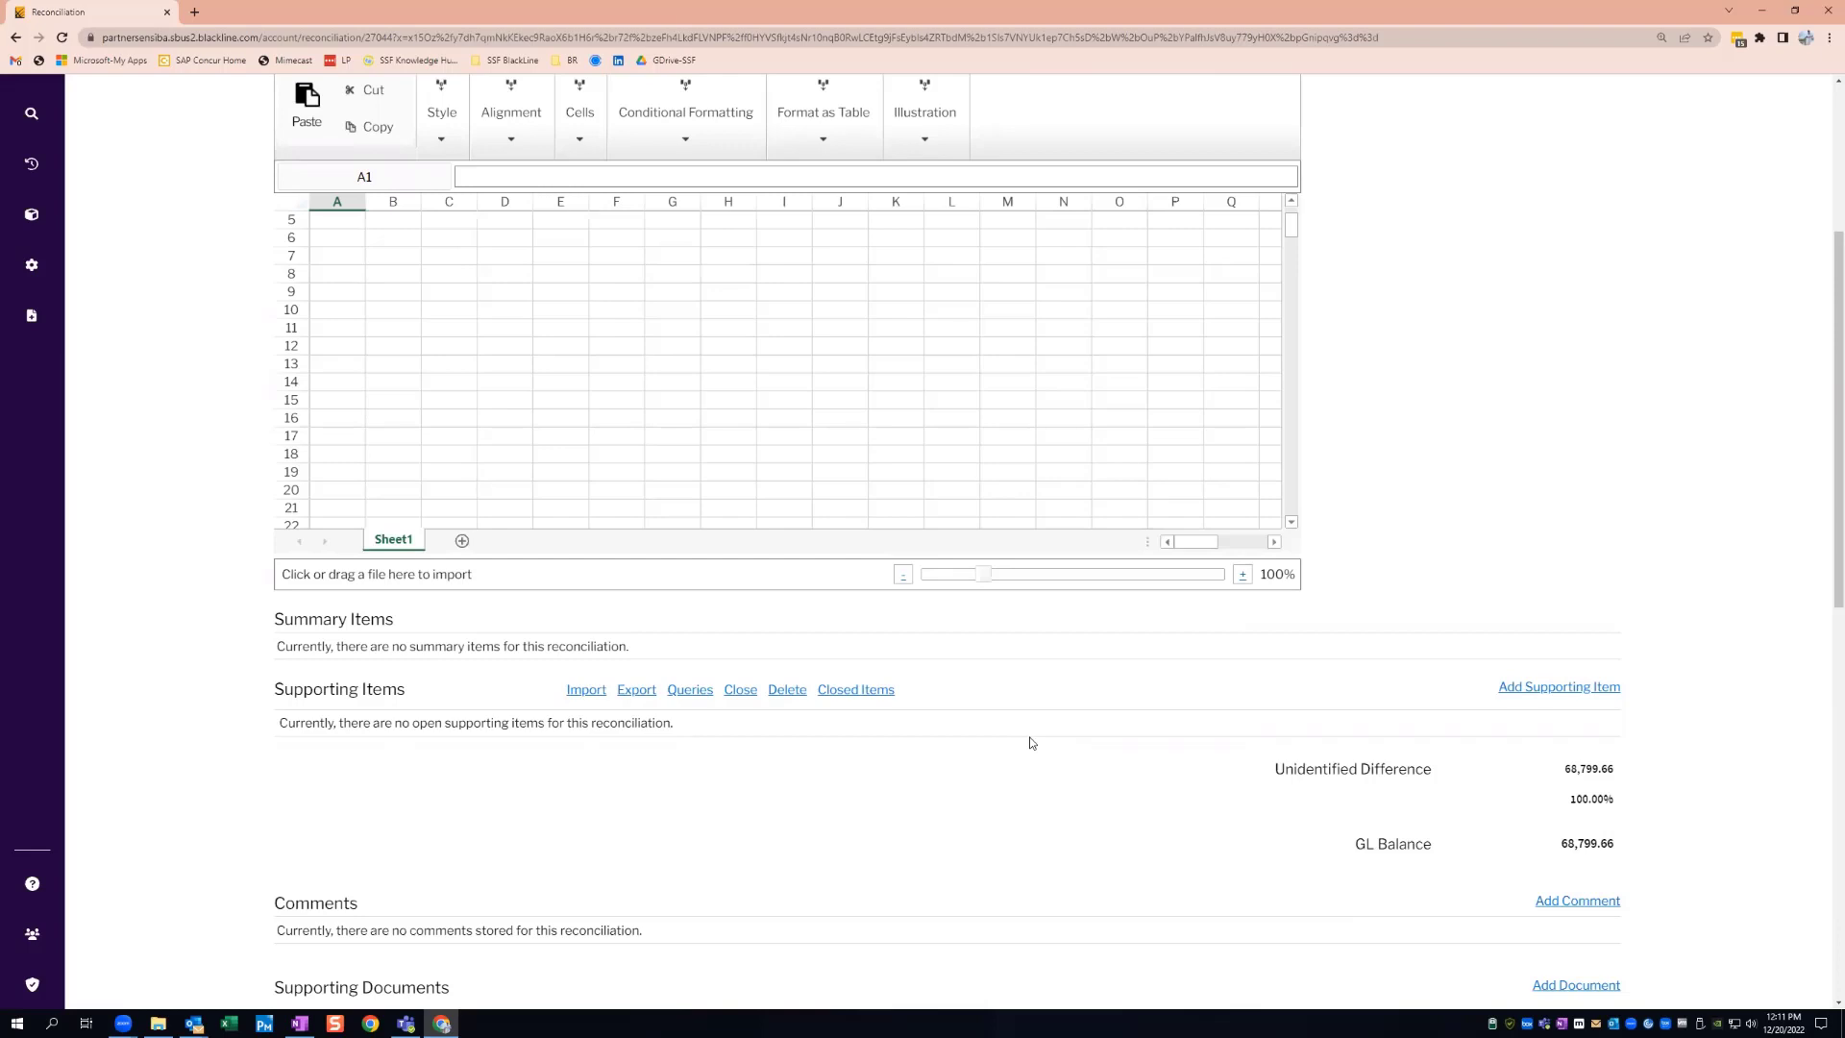
pyautogui.scroll(-2, 1031, 742)
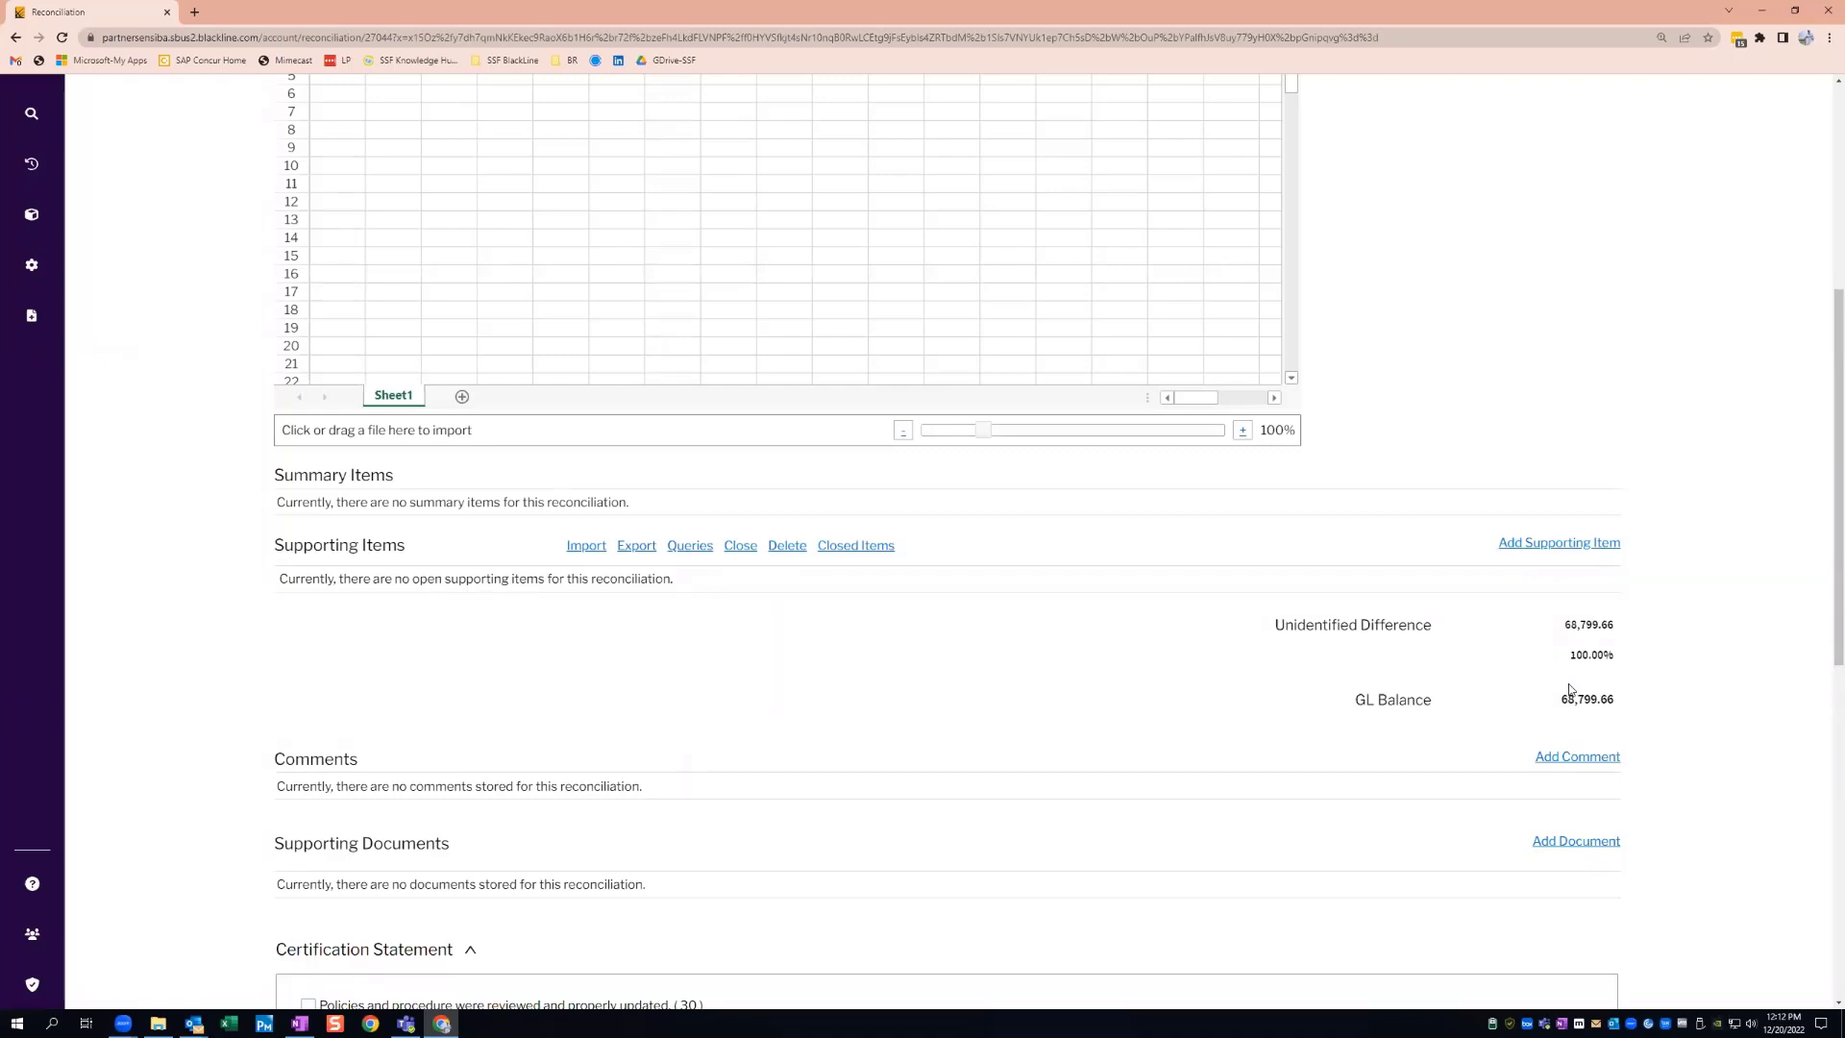
pyautogui.scroll(5, 1388, 502)
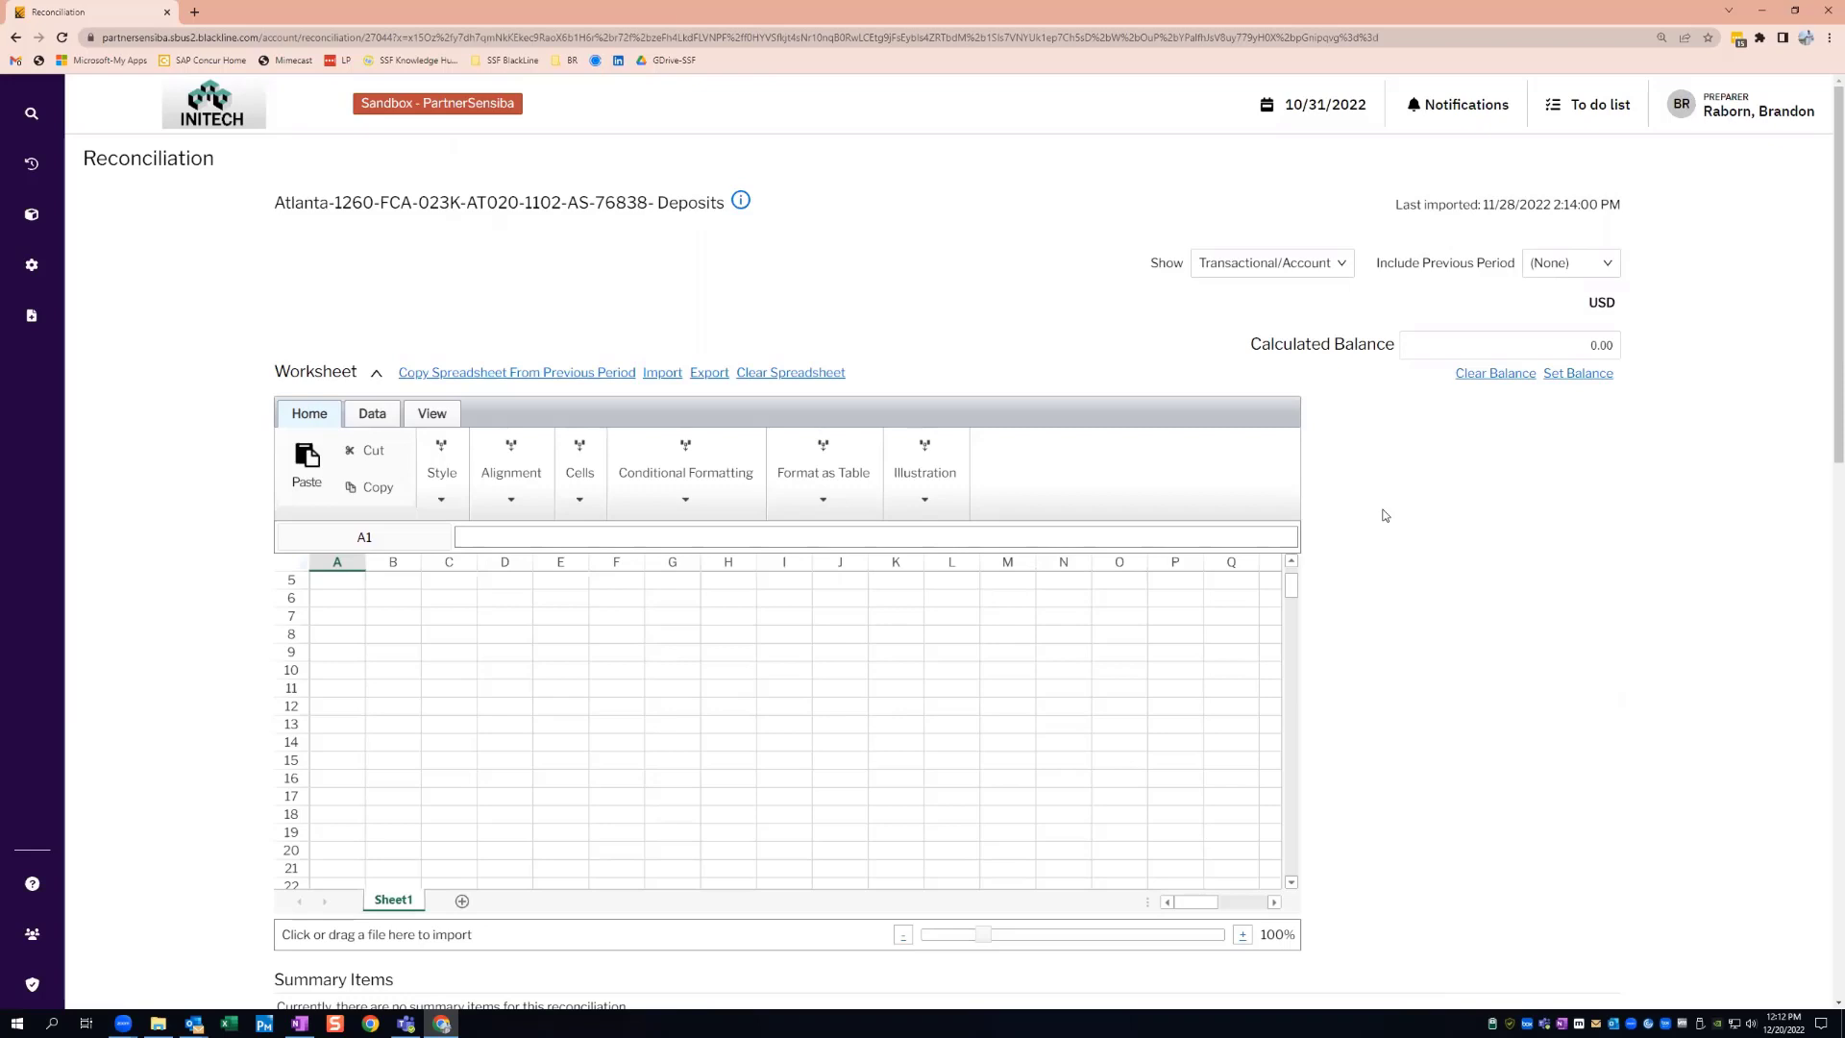
pyautogui.scroll(-1, 1384, 515)
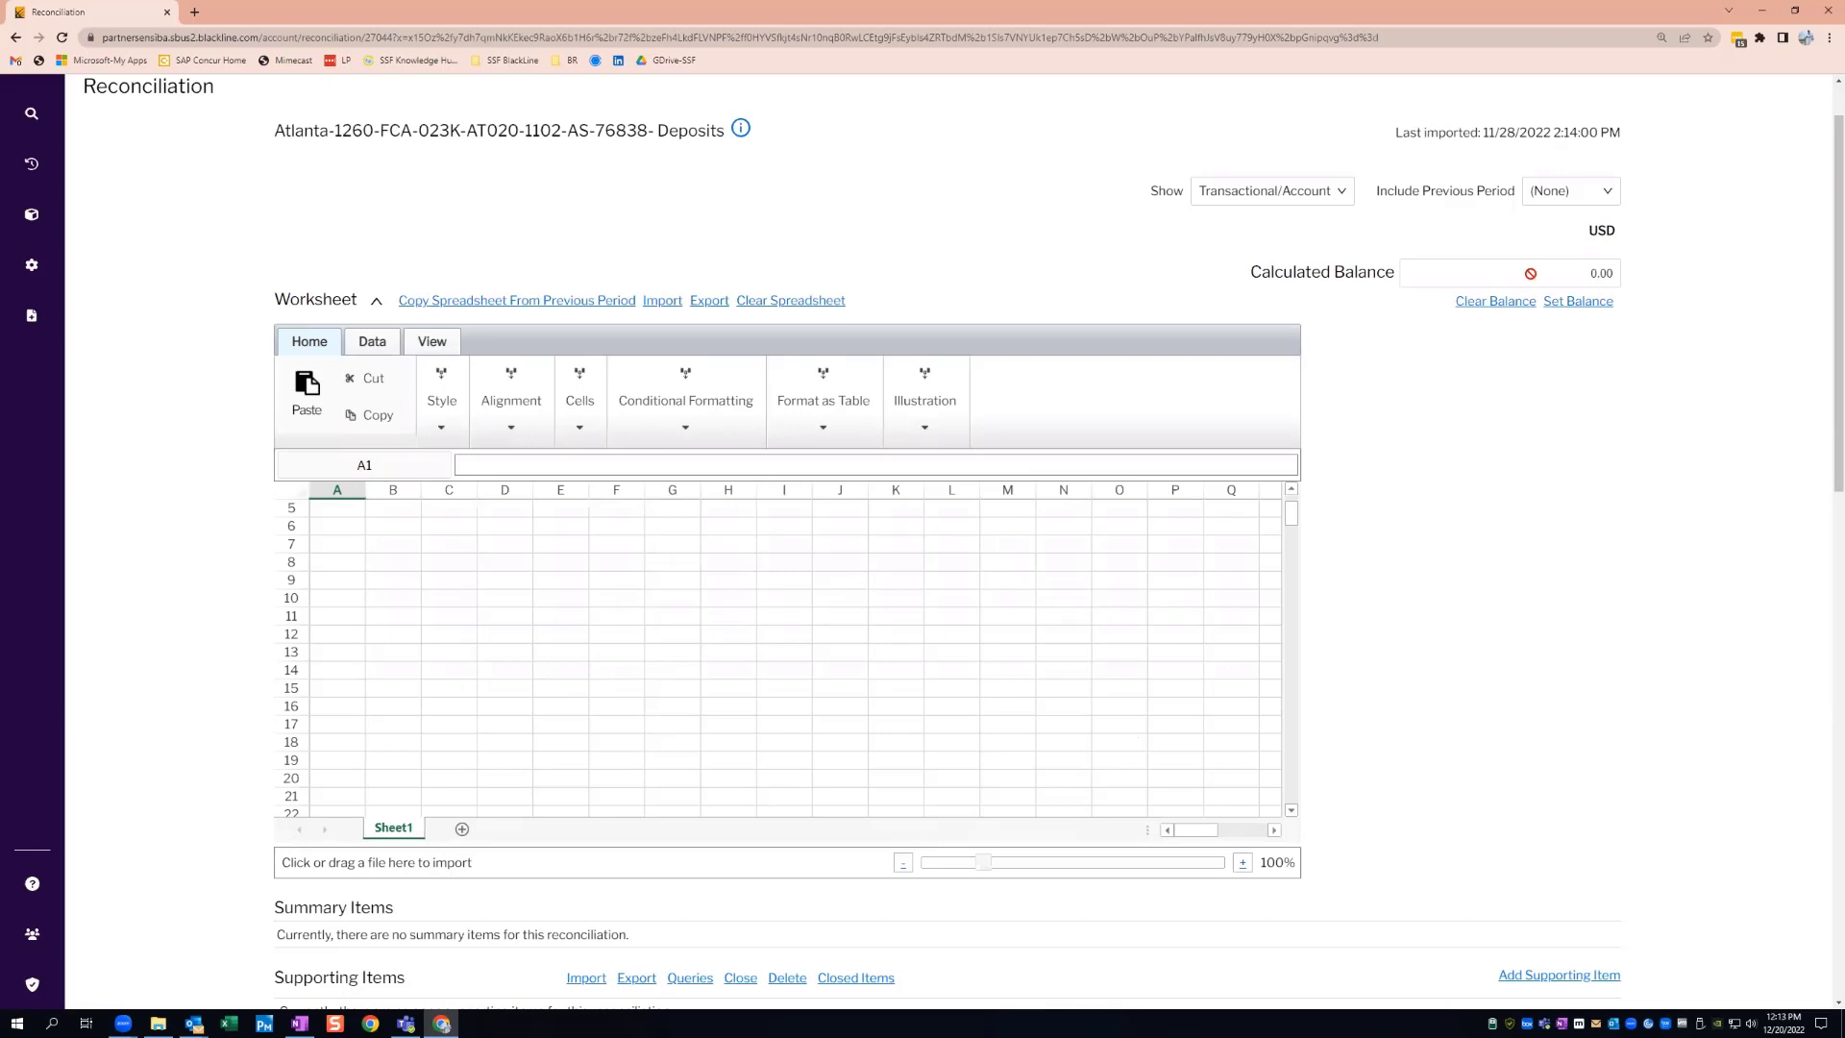
pyautogui.click(1579, 273)
pyautogui.scroll(-1, 1729, 476)
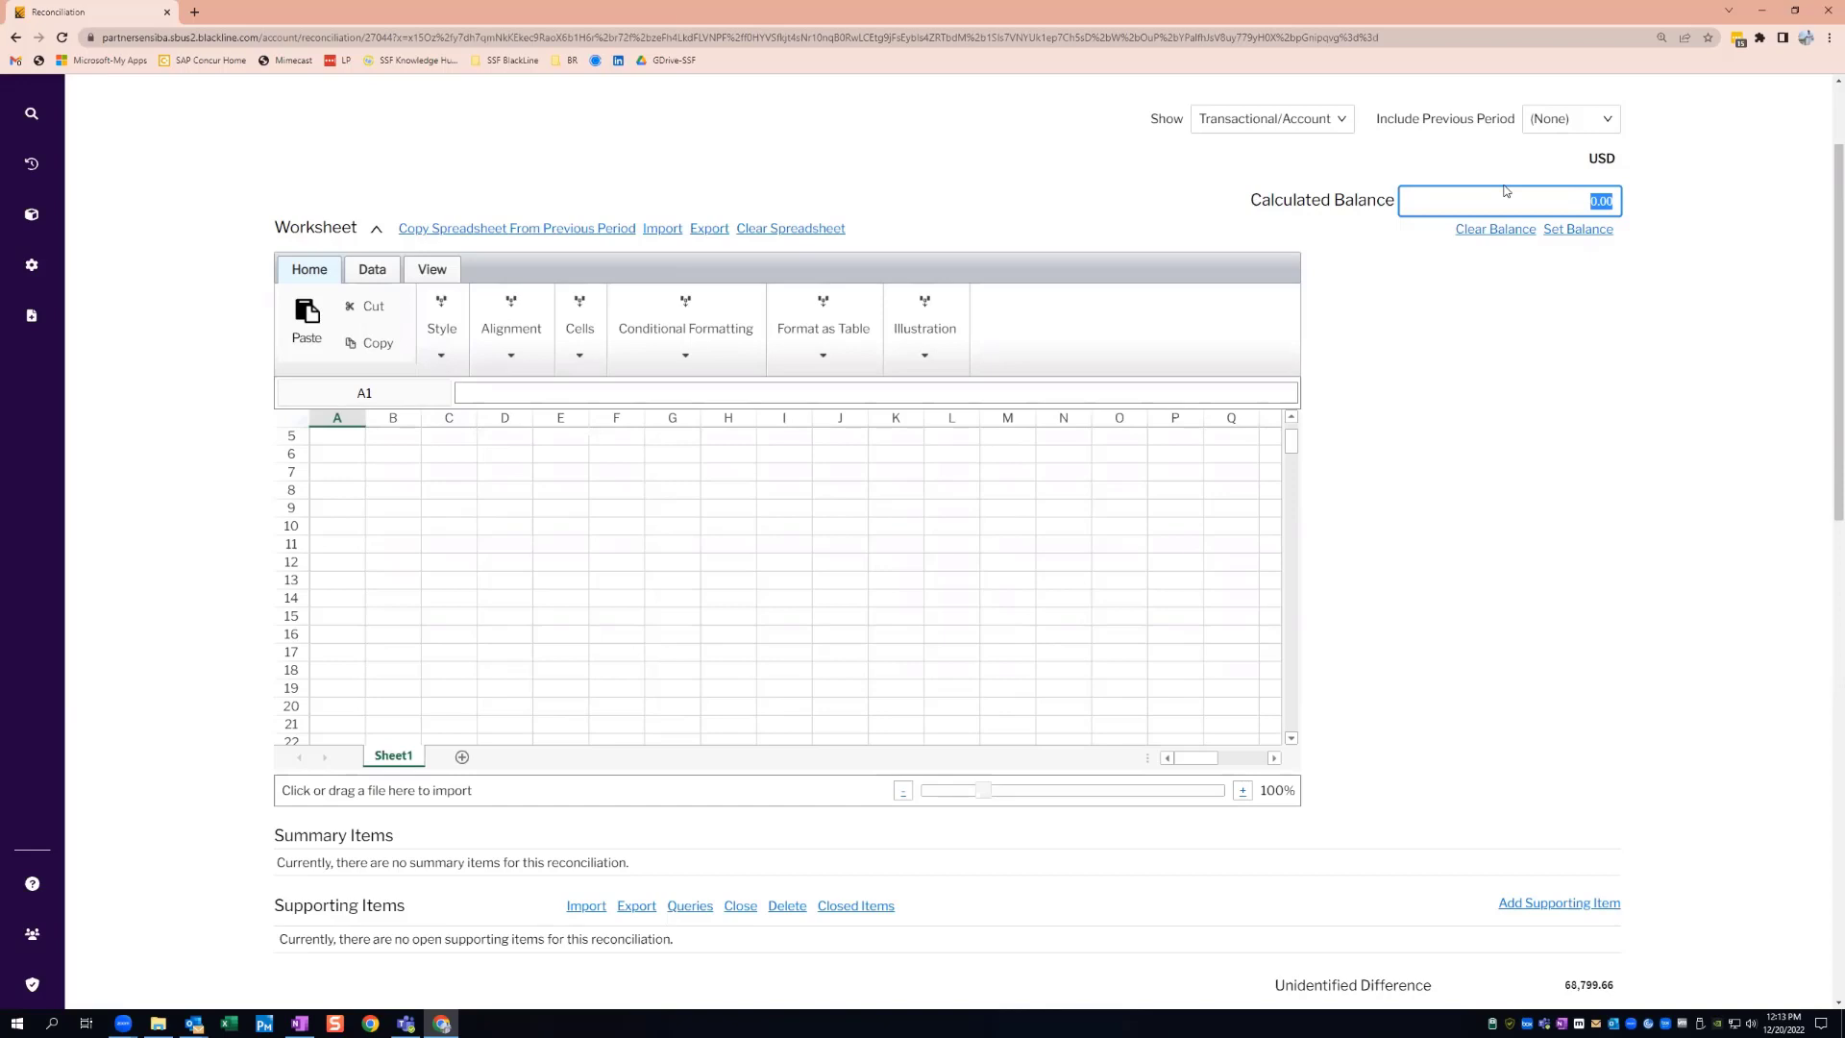
pyautogui.scroll(-1, 1597, 910)
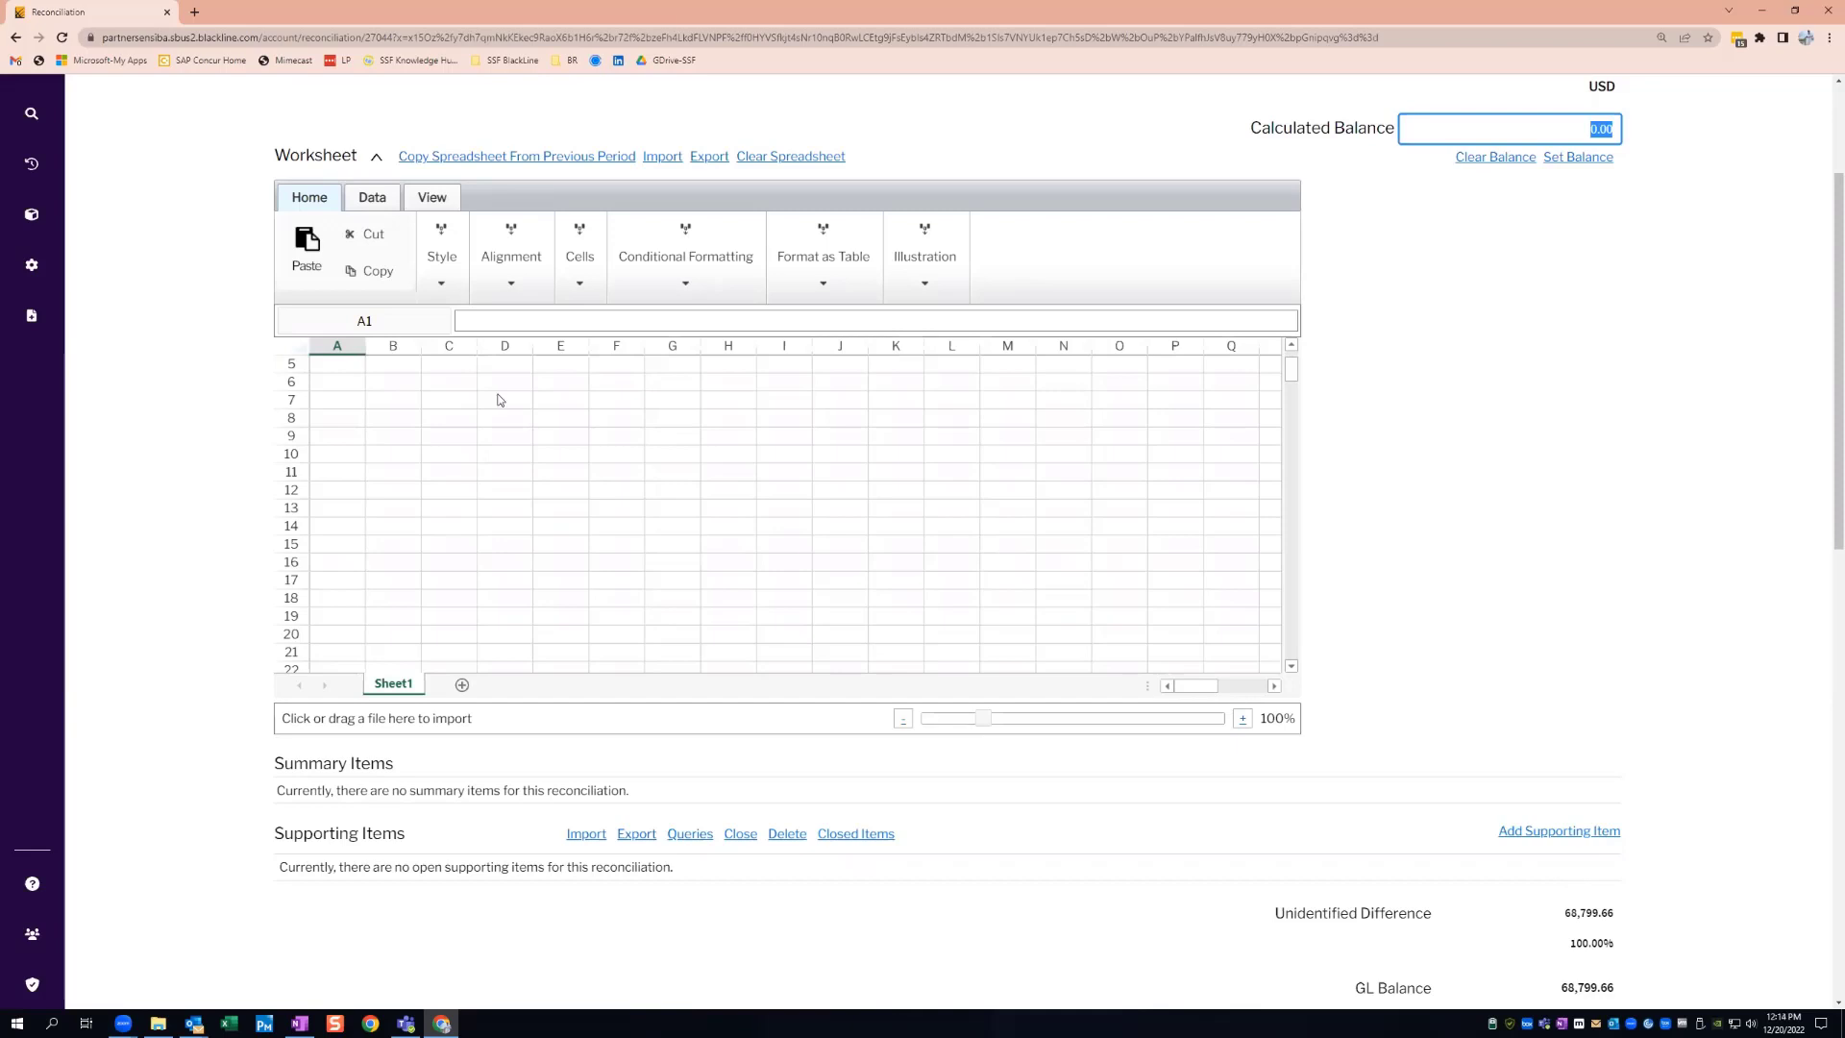
pyautogui.scroll(2, 228, 538)
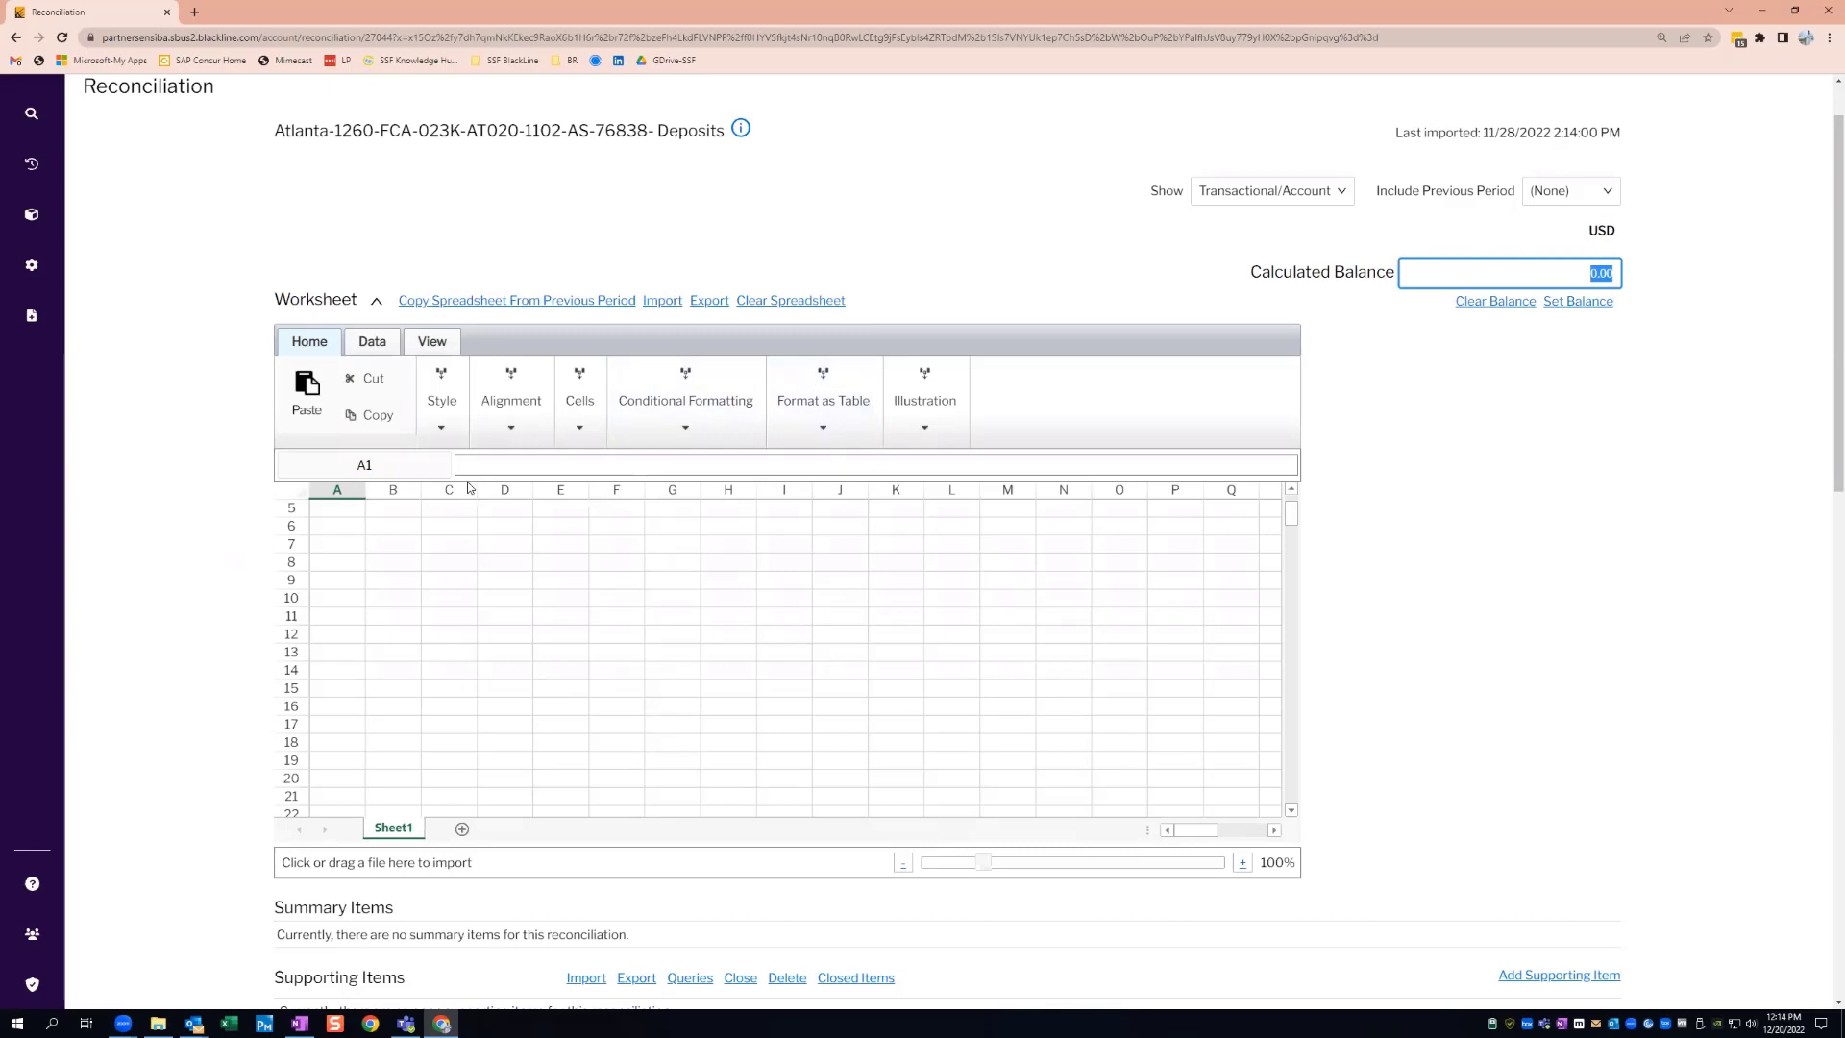
pyautogui.click(441, 415)
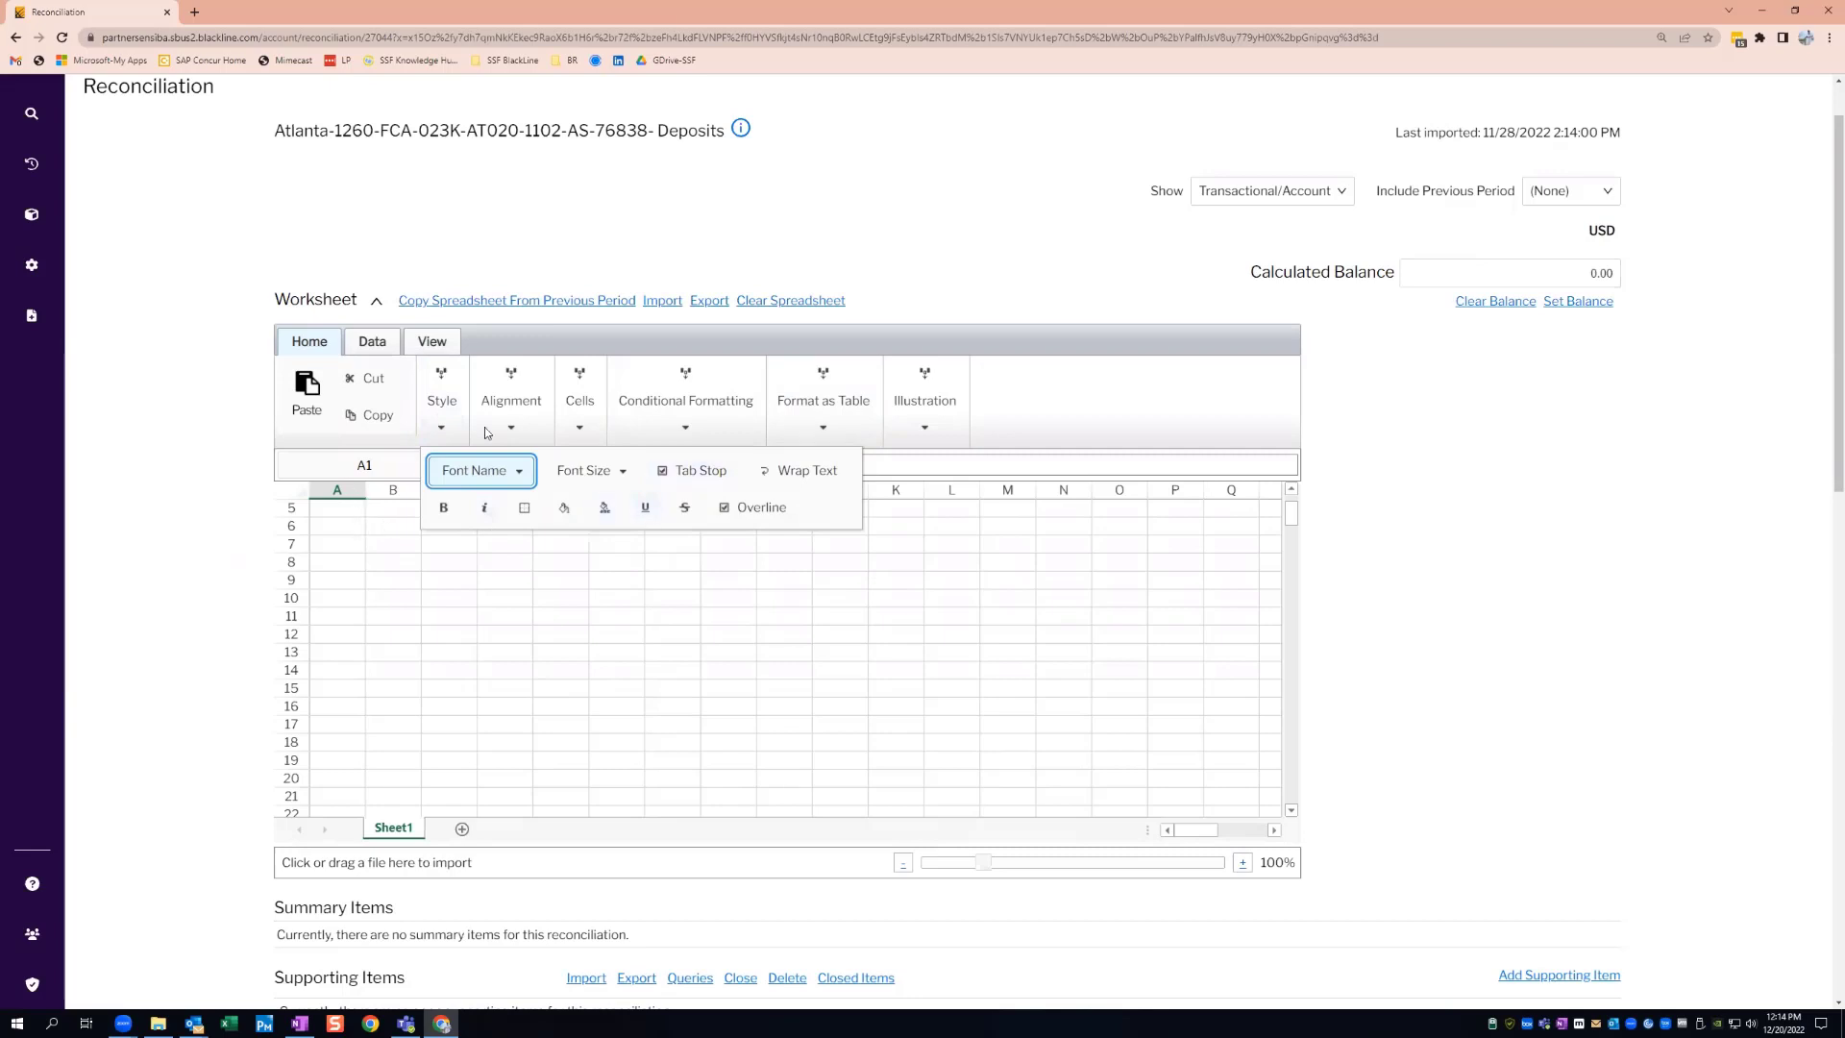
pyautogui.click(384, 336)
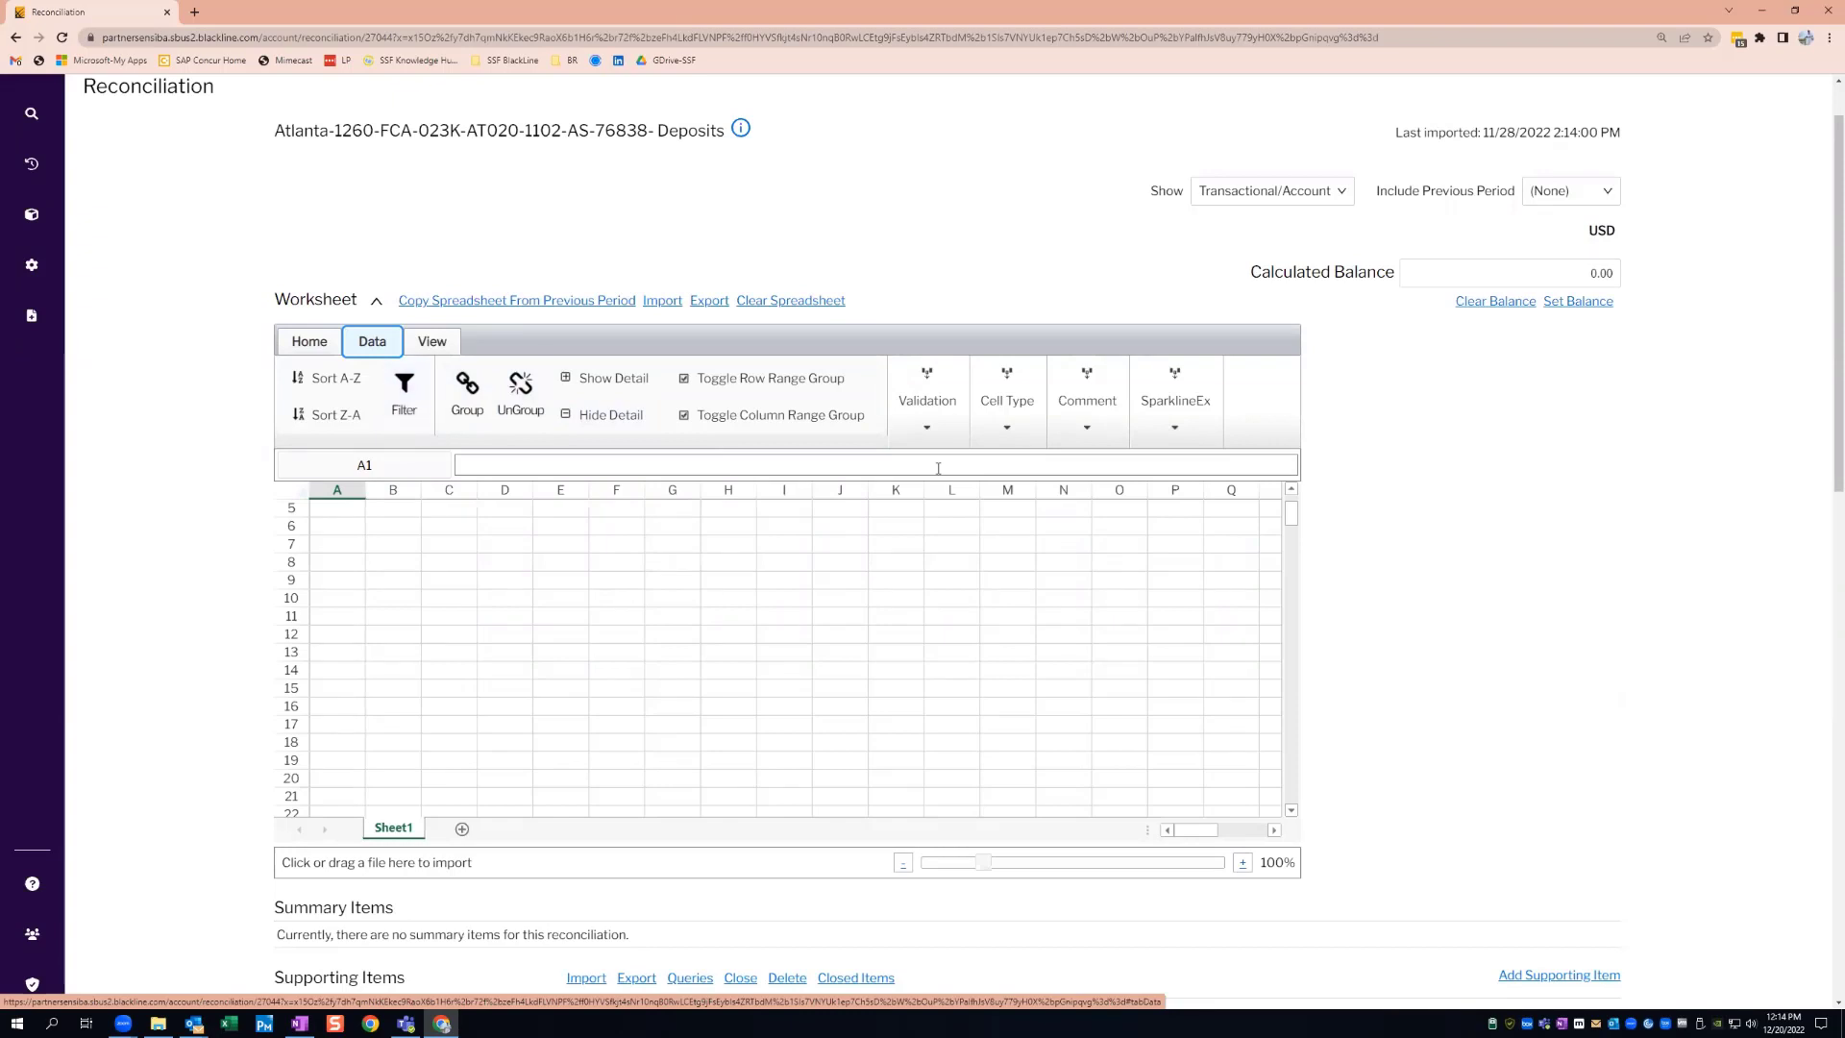
pyautogui.click(924, 396)
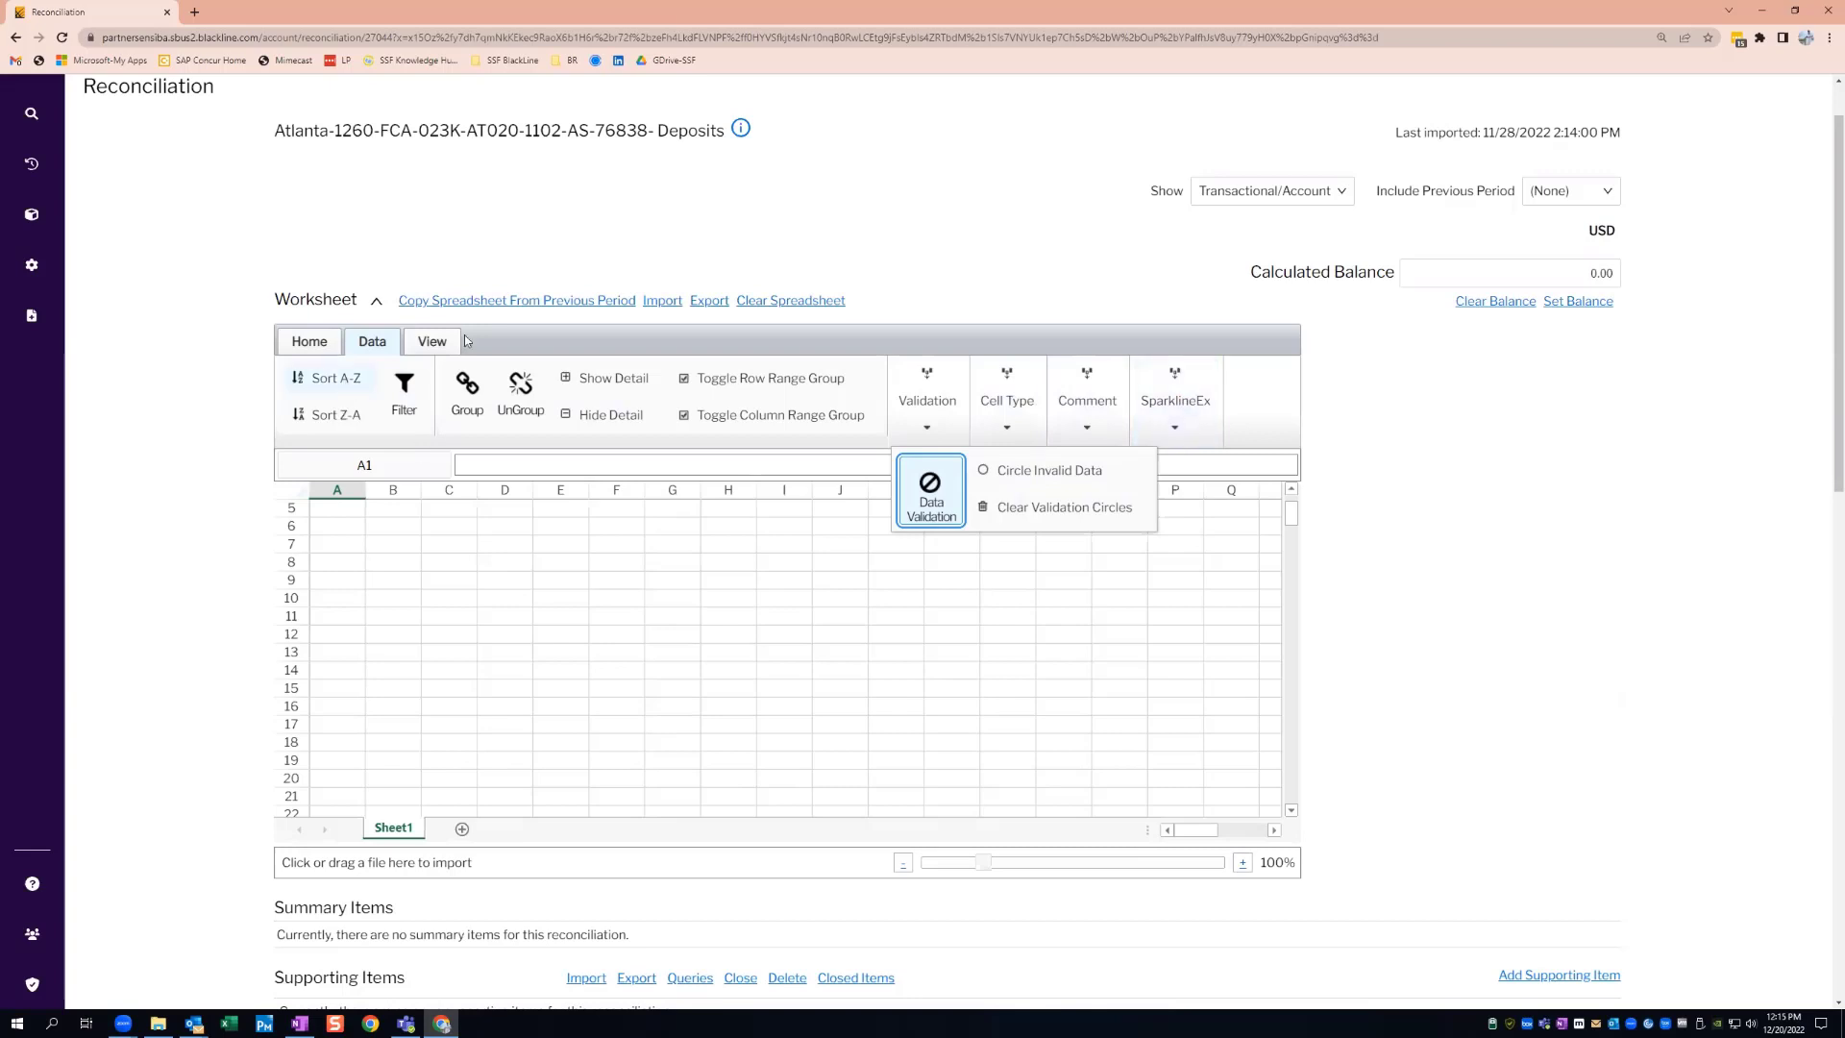
pyautogui.click(434, 341)
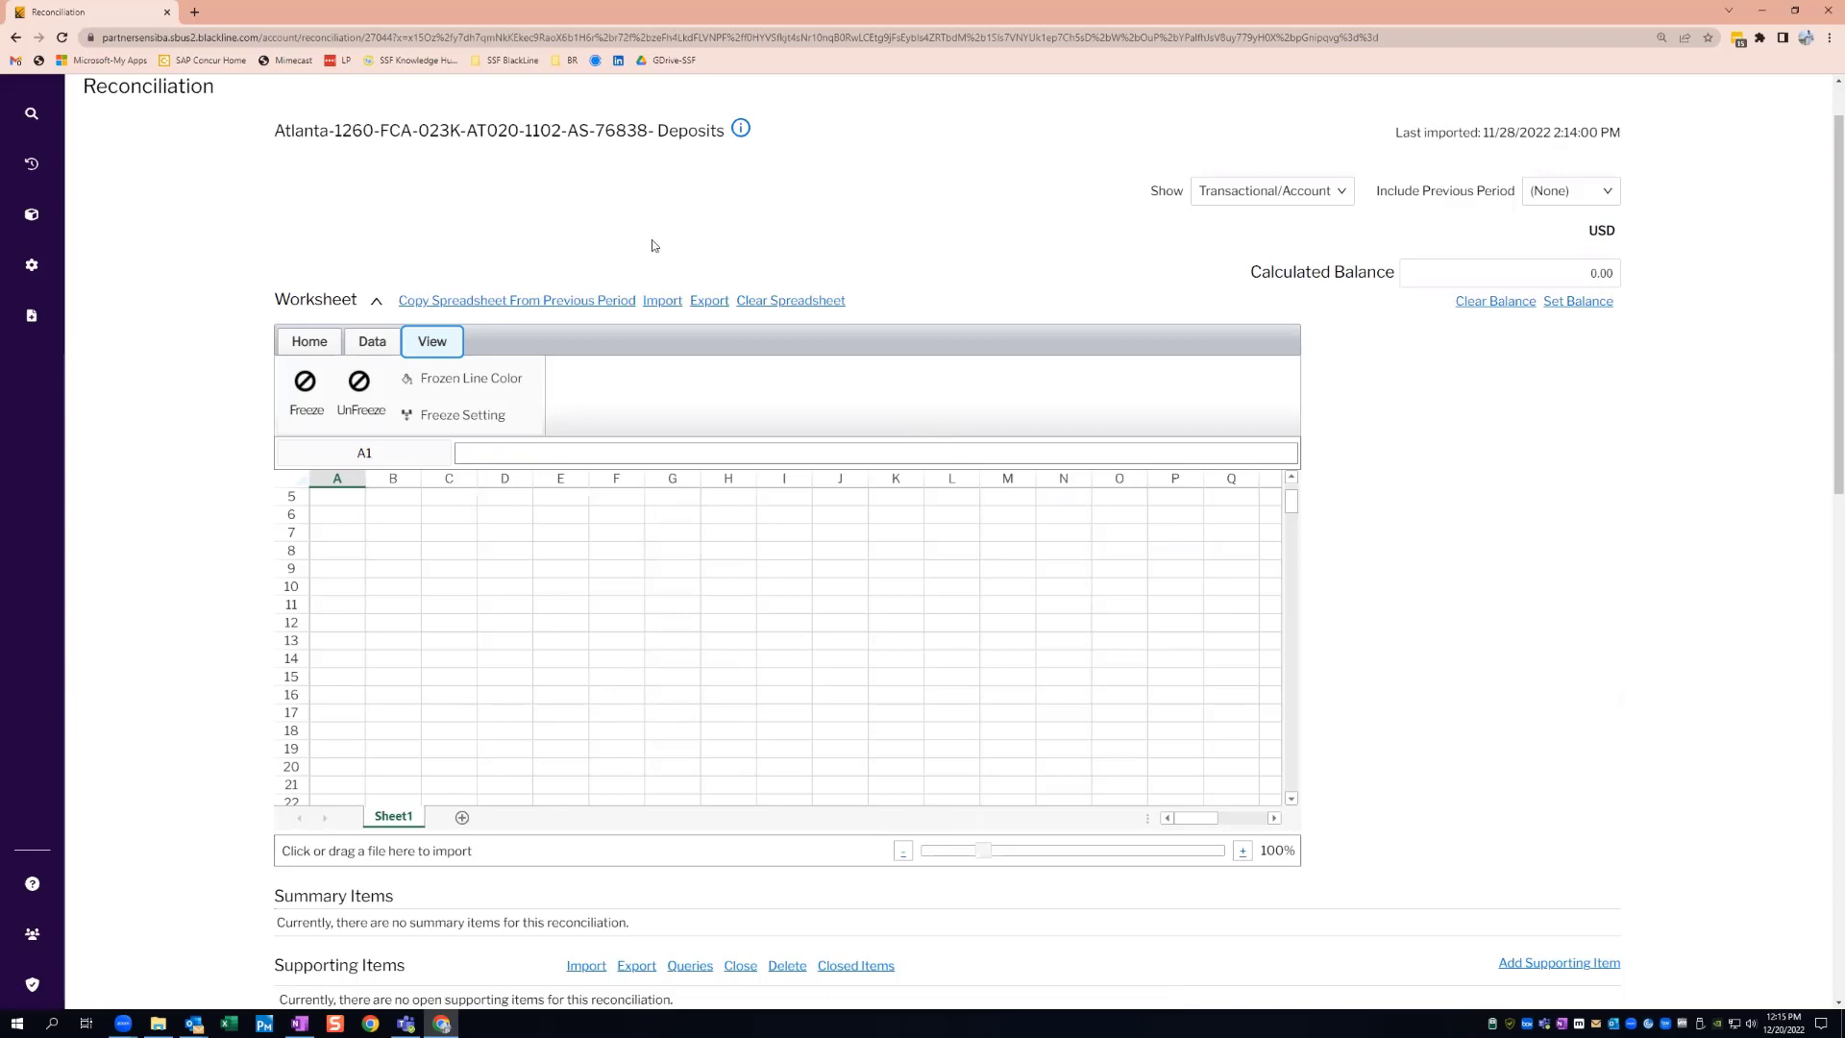
# Import the file Integrated Worksheet Upload 10.5.22 into the worksheet and widen the Amount column to fit its values.
pyautogui.click(663, 303)
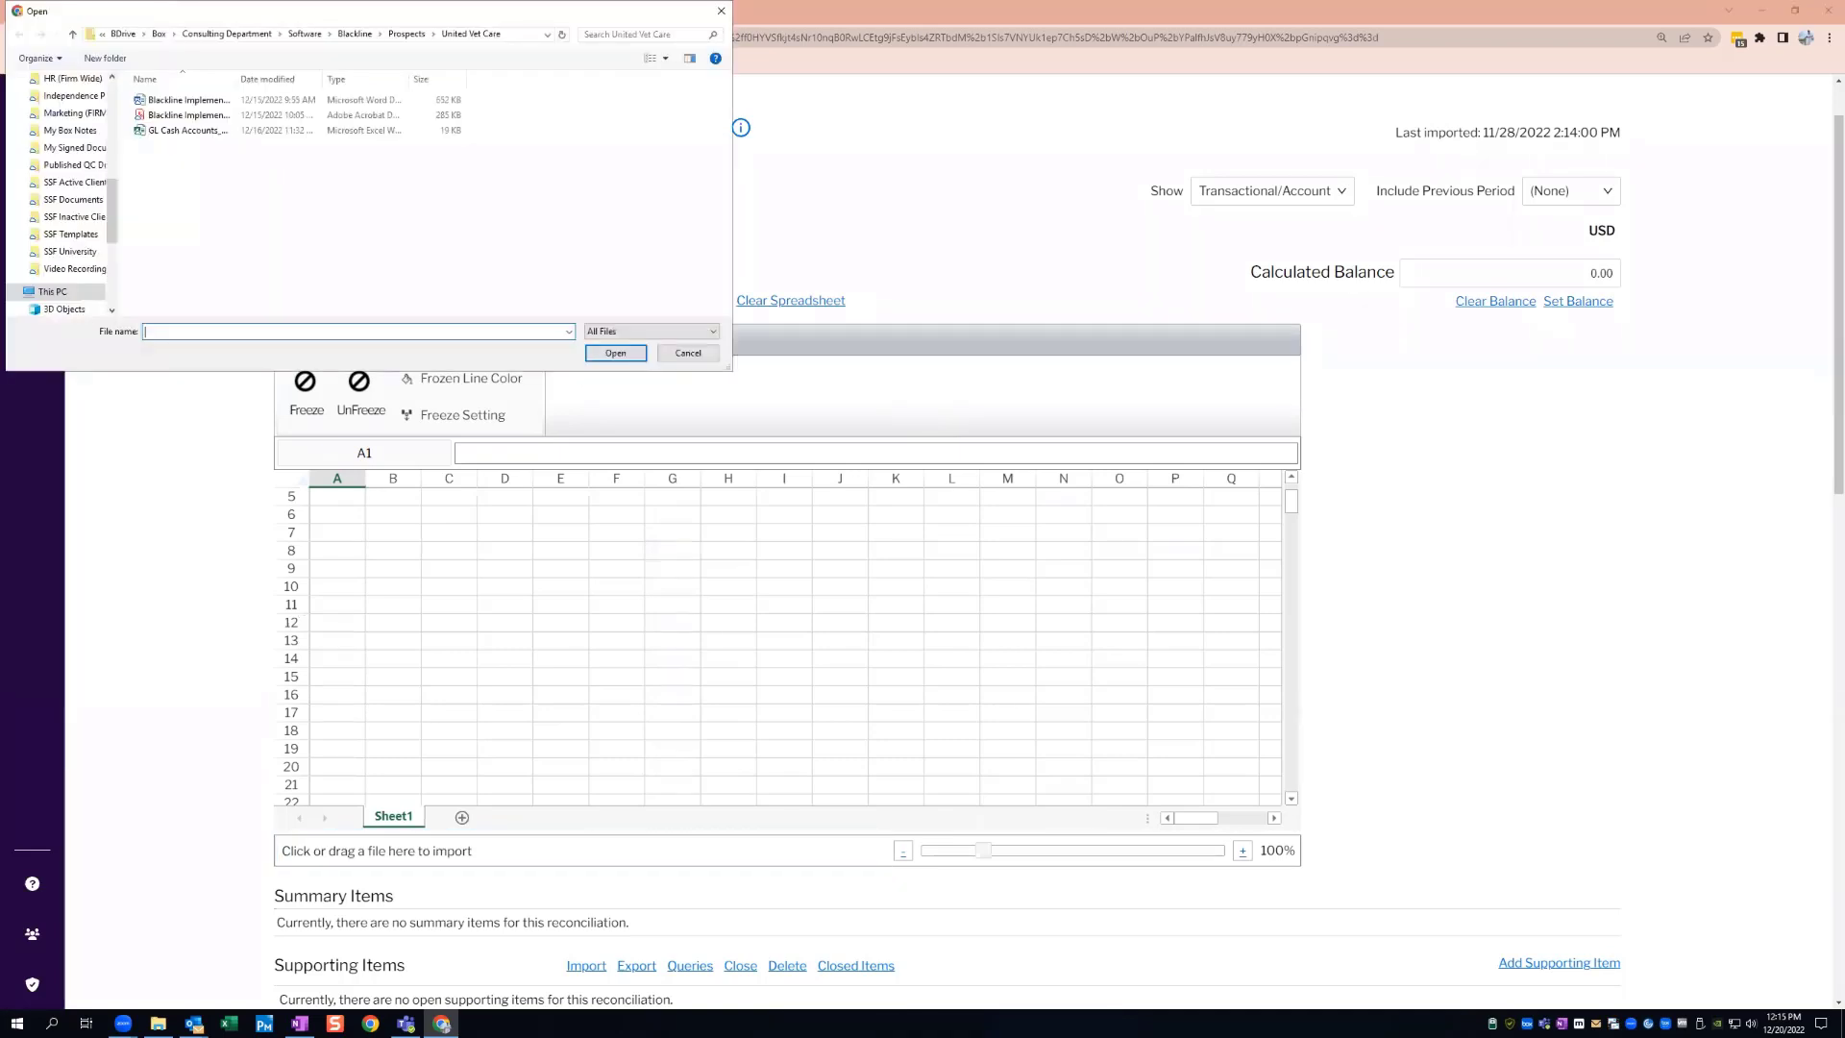
pyautogui.press('Escape')
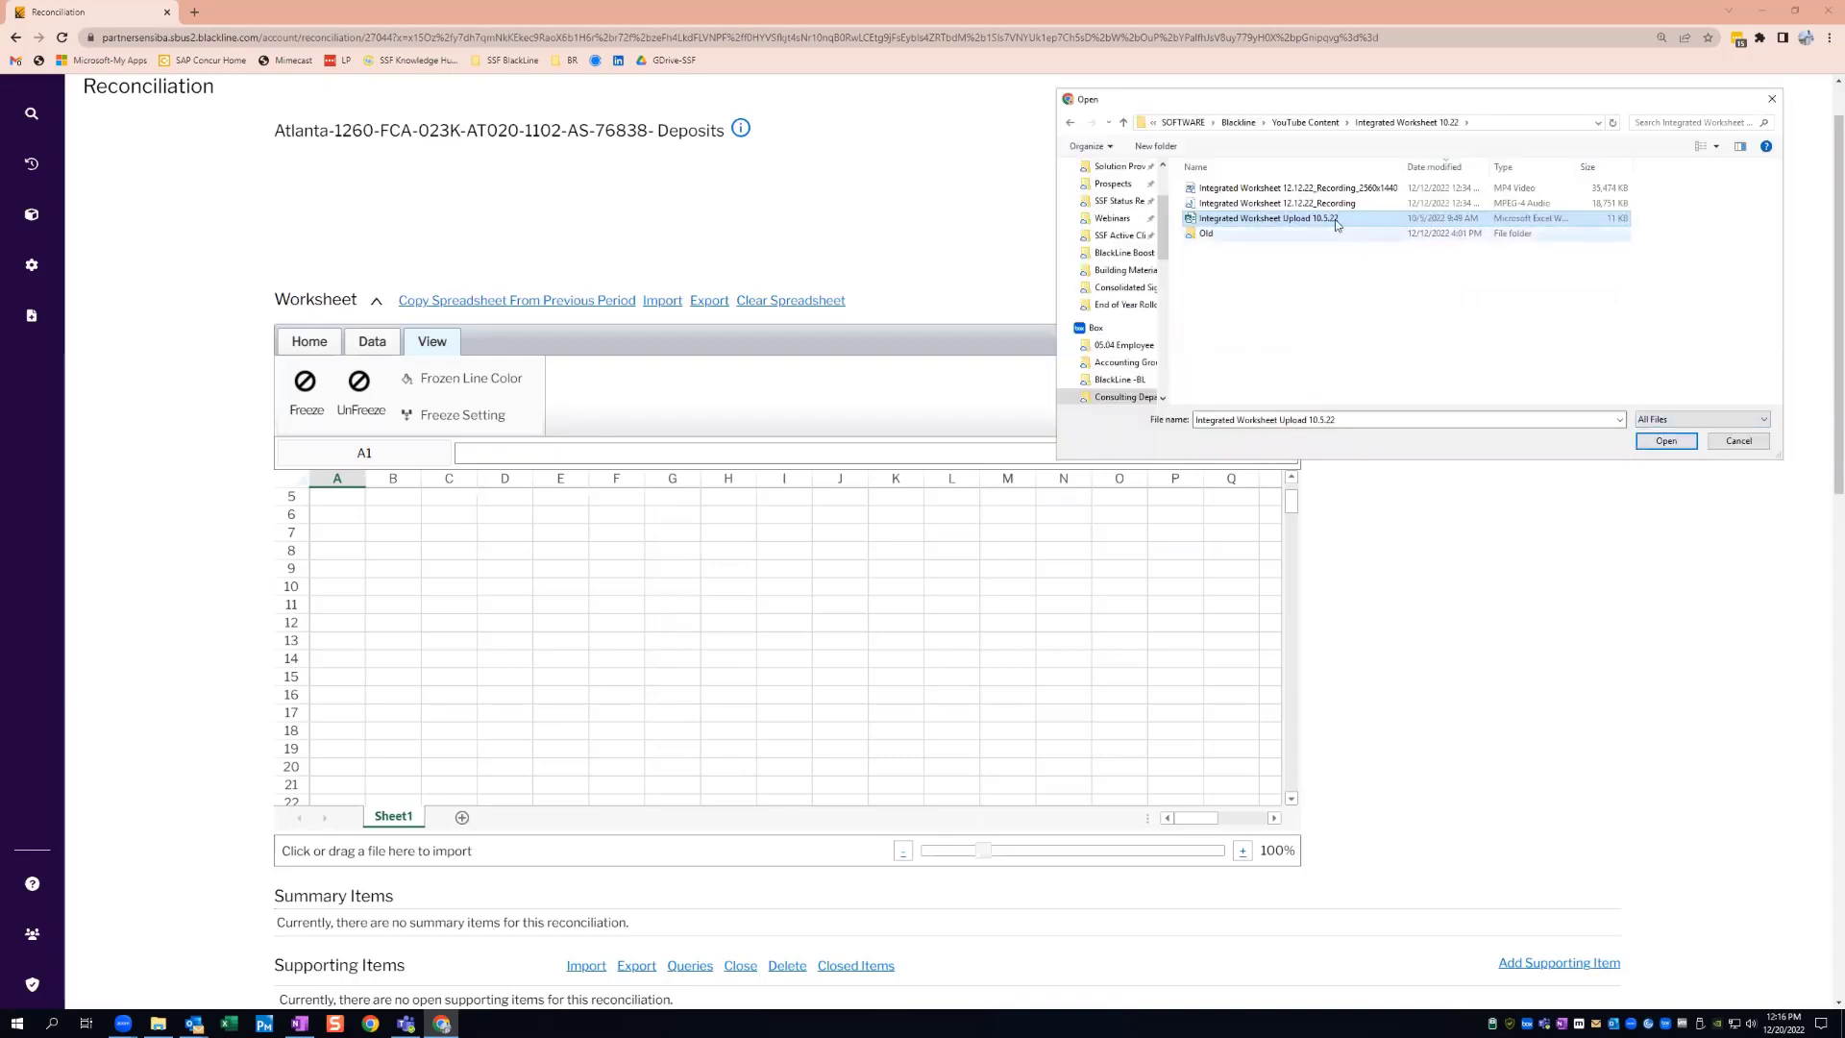
pyautogui.moveTo(654, 816); pyautogui.dragTo(641, 861)
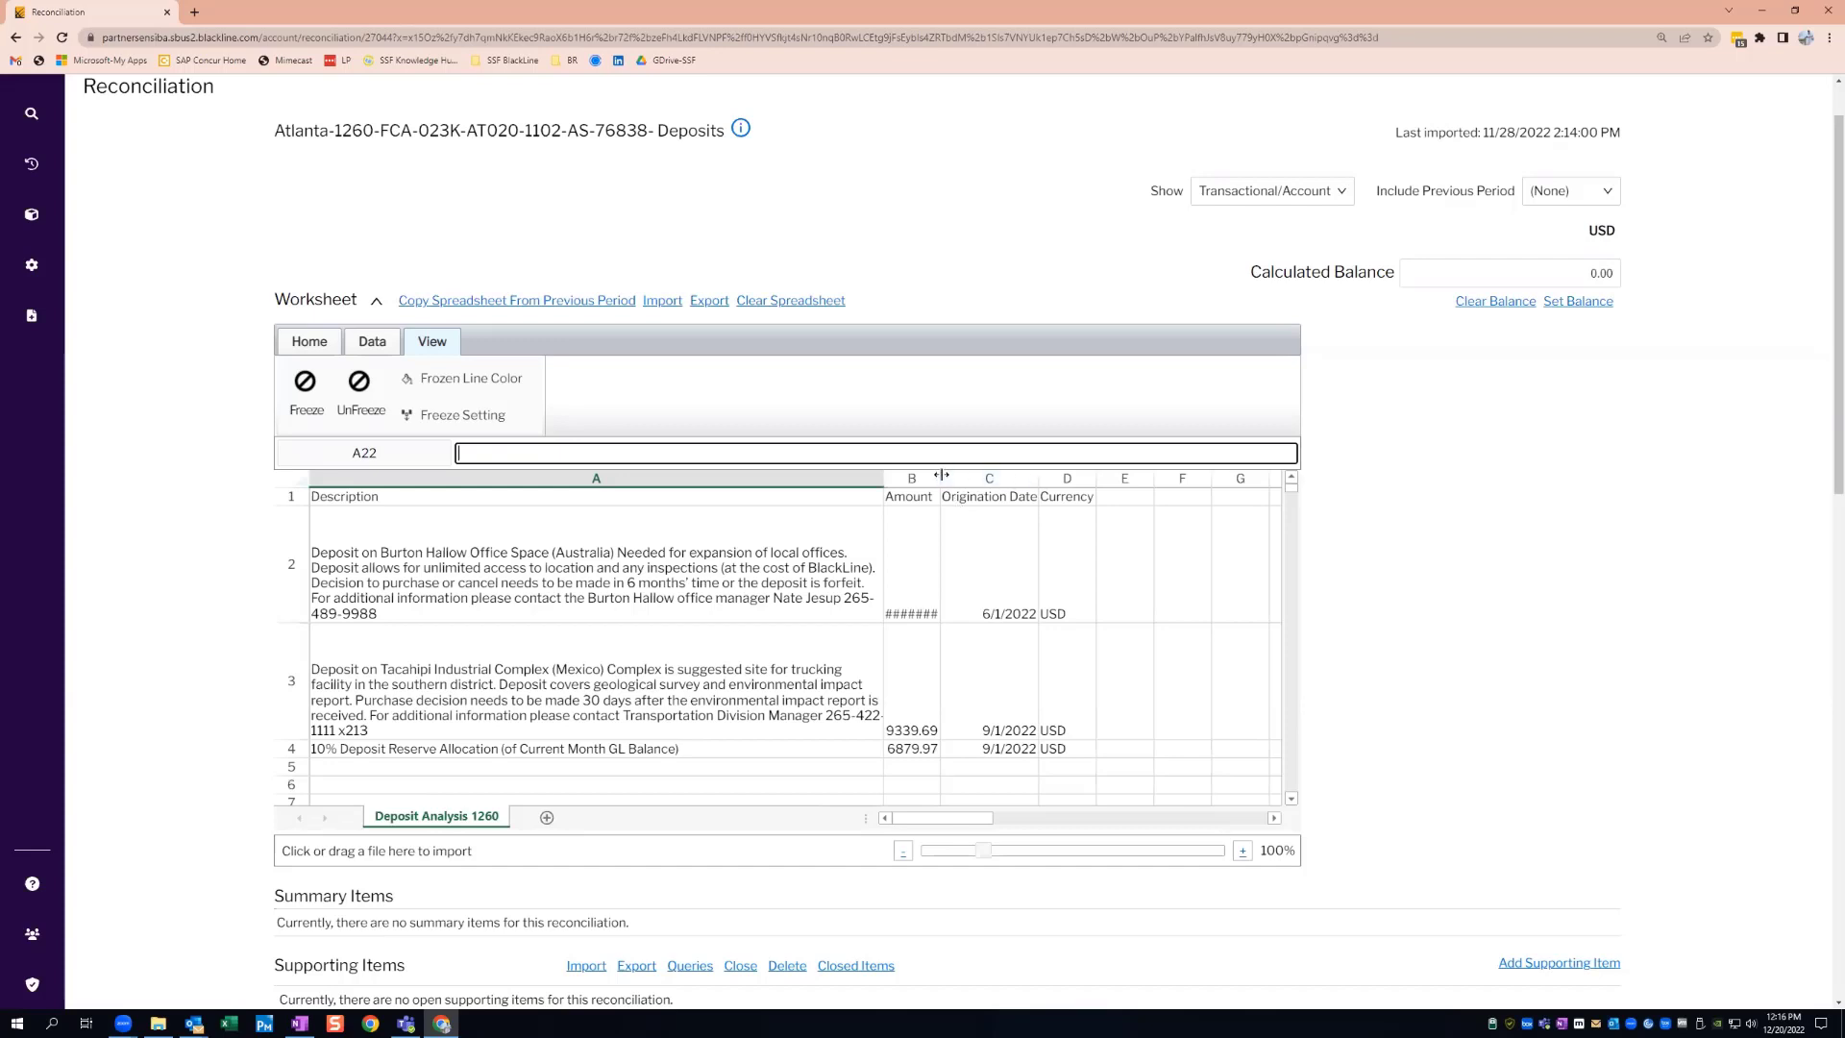
pyautogui.moveTo(941, 475); pyautogui.dragTo(931, 501)
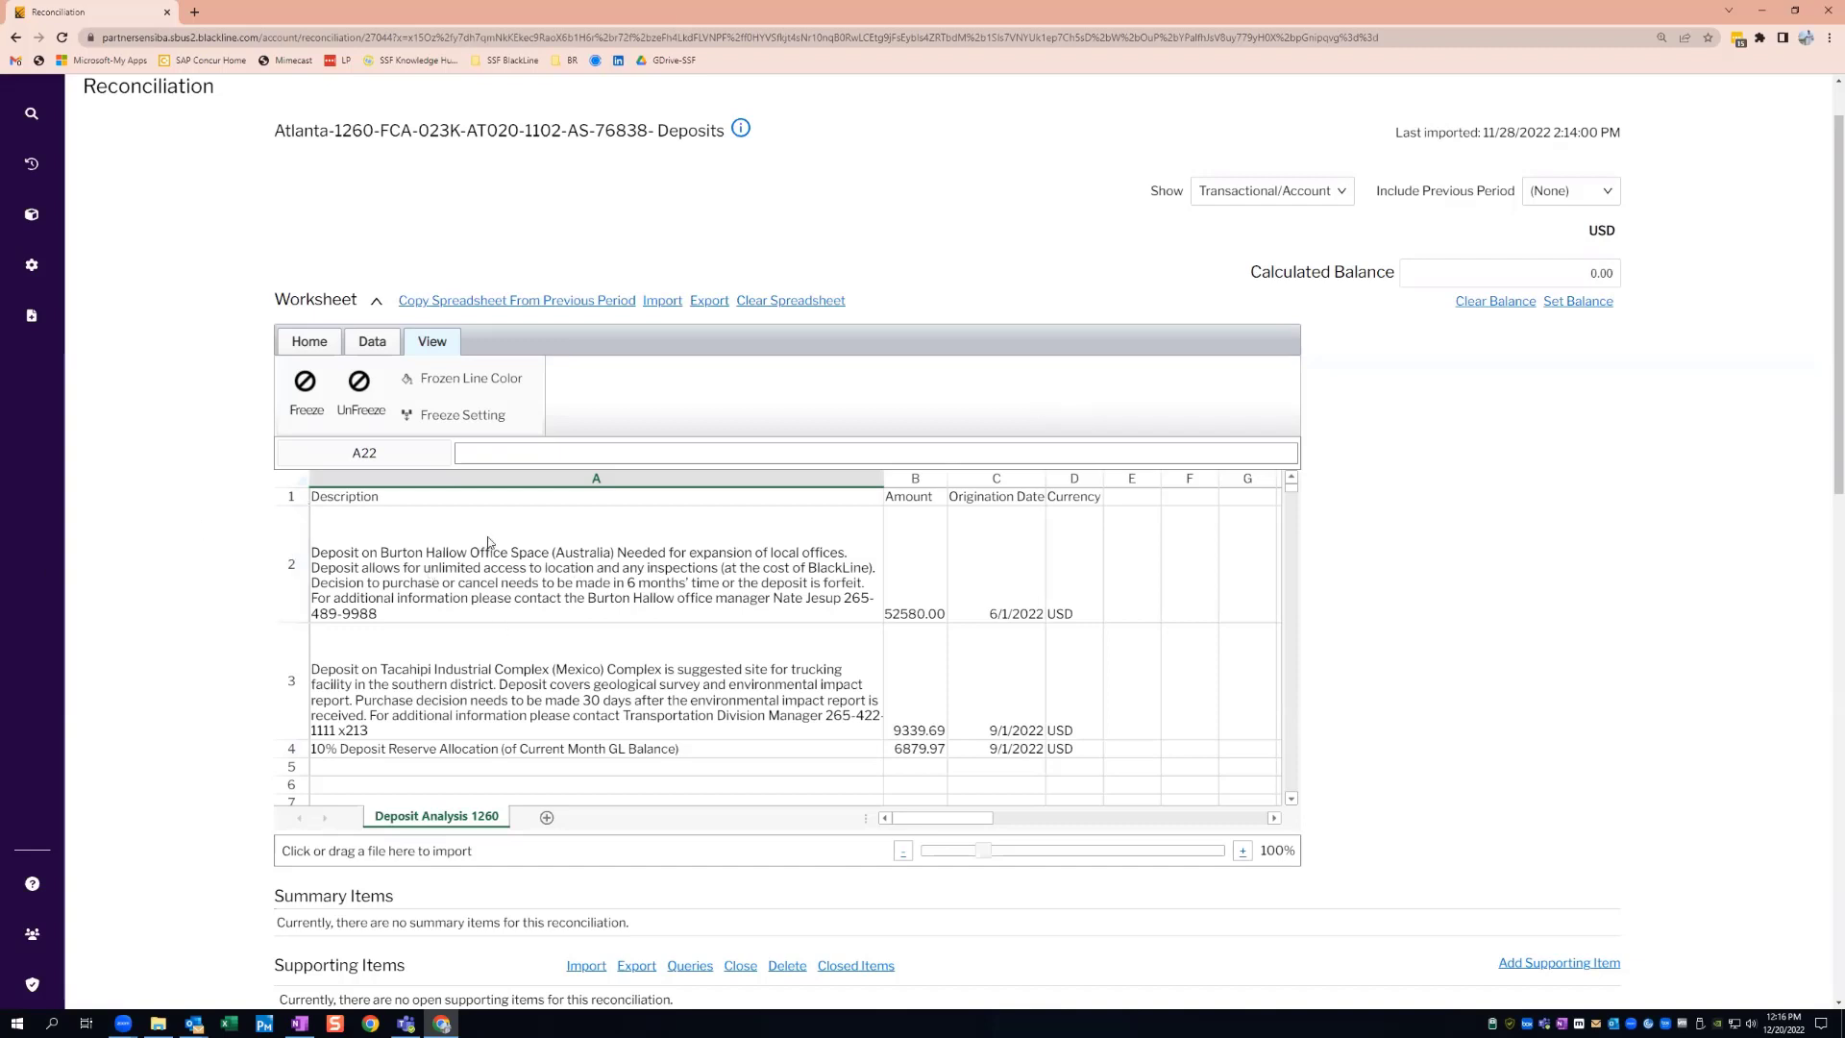
# Inspect the Amount values in B2:B4 and the worksheet's style, alignment, cell and conditional formatting options.
pyautogui.doubleClick(899, 568)
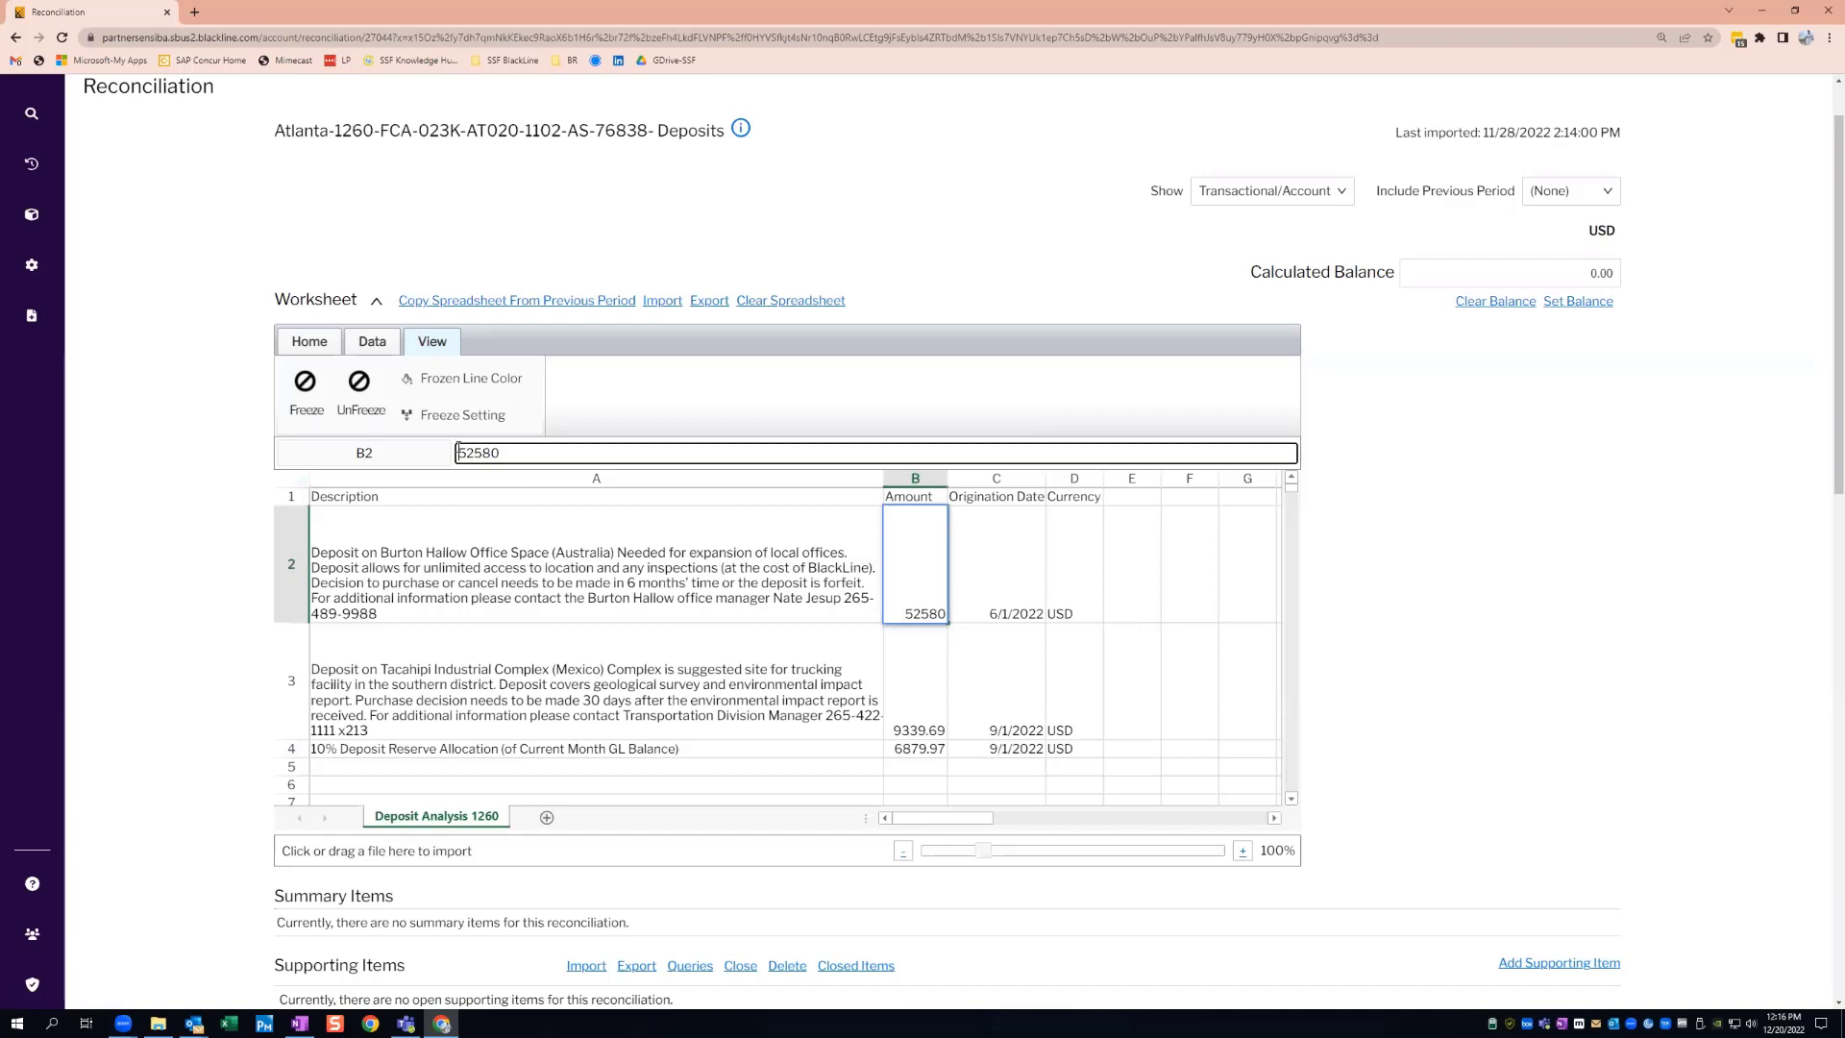
pyautogui.click(1144, 687)
pyautogui.doubleClick(893, 748)
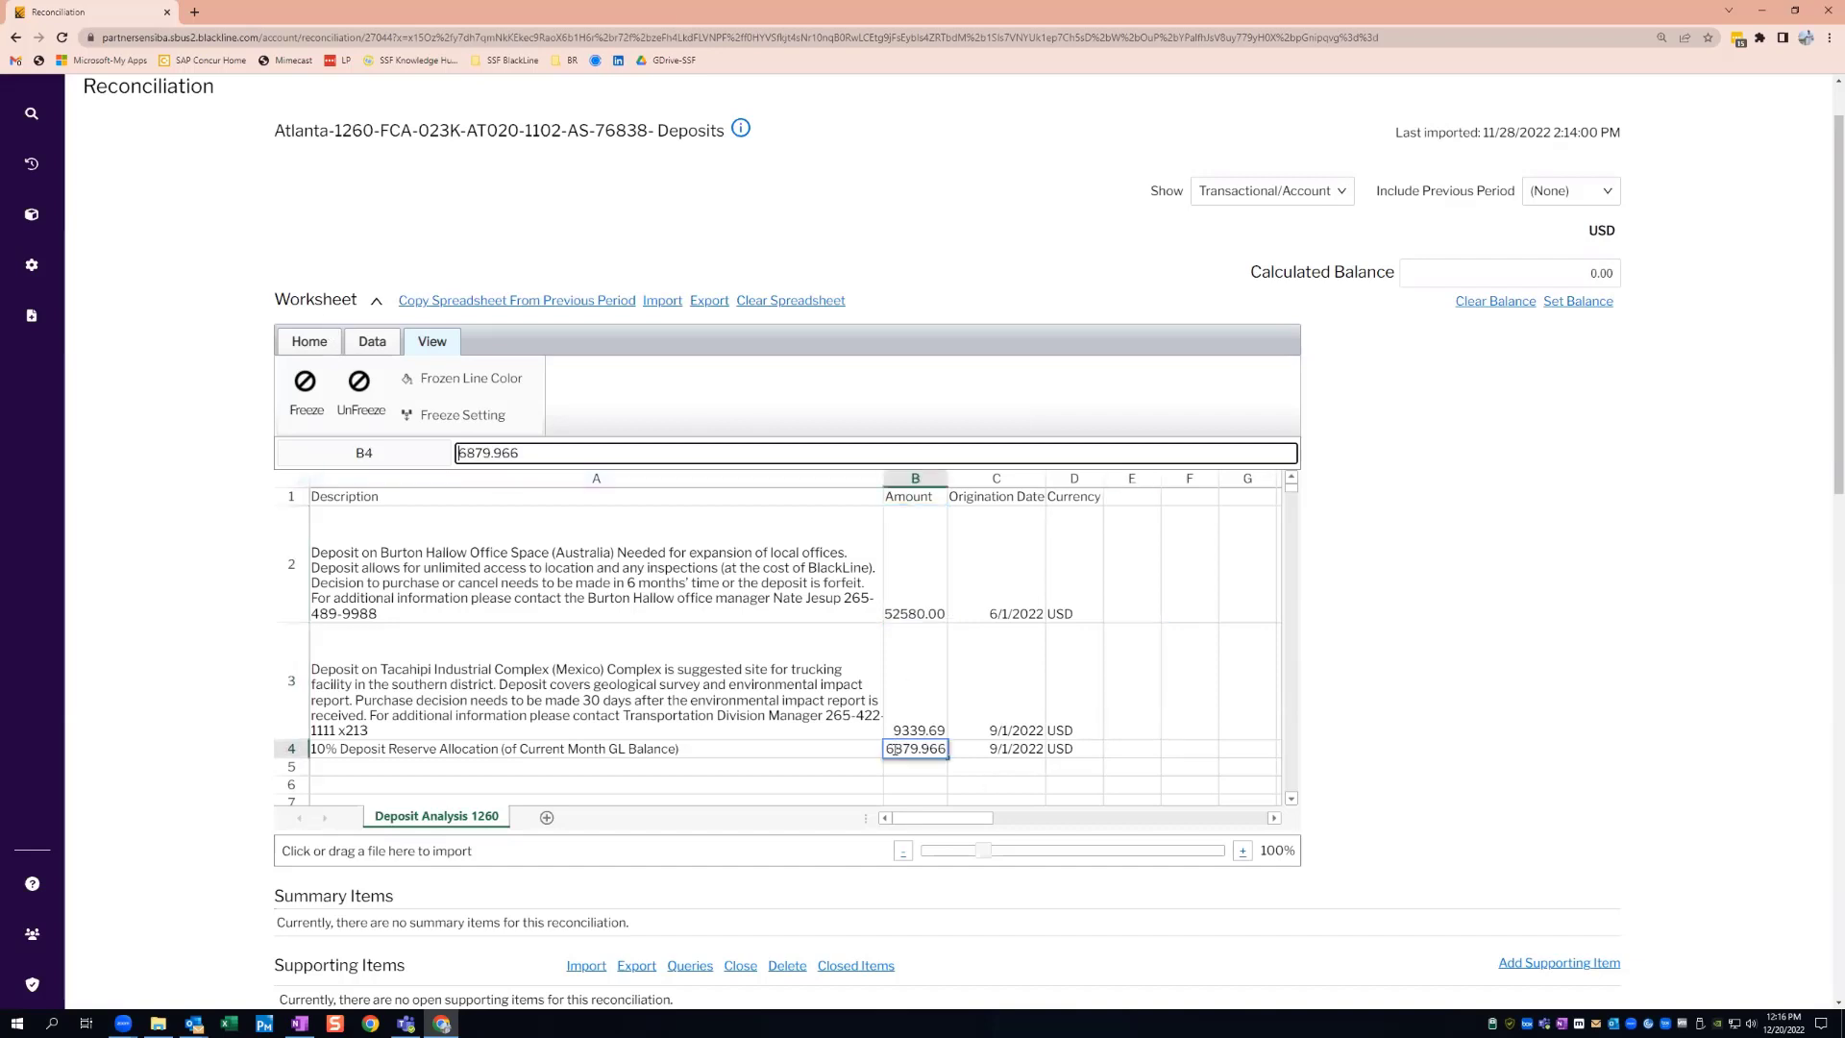
pyautogui.moveTo(913, 576); pyautogui.dragTo(901, 751)
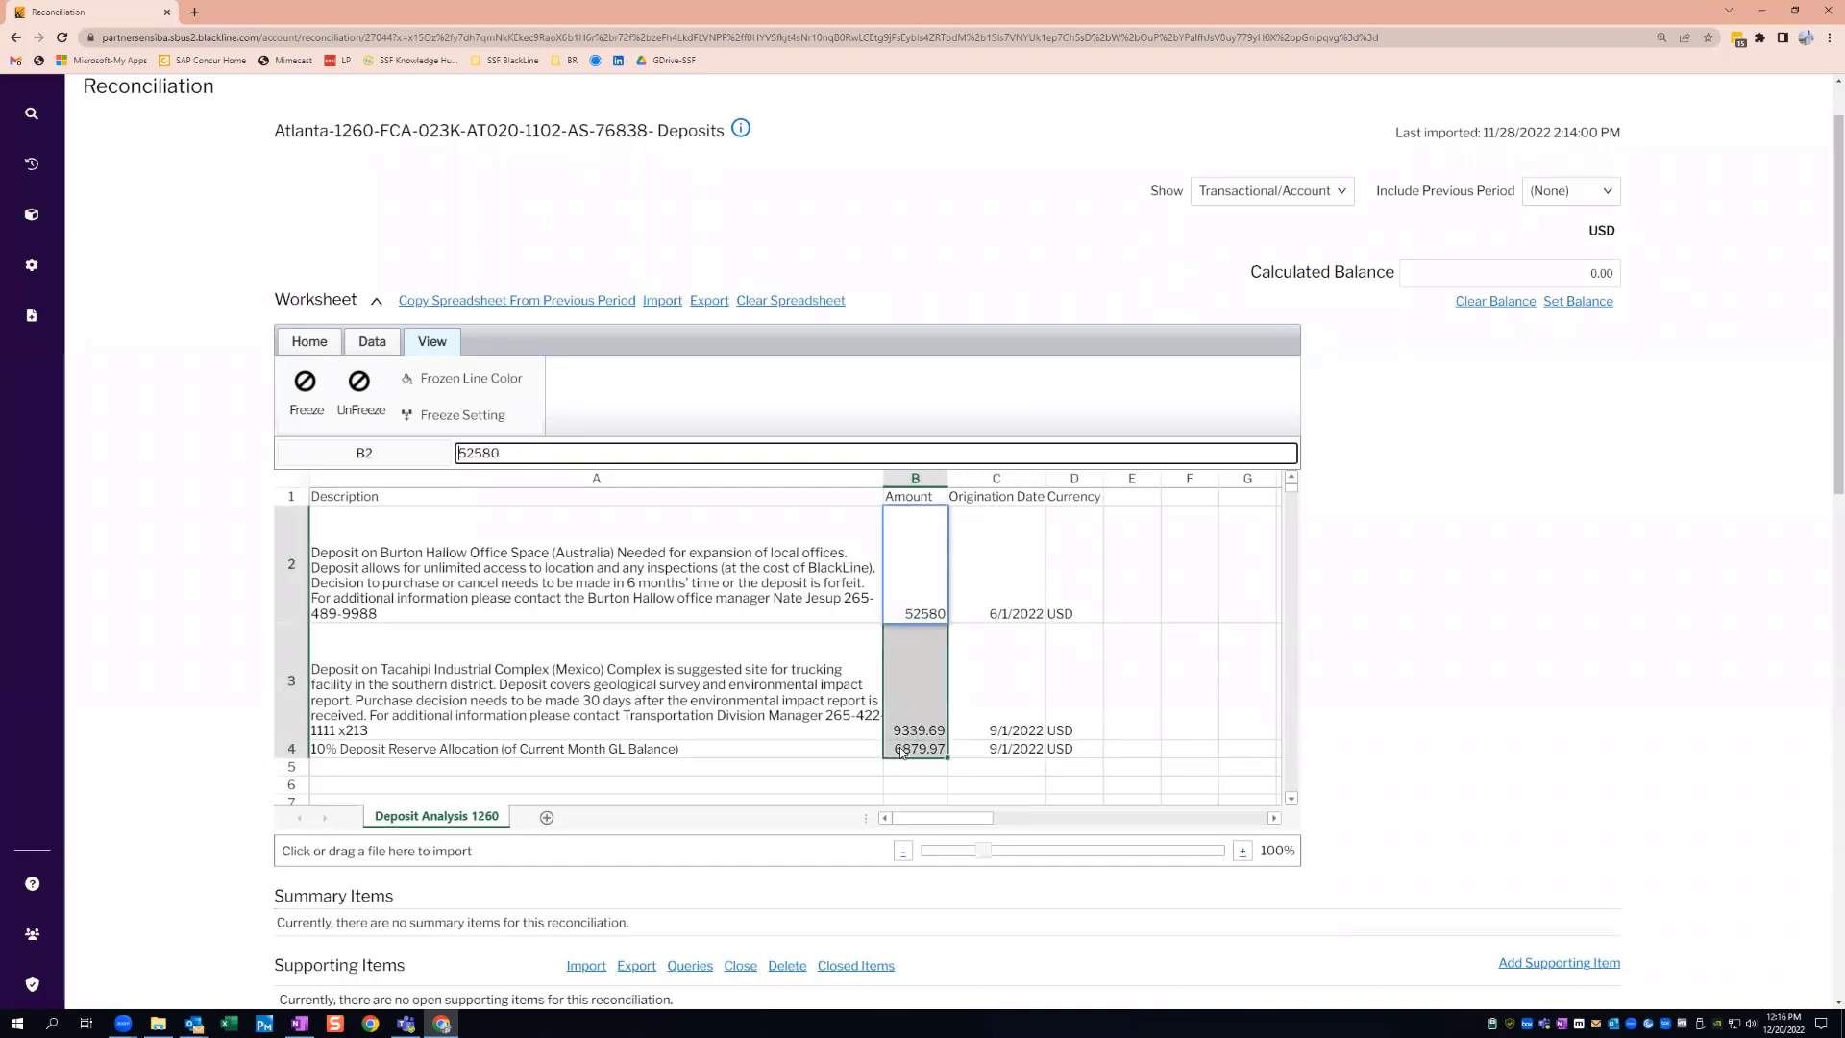
pyautogui.click(308, 342)
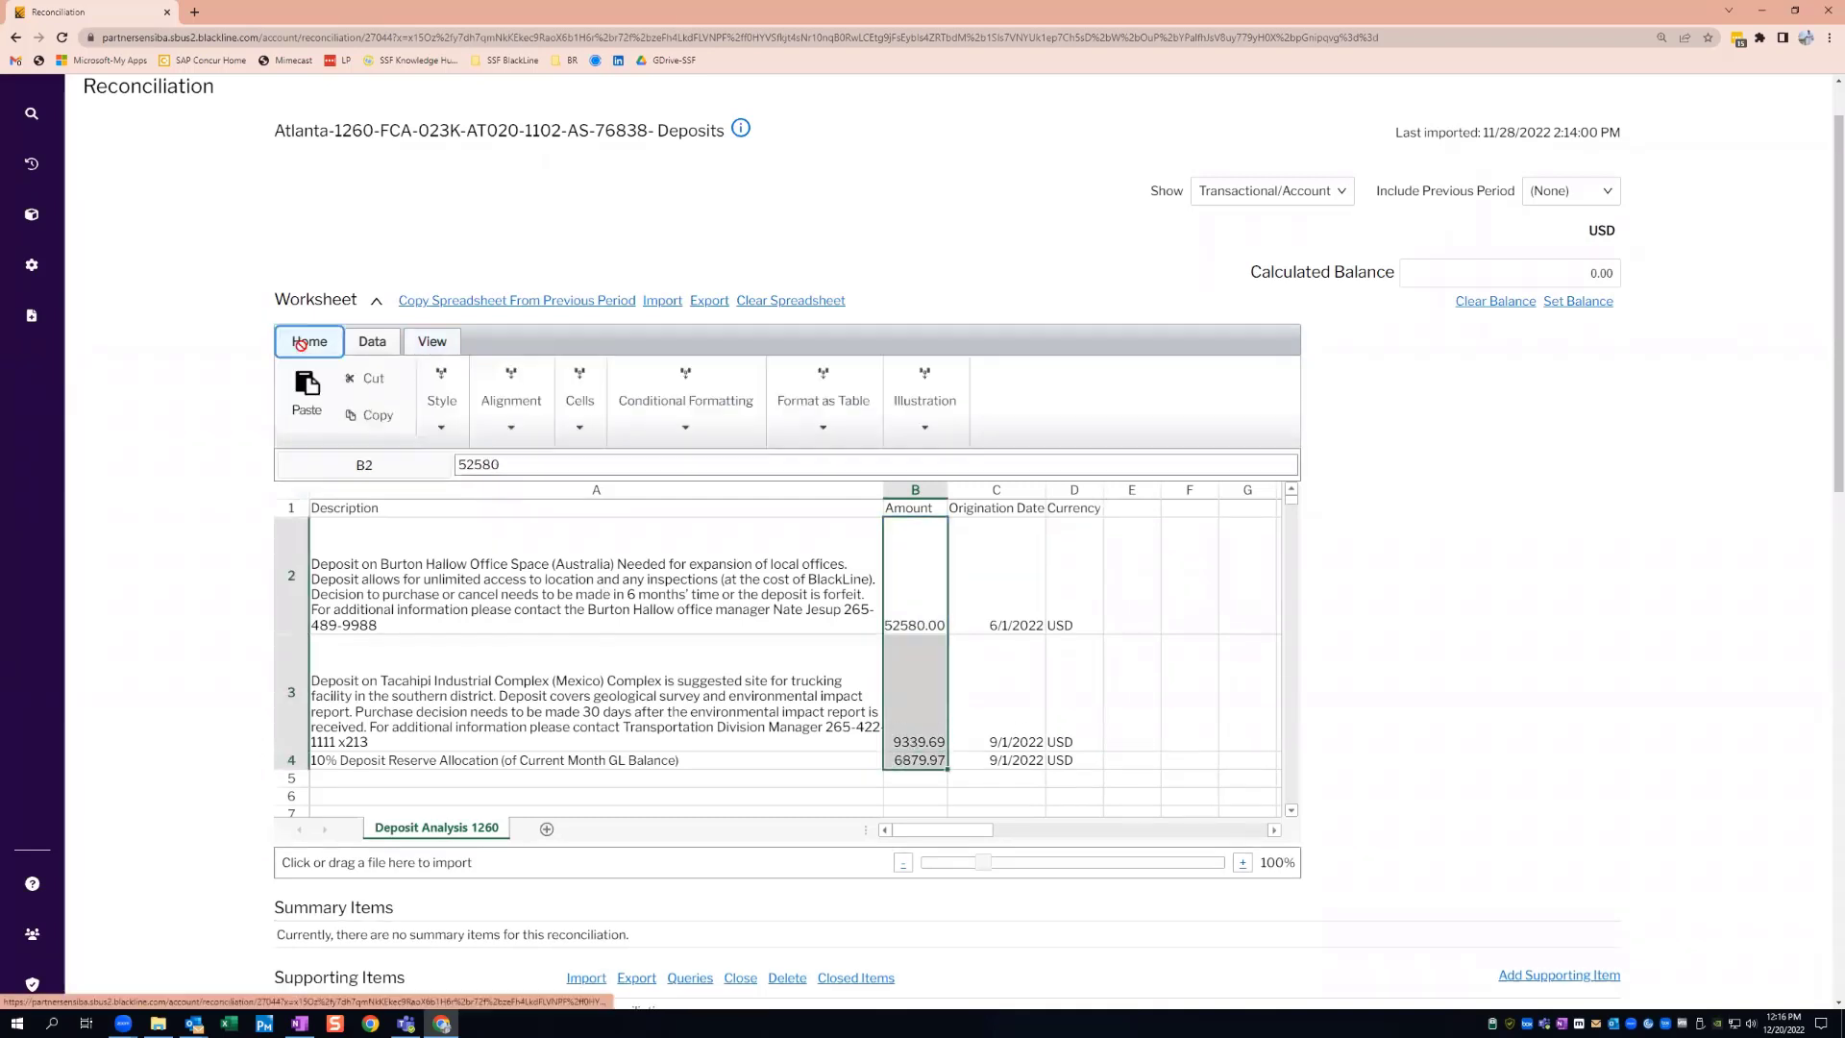
pyautogui.click(435, 431)
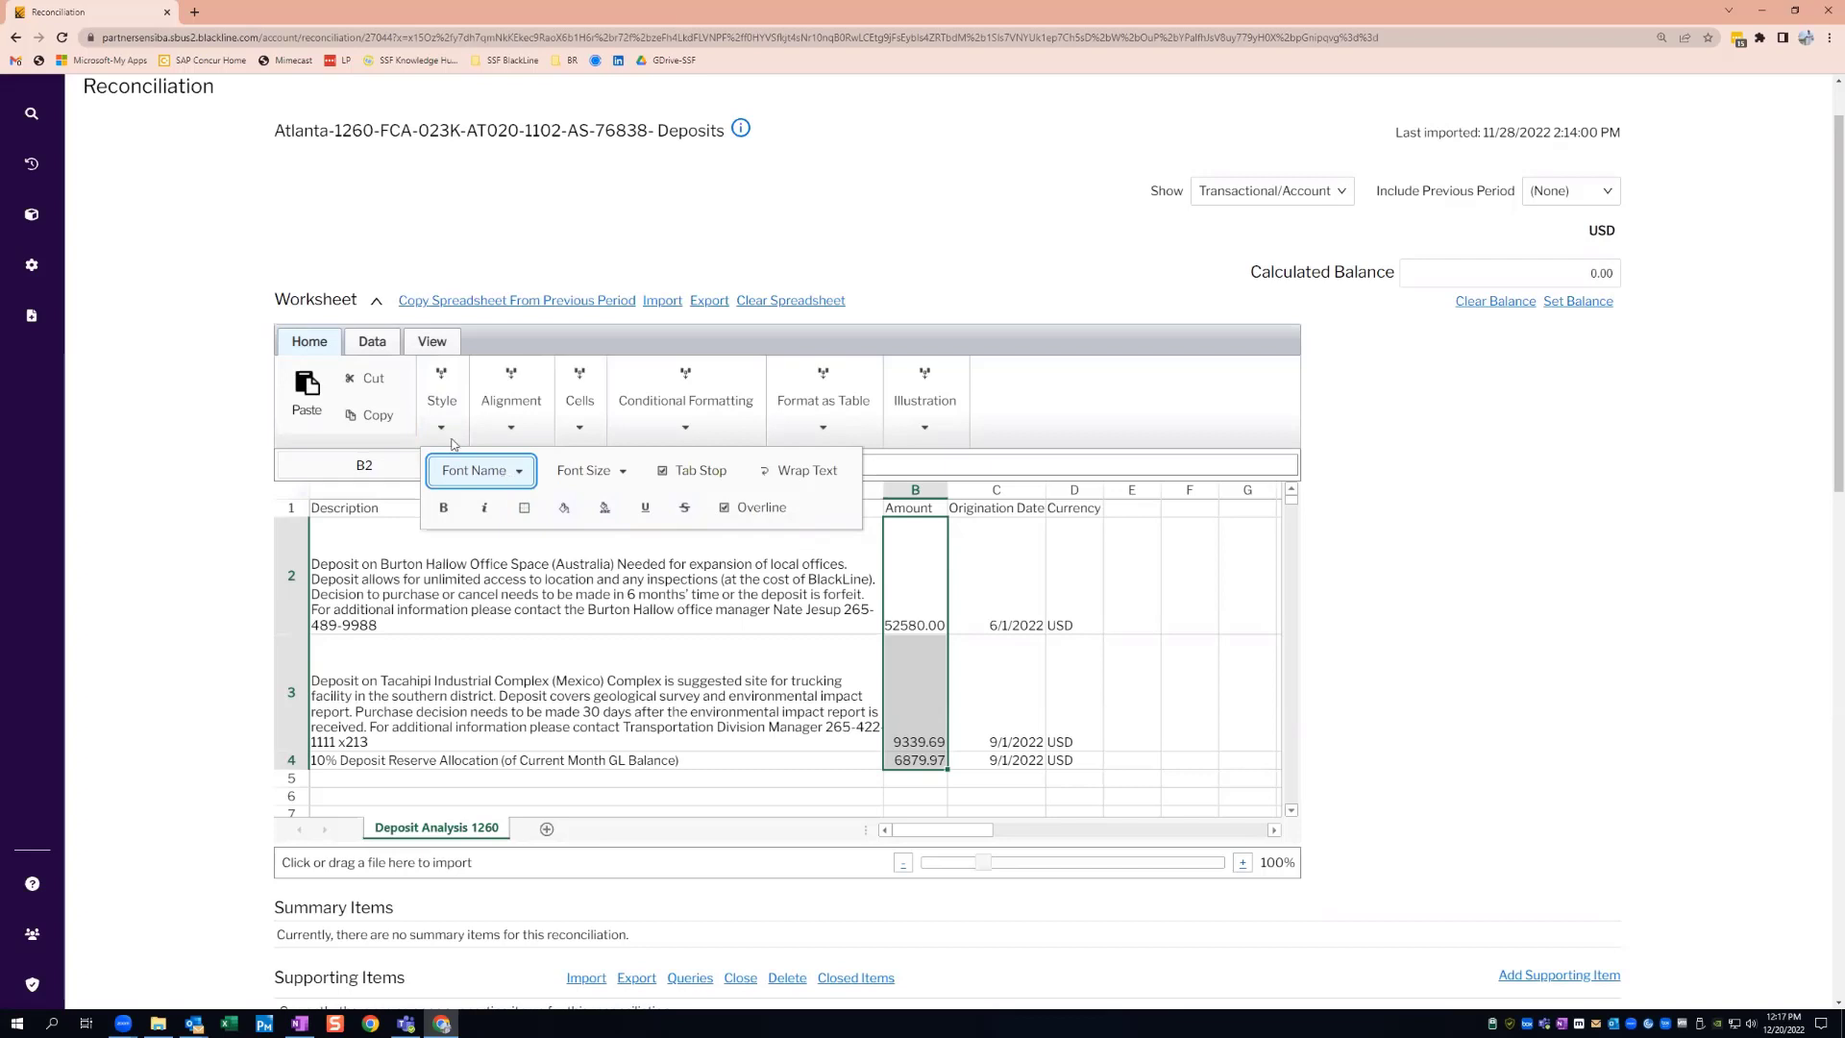
pyautogui.click(575, 424)
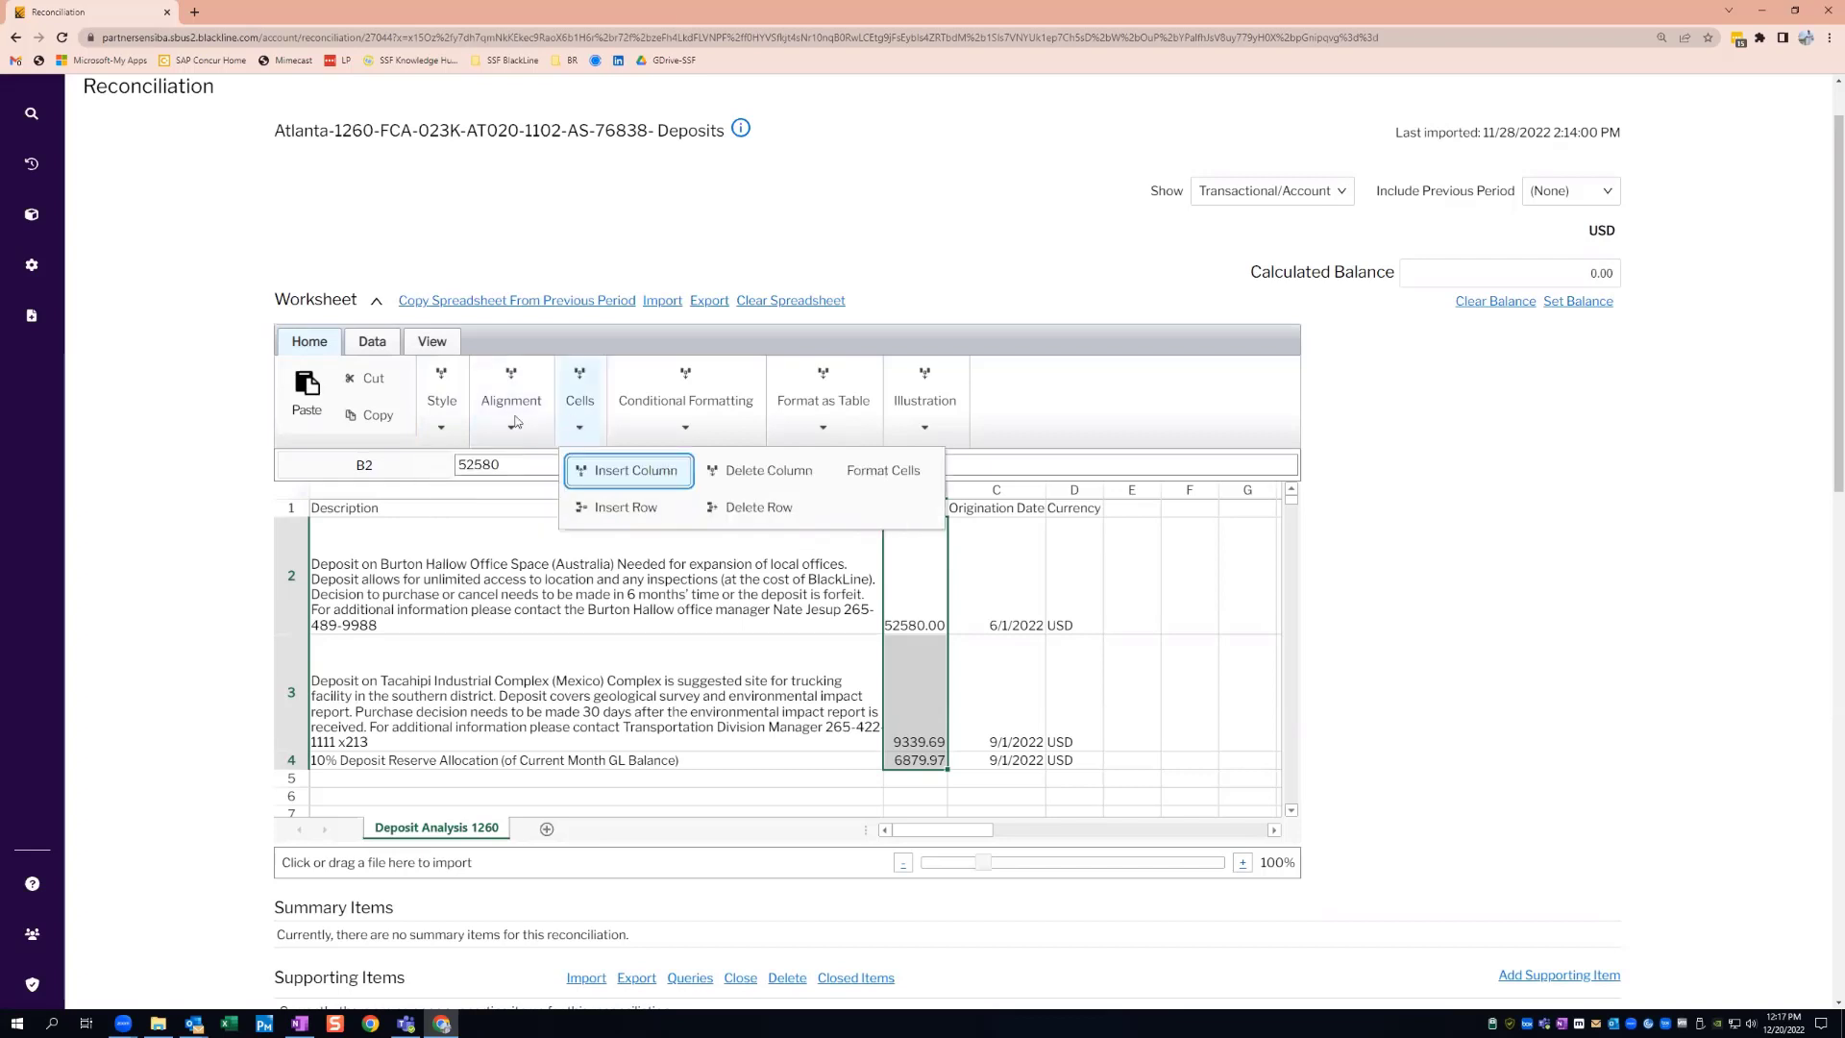
pyautogui.click(517, 415)
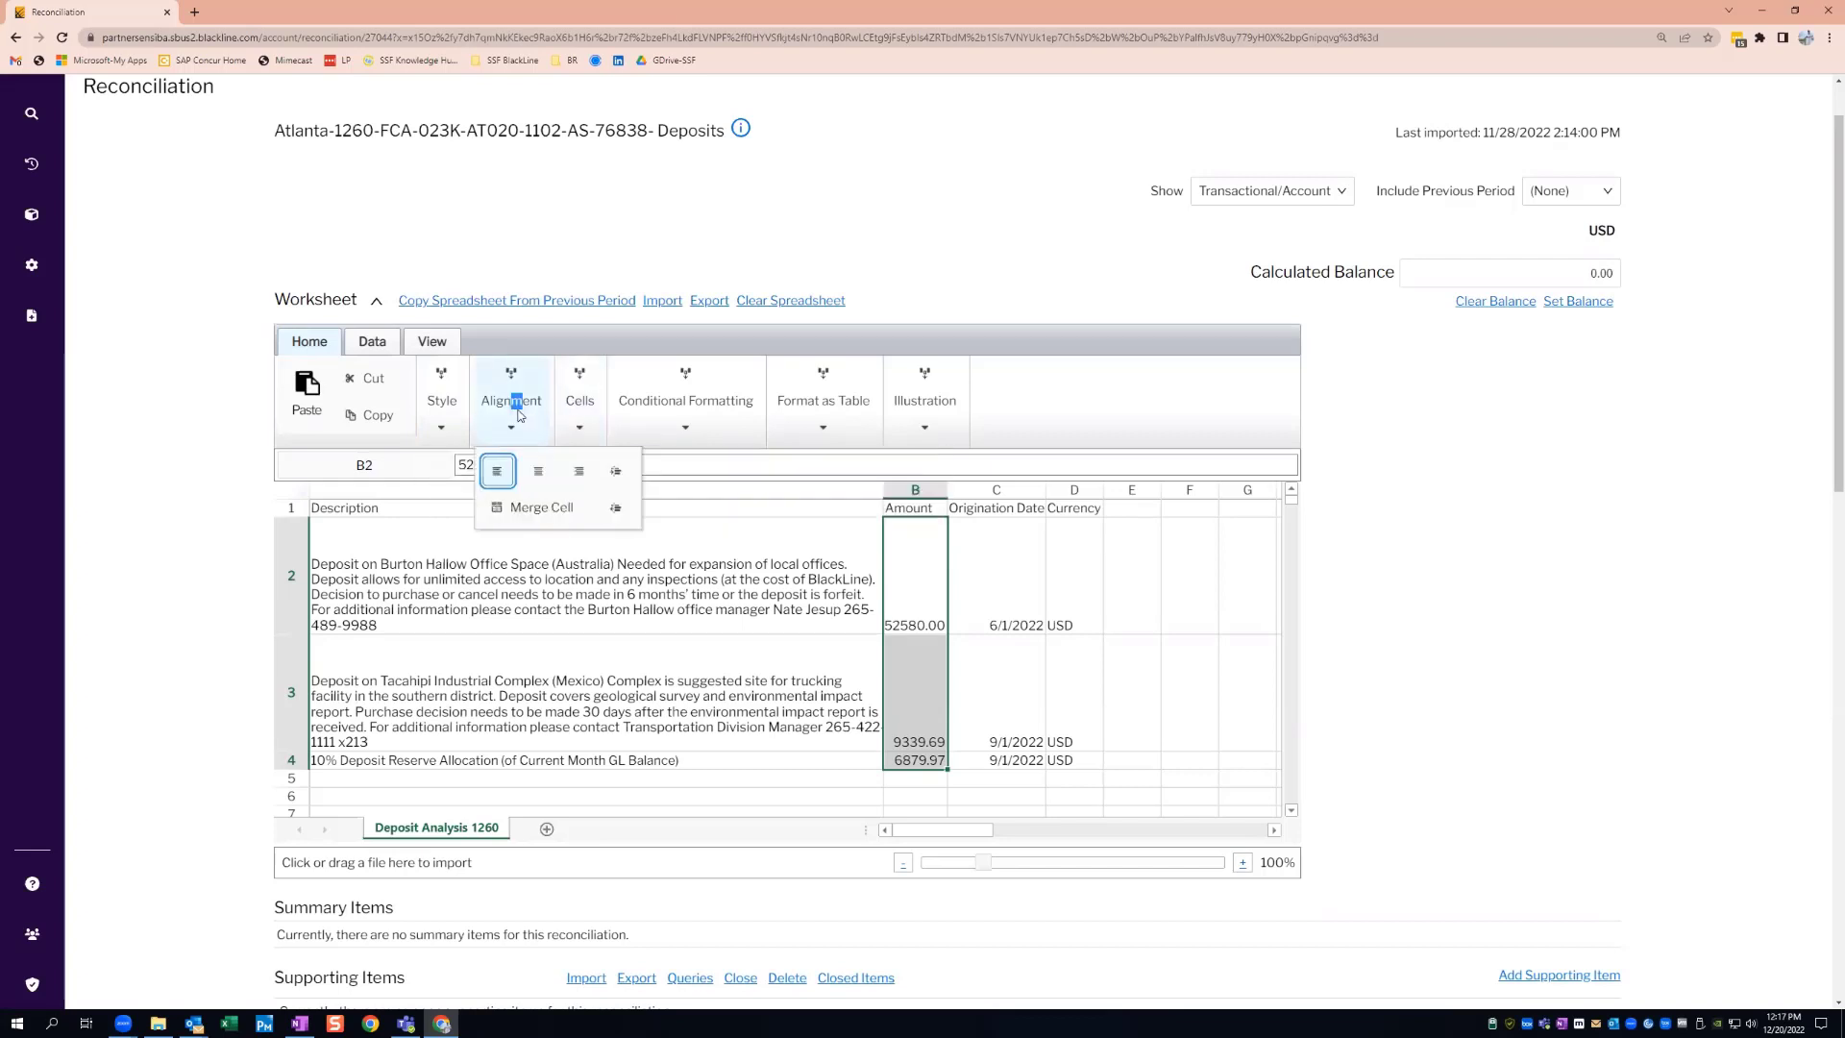
pyautogui.click(672, 412)
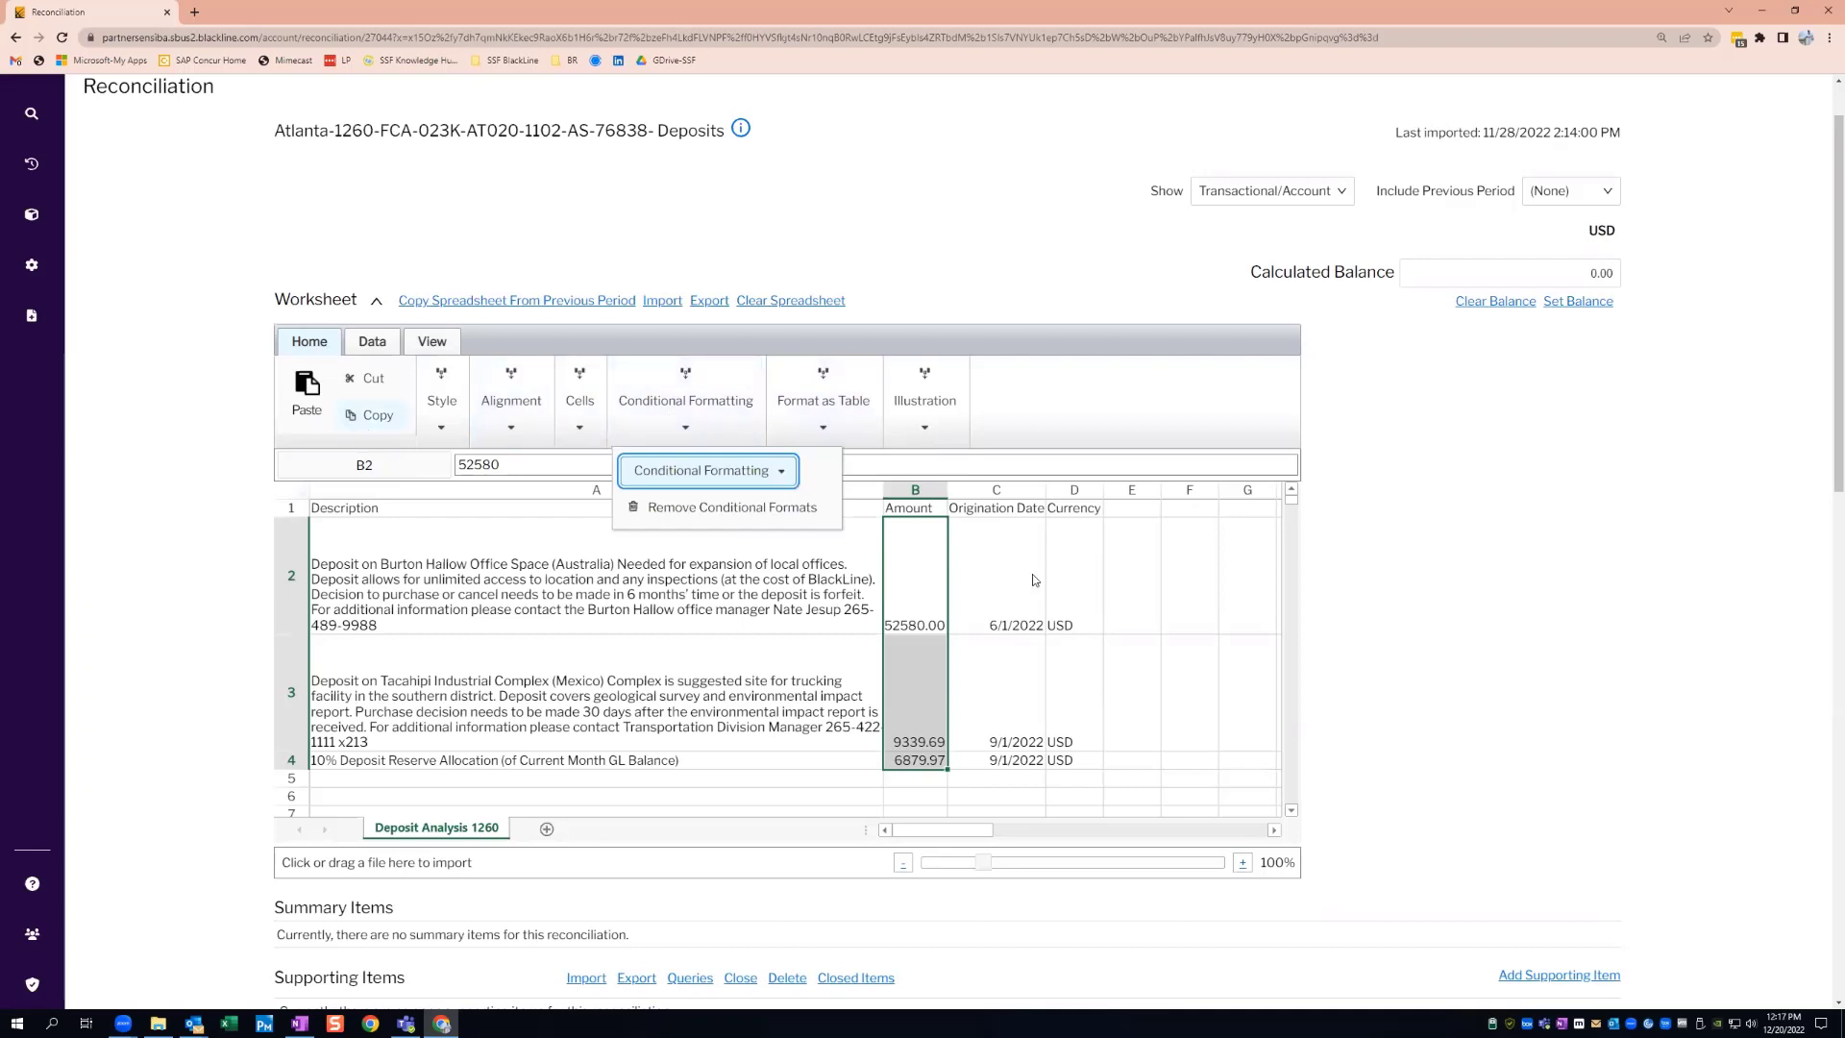
pyautogui.click(1088, 689)
pyautogui.moveTo(899, 568); pyautogui.dragTo(920, 765)
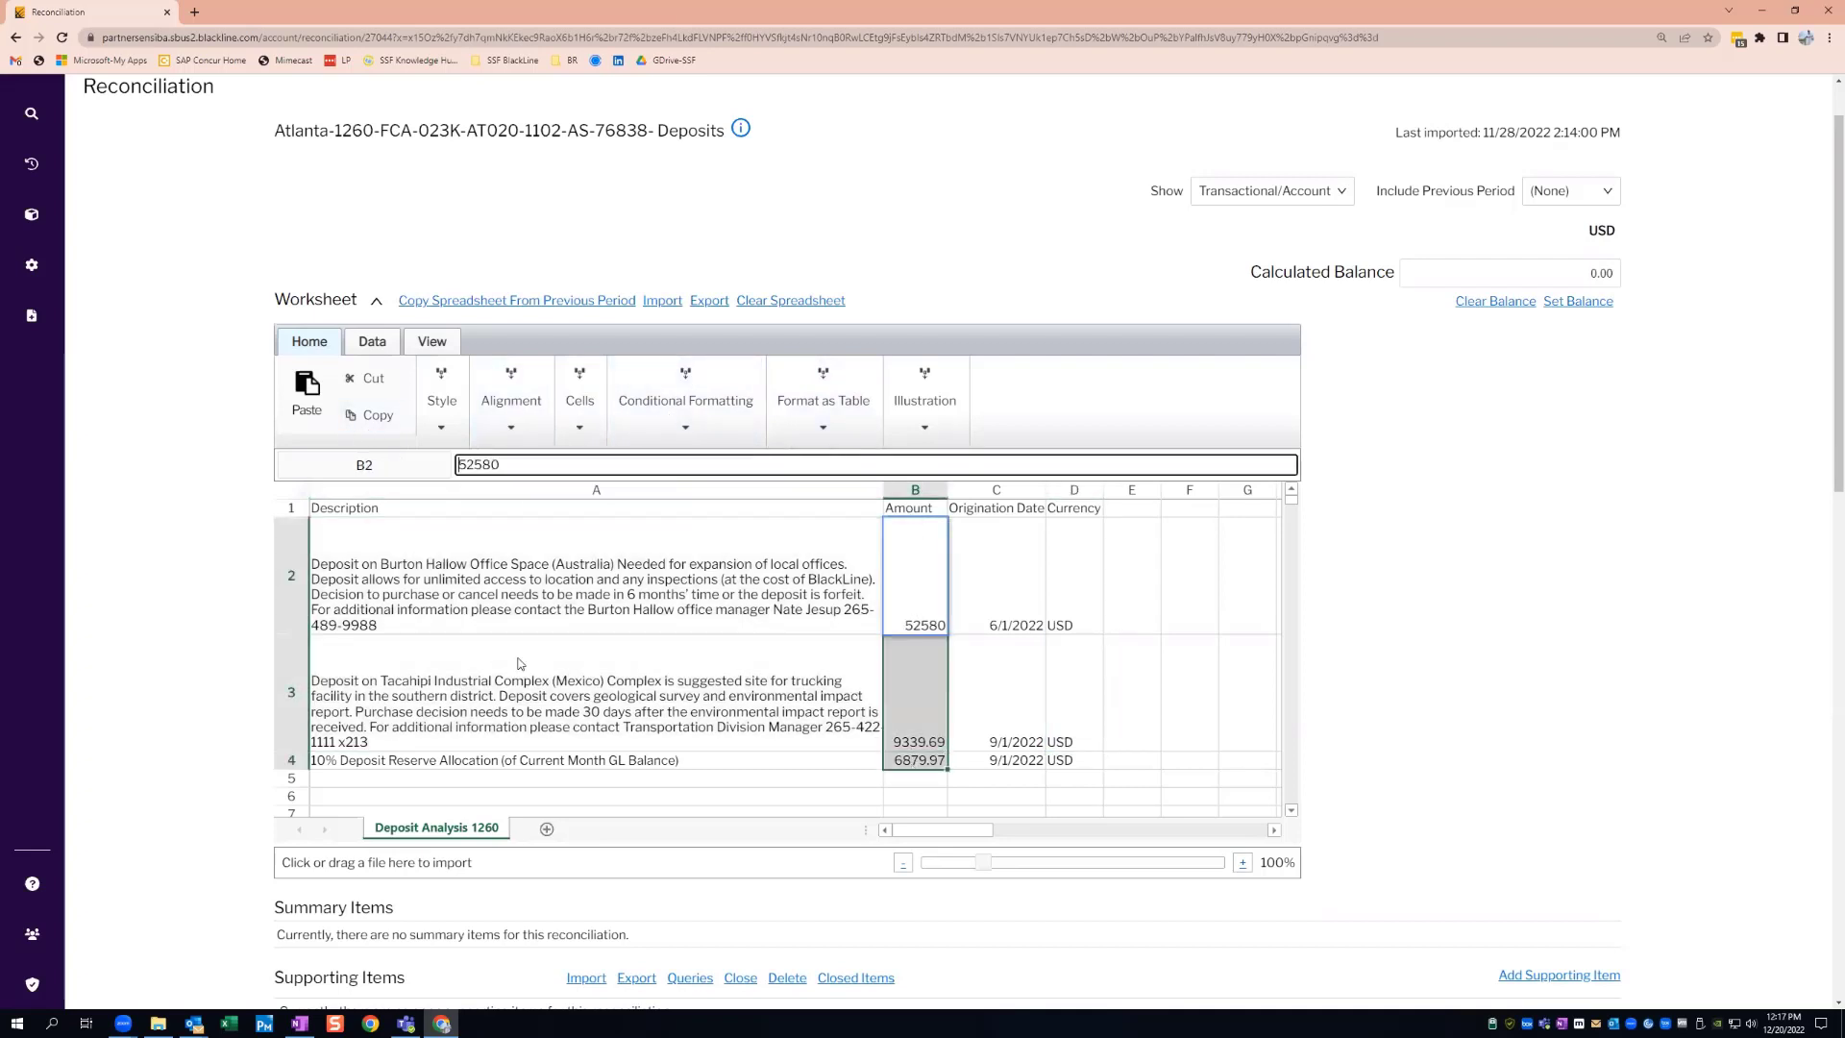
# Apply bold and underline to the header cells A1:D1 of the imported deposit worksheet.
pyautogui.click(475, 521)
pyautogui.moveTo(471, 510); pyautogui.dragTo(1086, 509)
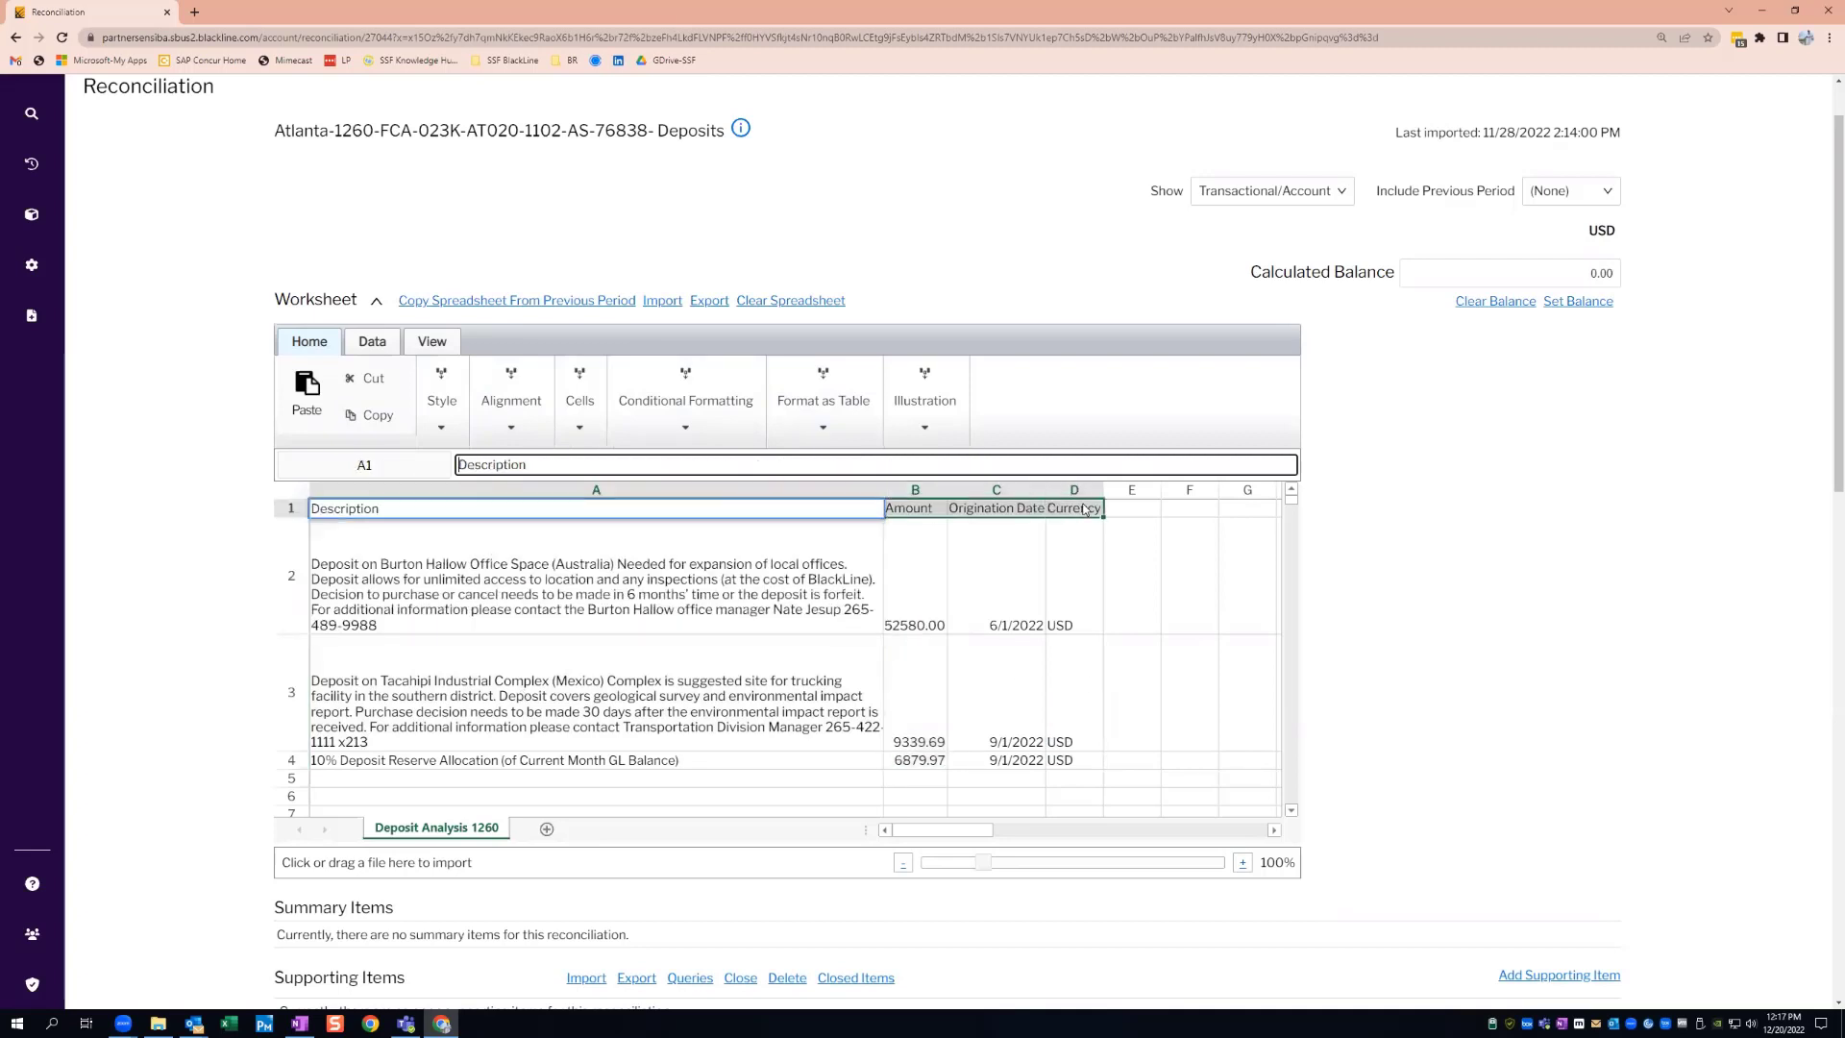
pyautogui.click(446, 403)
pyautogui.click(444, 510)
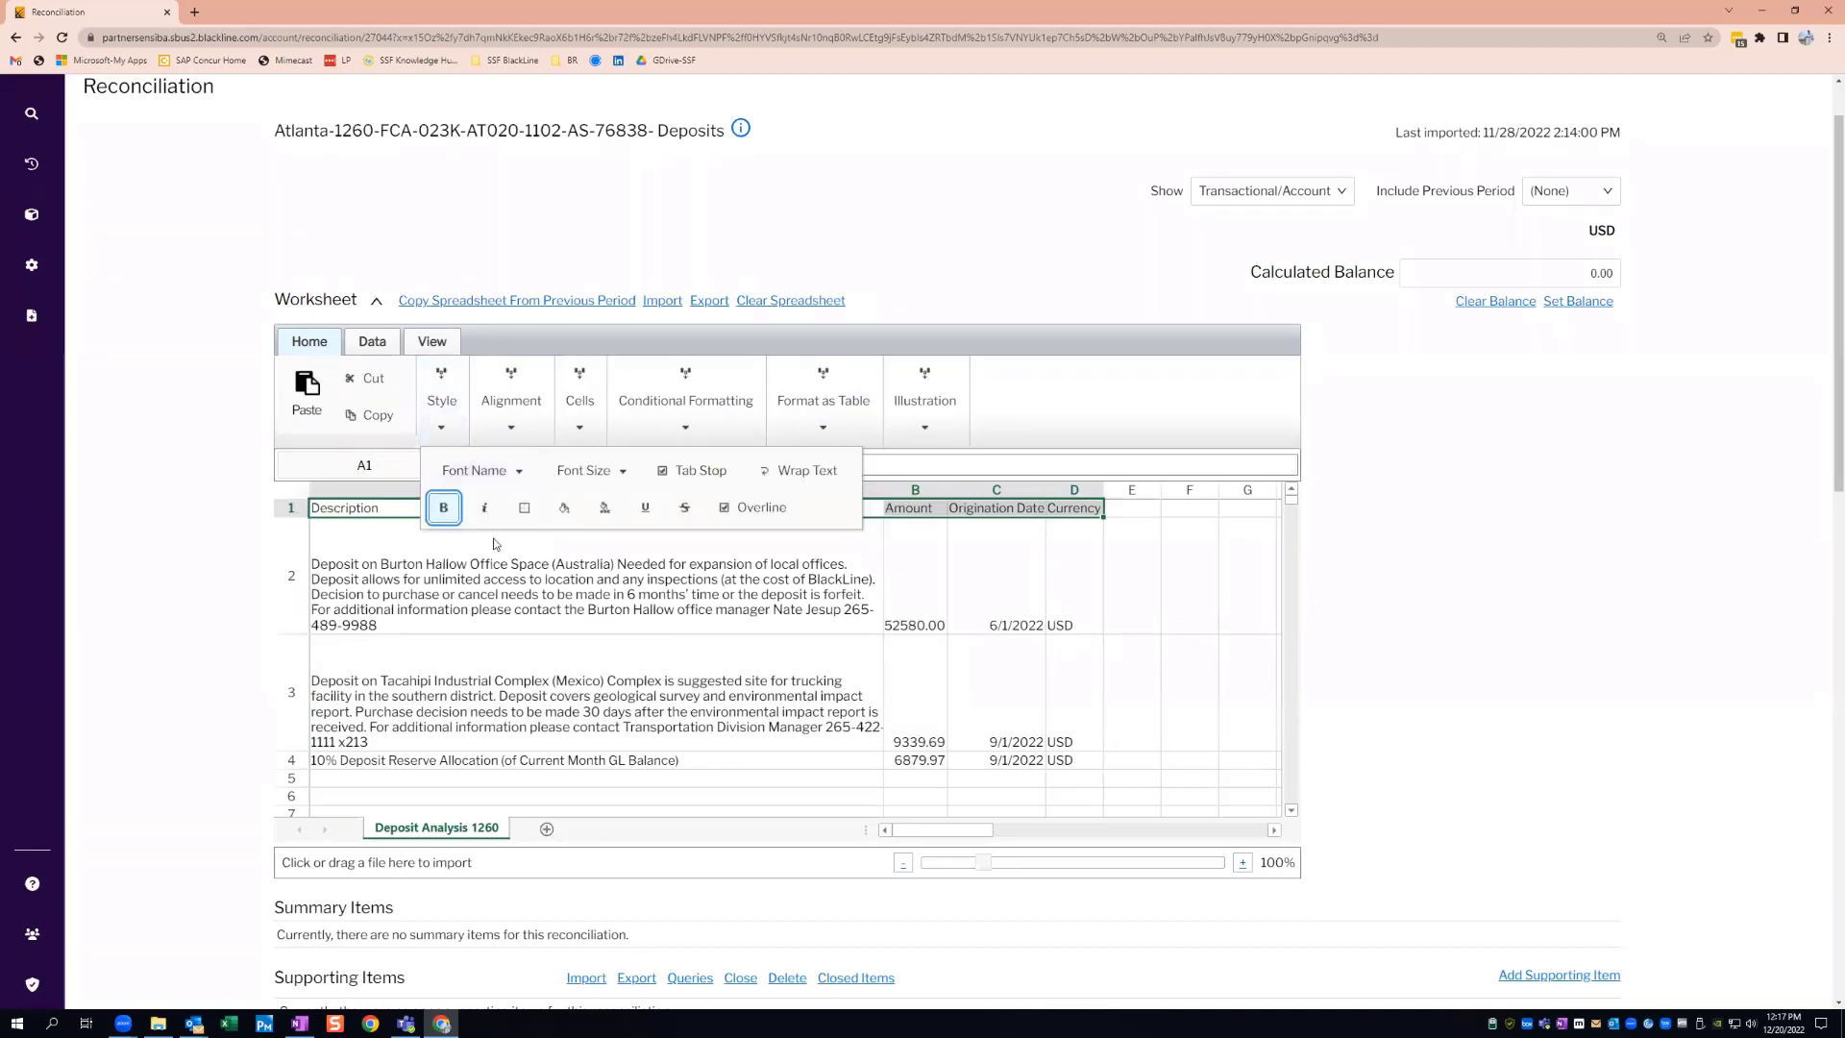
pyautogui.click(444, 422)
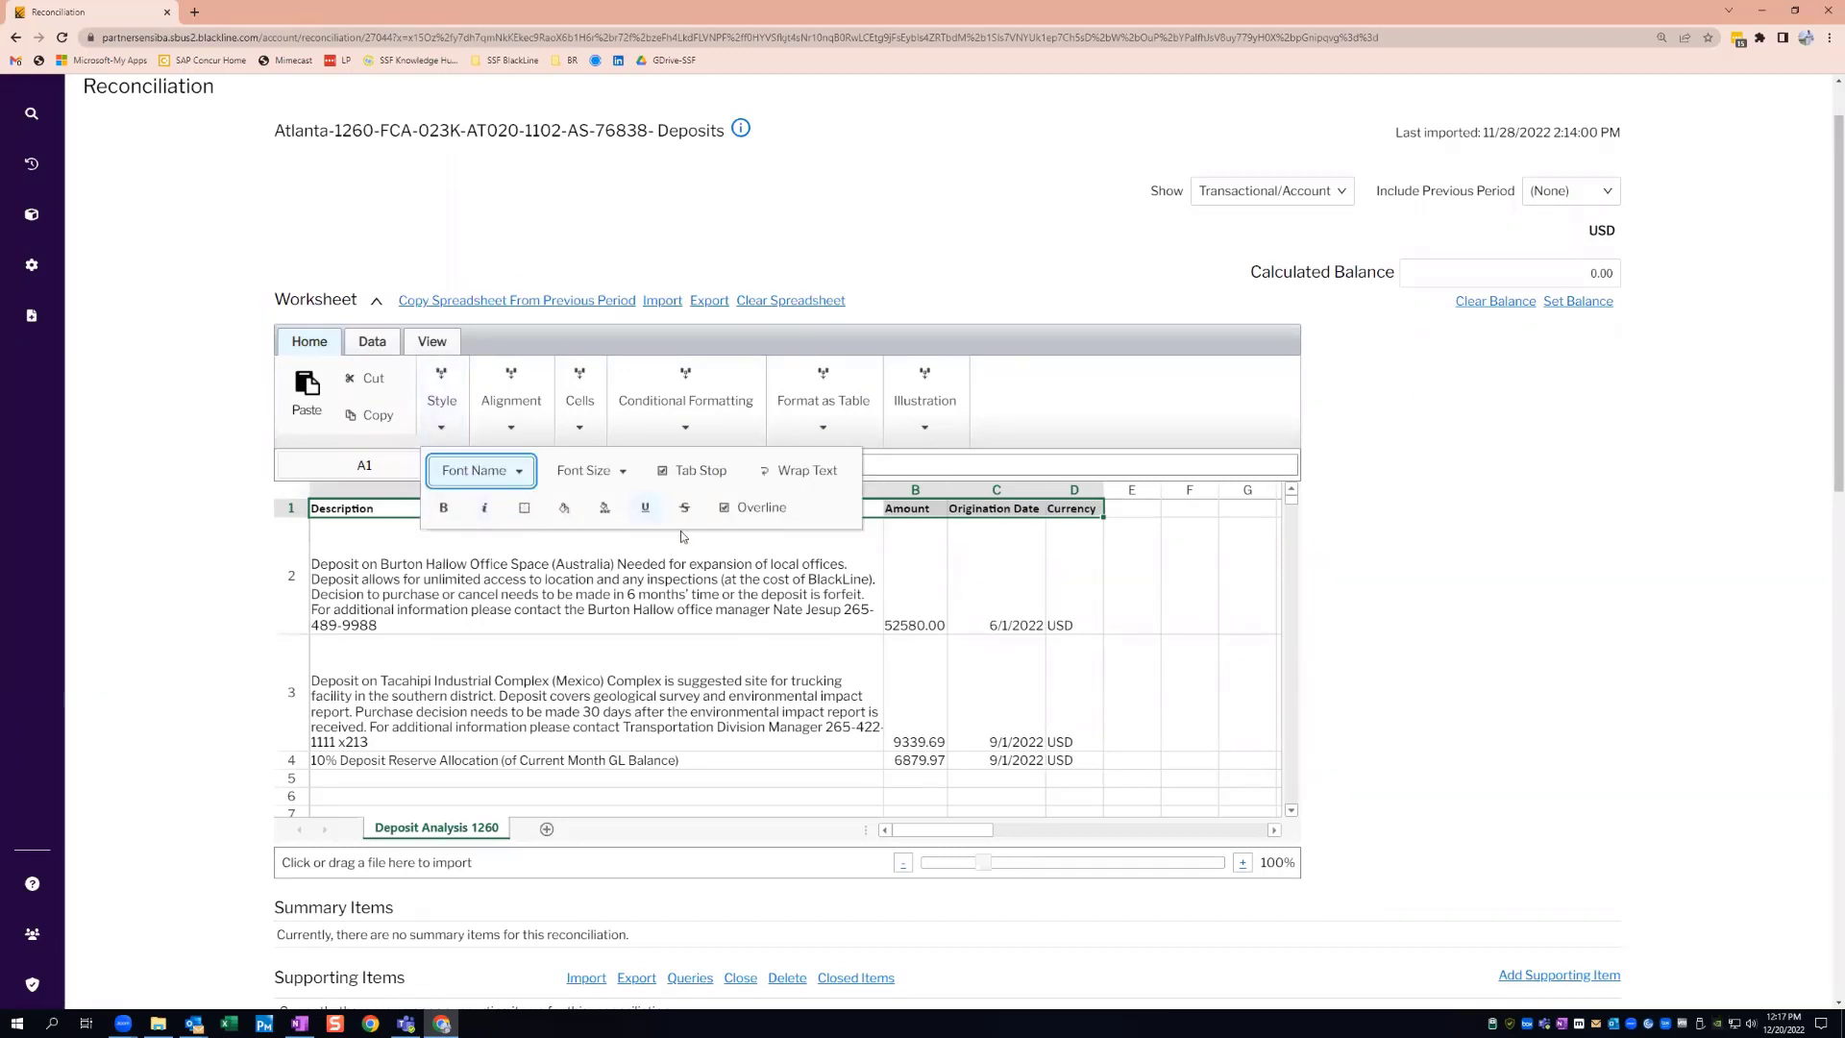
pyautogui.click(1190, 572)
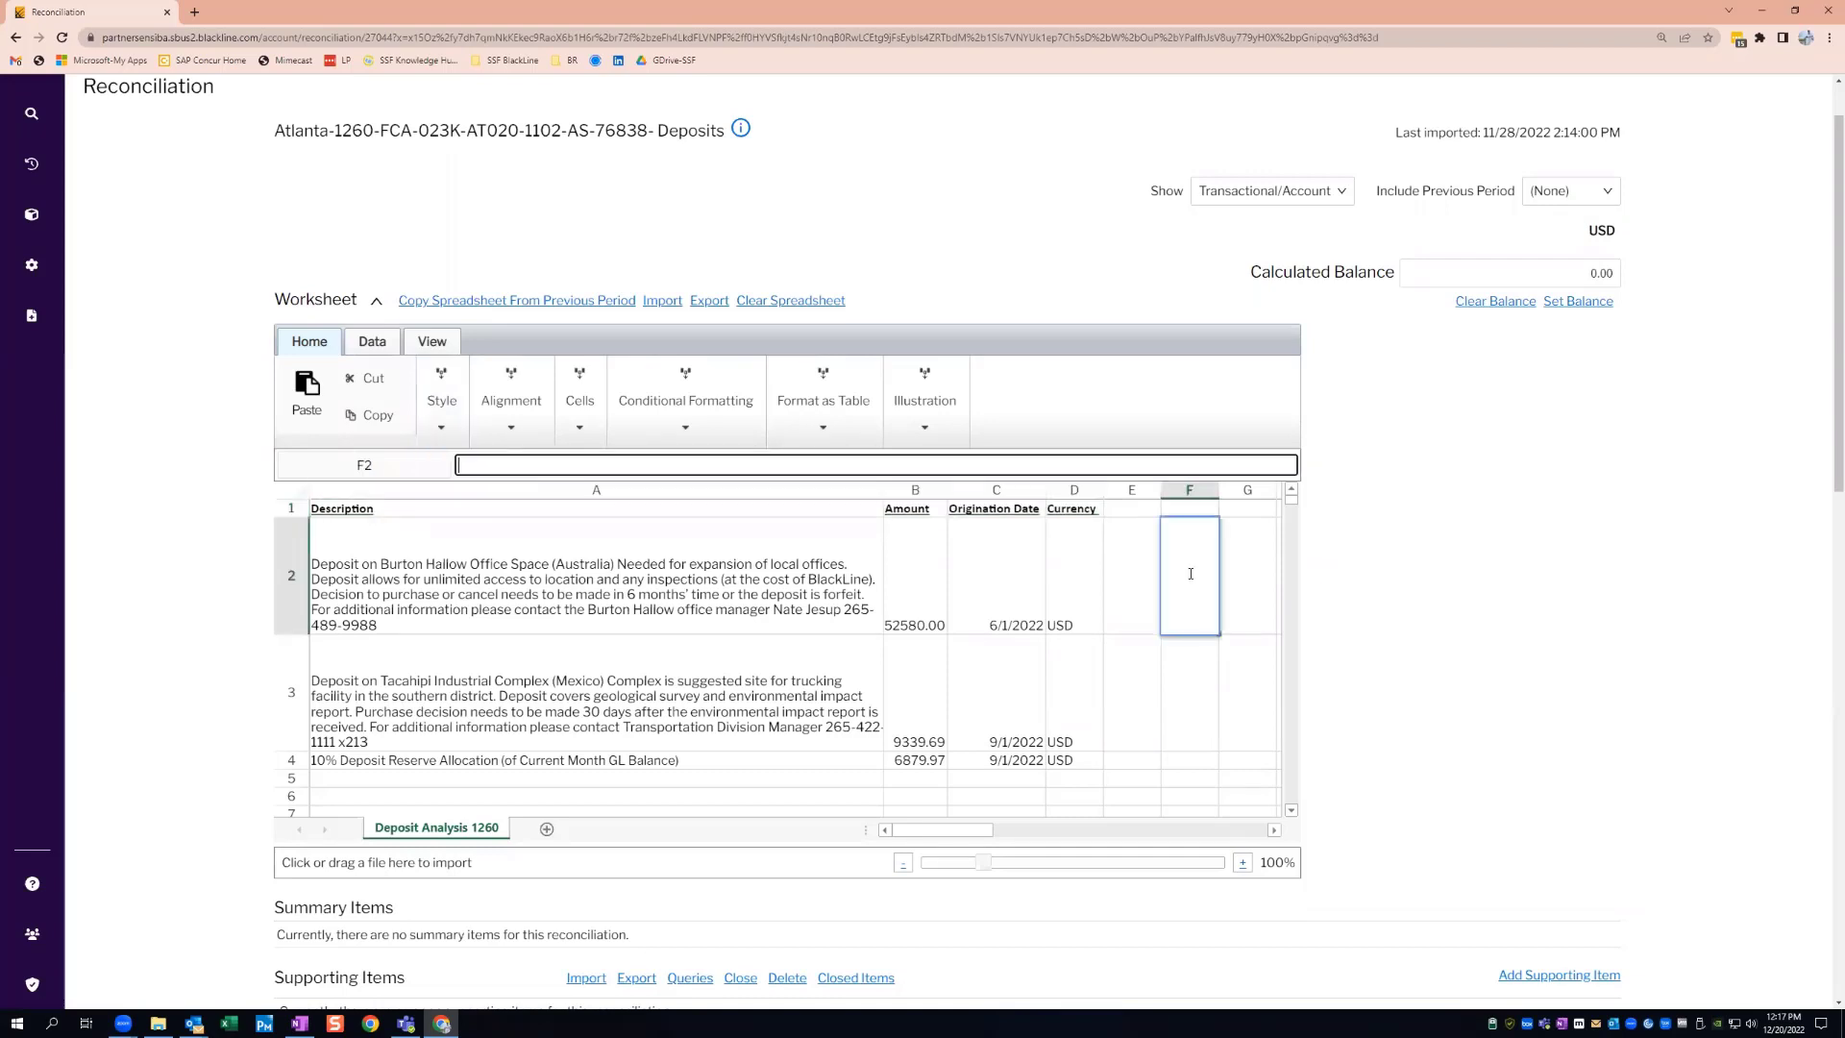
# Try to freeze the worksheet's header row with row 1 selected and check the result against the rows below.
pyautogui.click(287, 507)
pyautogui.click(431, 343)
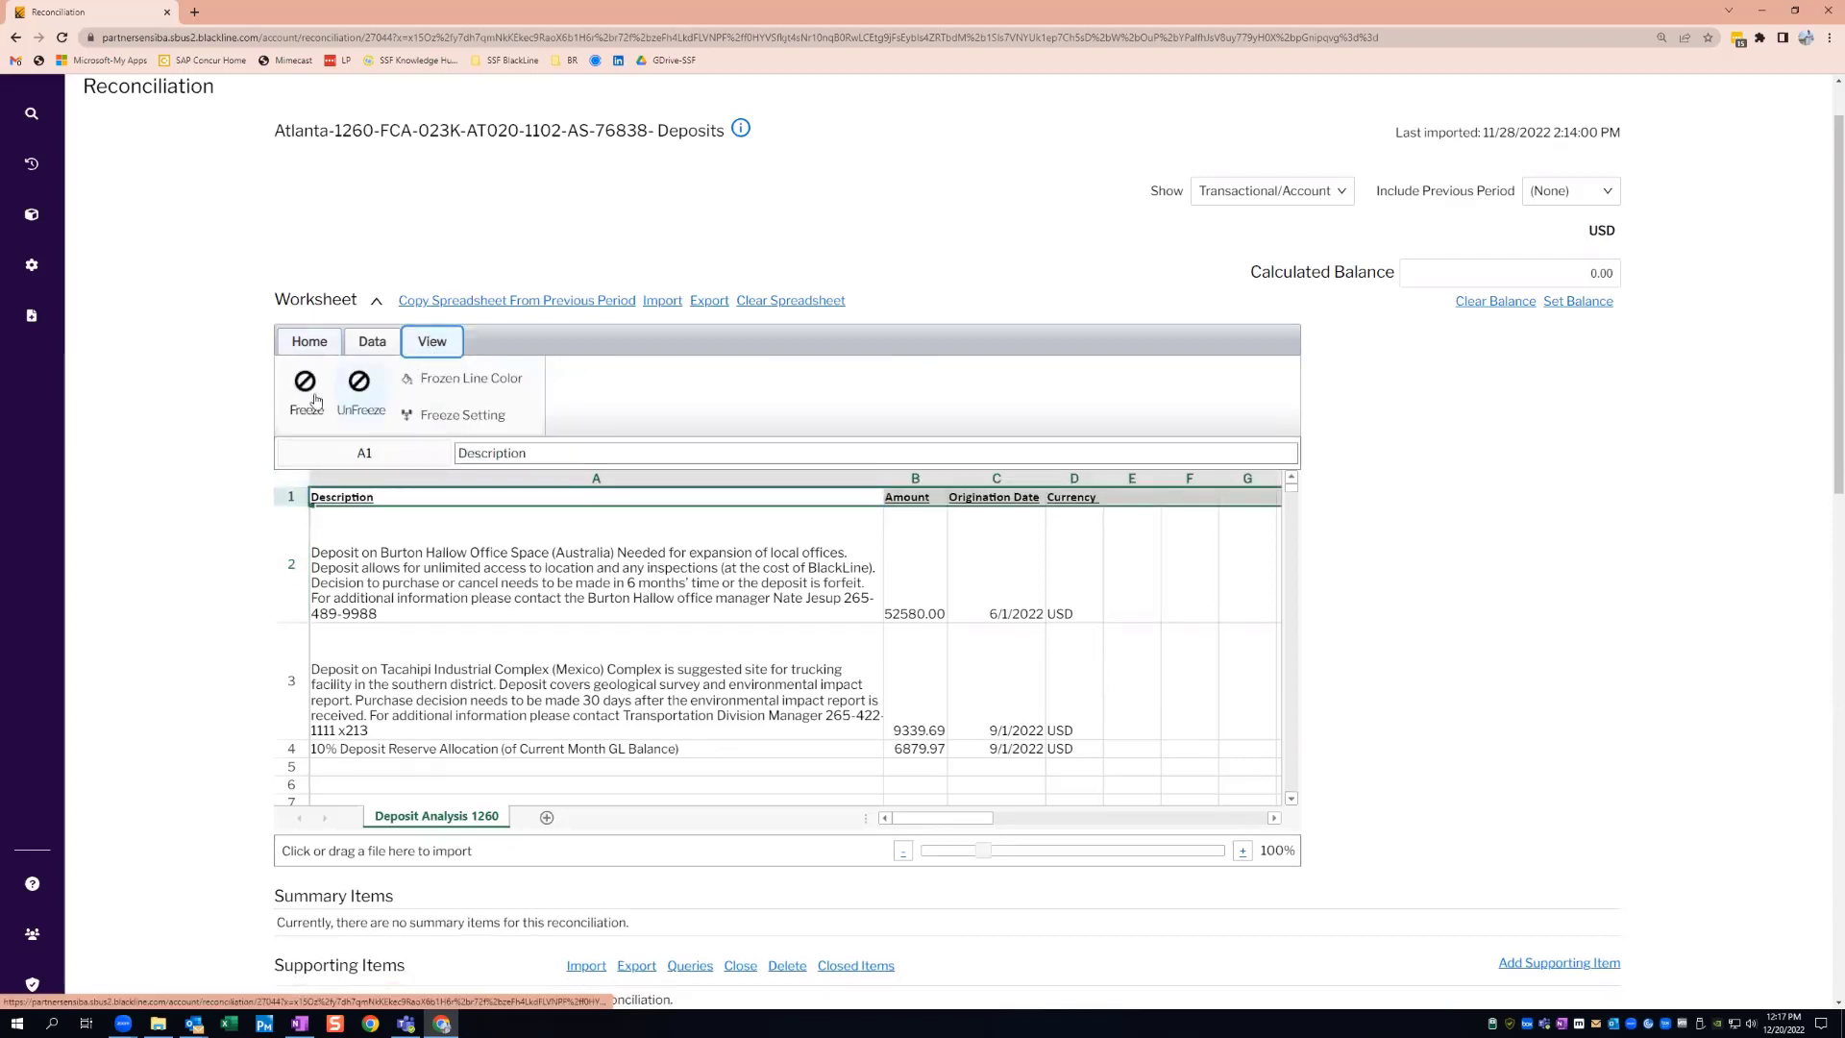
pyautogui.click(303, 394)
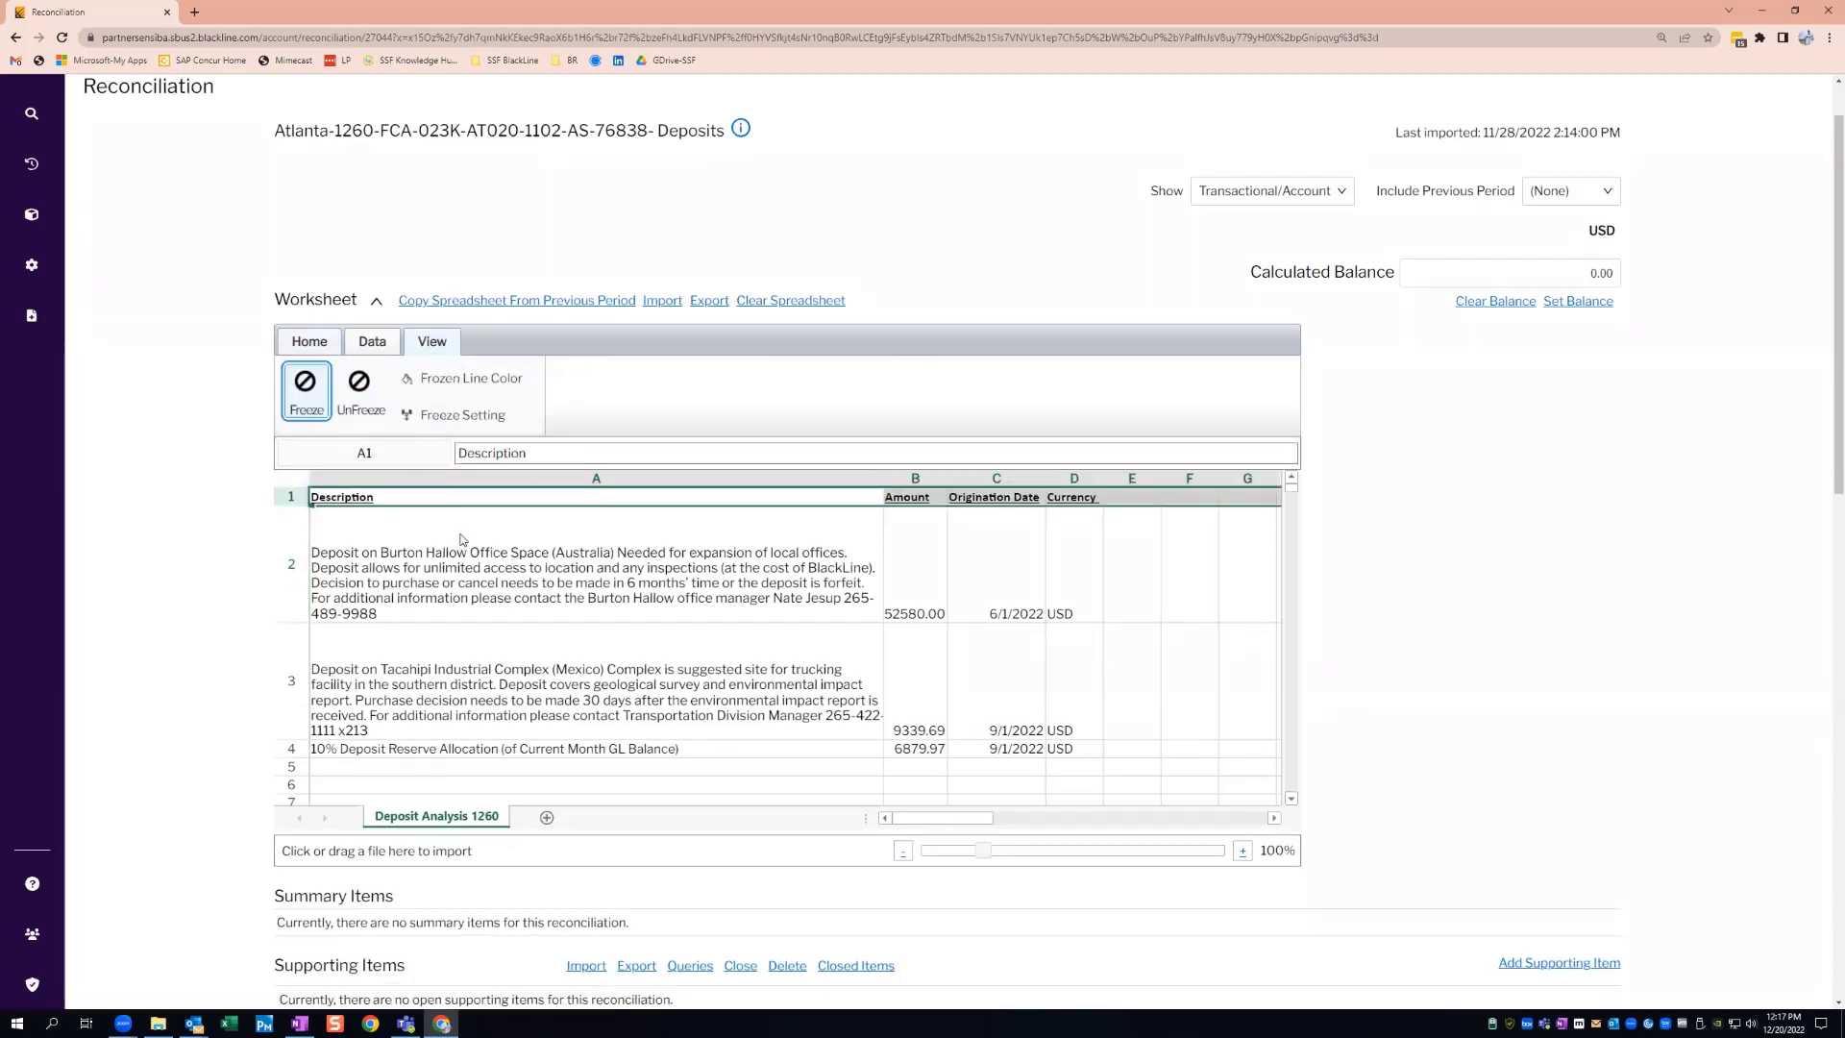
pyautogui.scroll(-1, 452, 533)
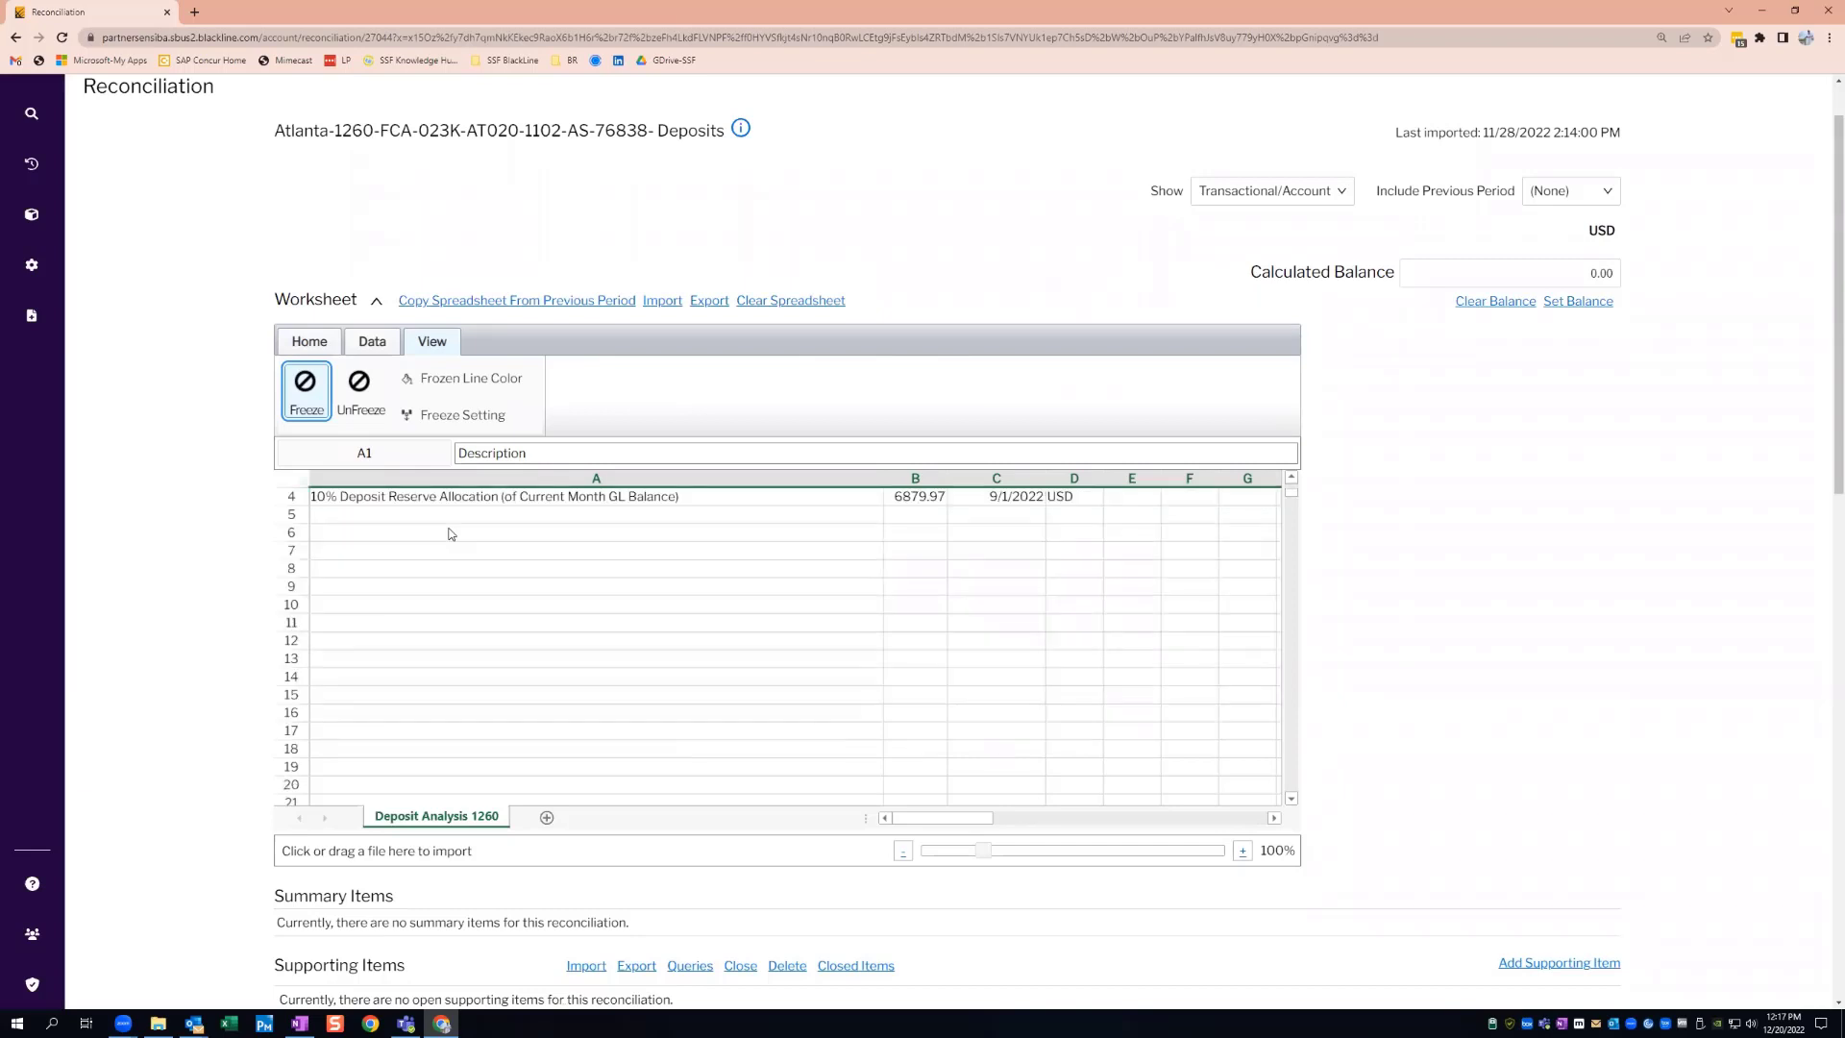
pyautogui.scroll(3, 286, 615)
# Freeze the worksheet at row 2 so the header row stays in view, and check it against the rows below.
pyautogui.click(286, 615)
pyautogui.click(305, 463)
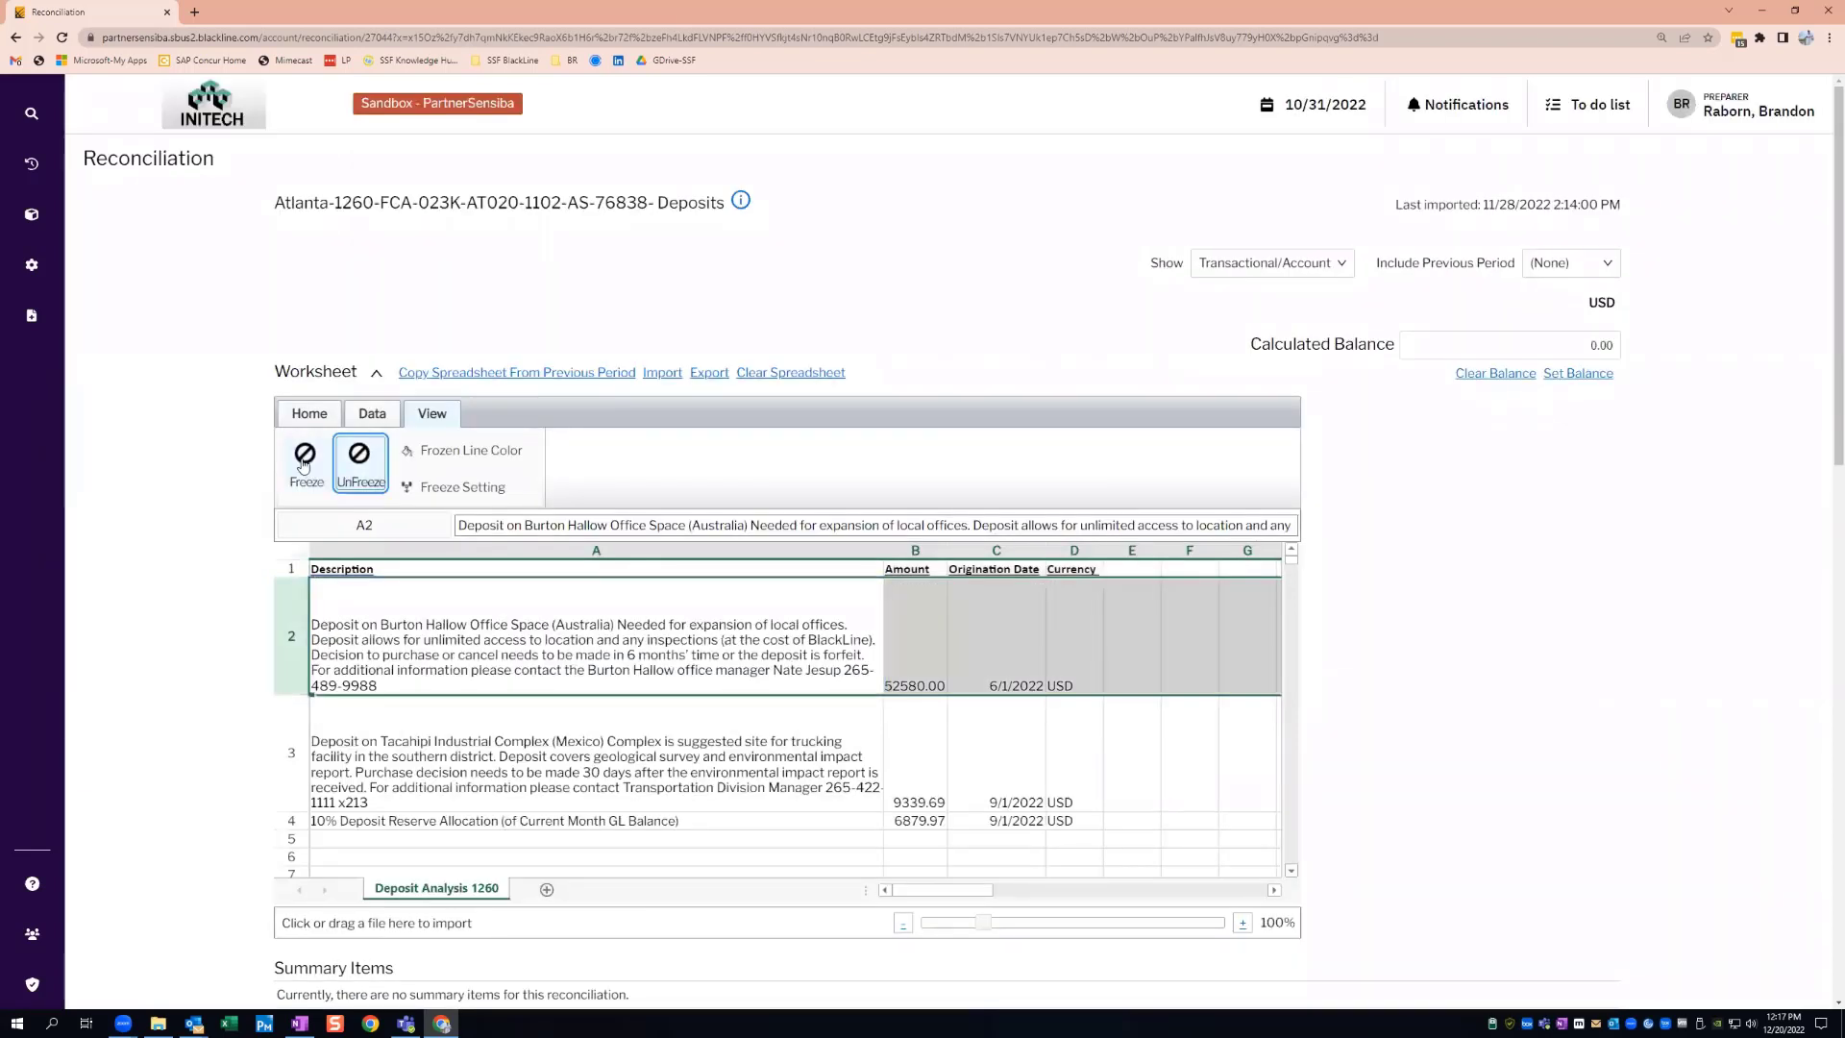
pyautogui.scroll(-3, 507, 648)
pyautogui.scroll(3, 508, 649)
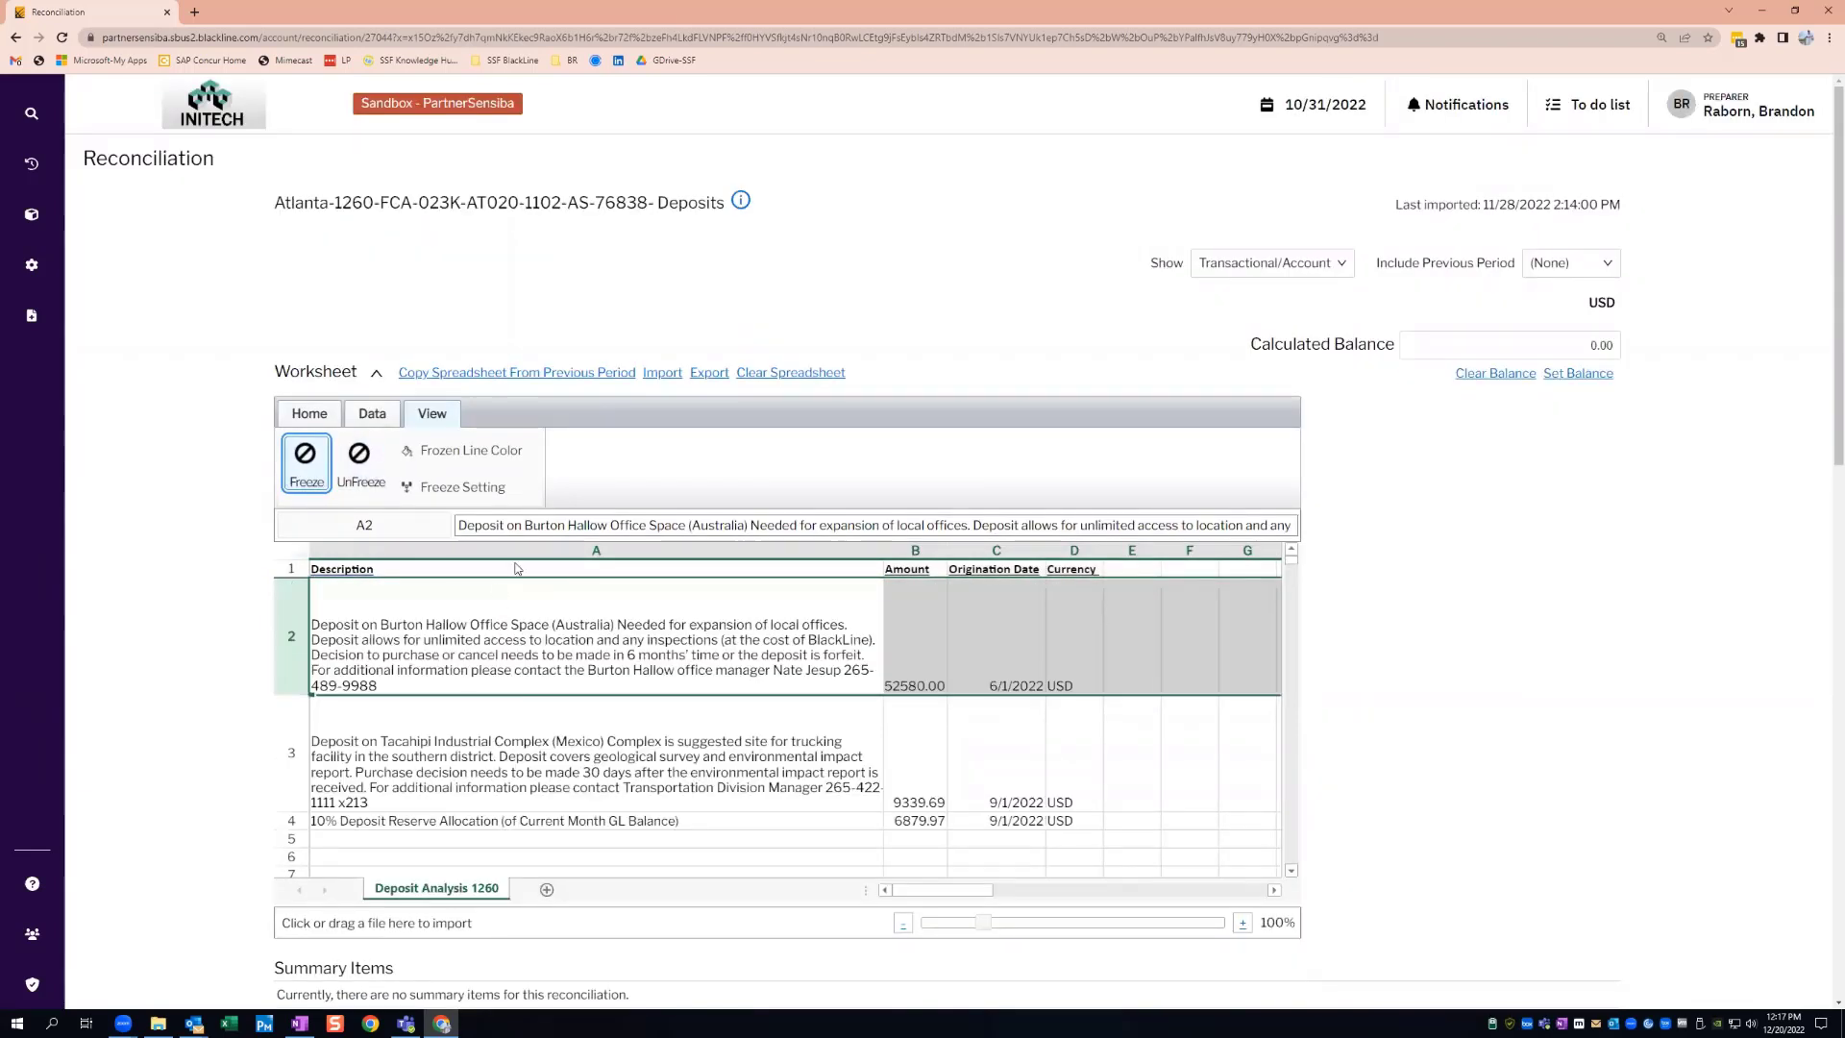
pyautogui.click(1208, 690)
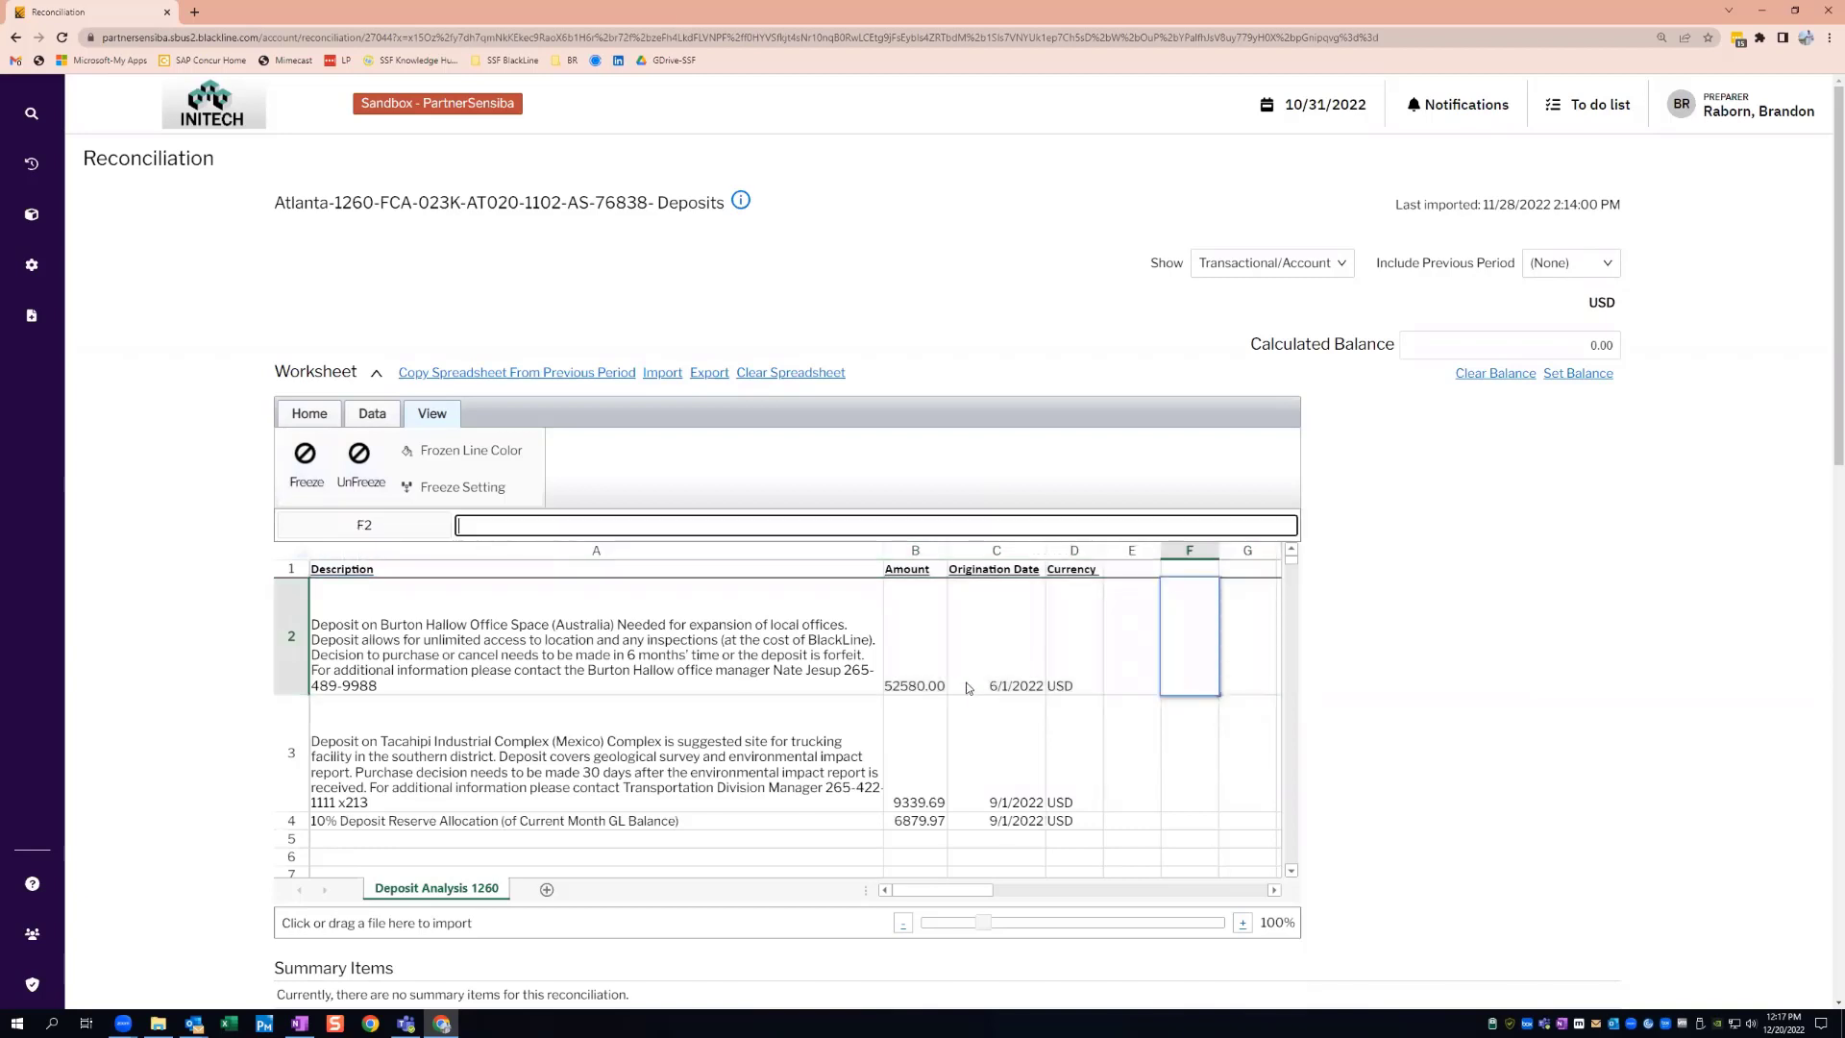
pyautogui.scroll(-3, 1220, 734)
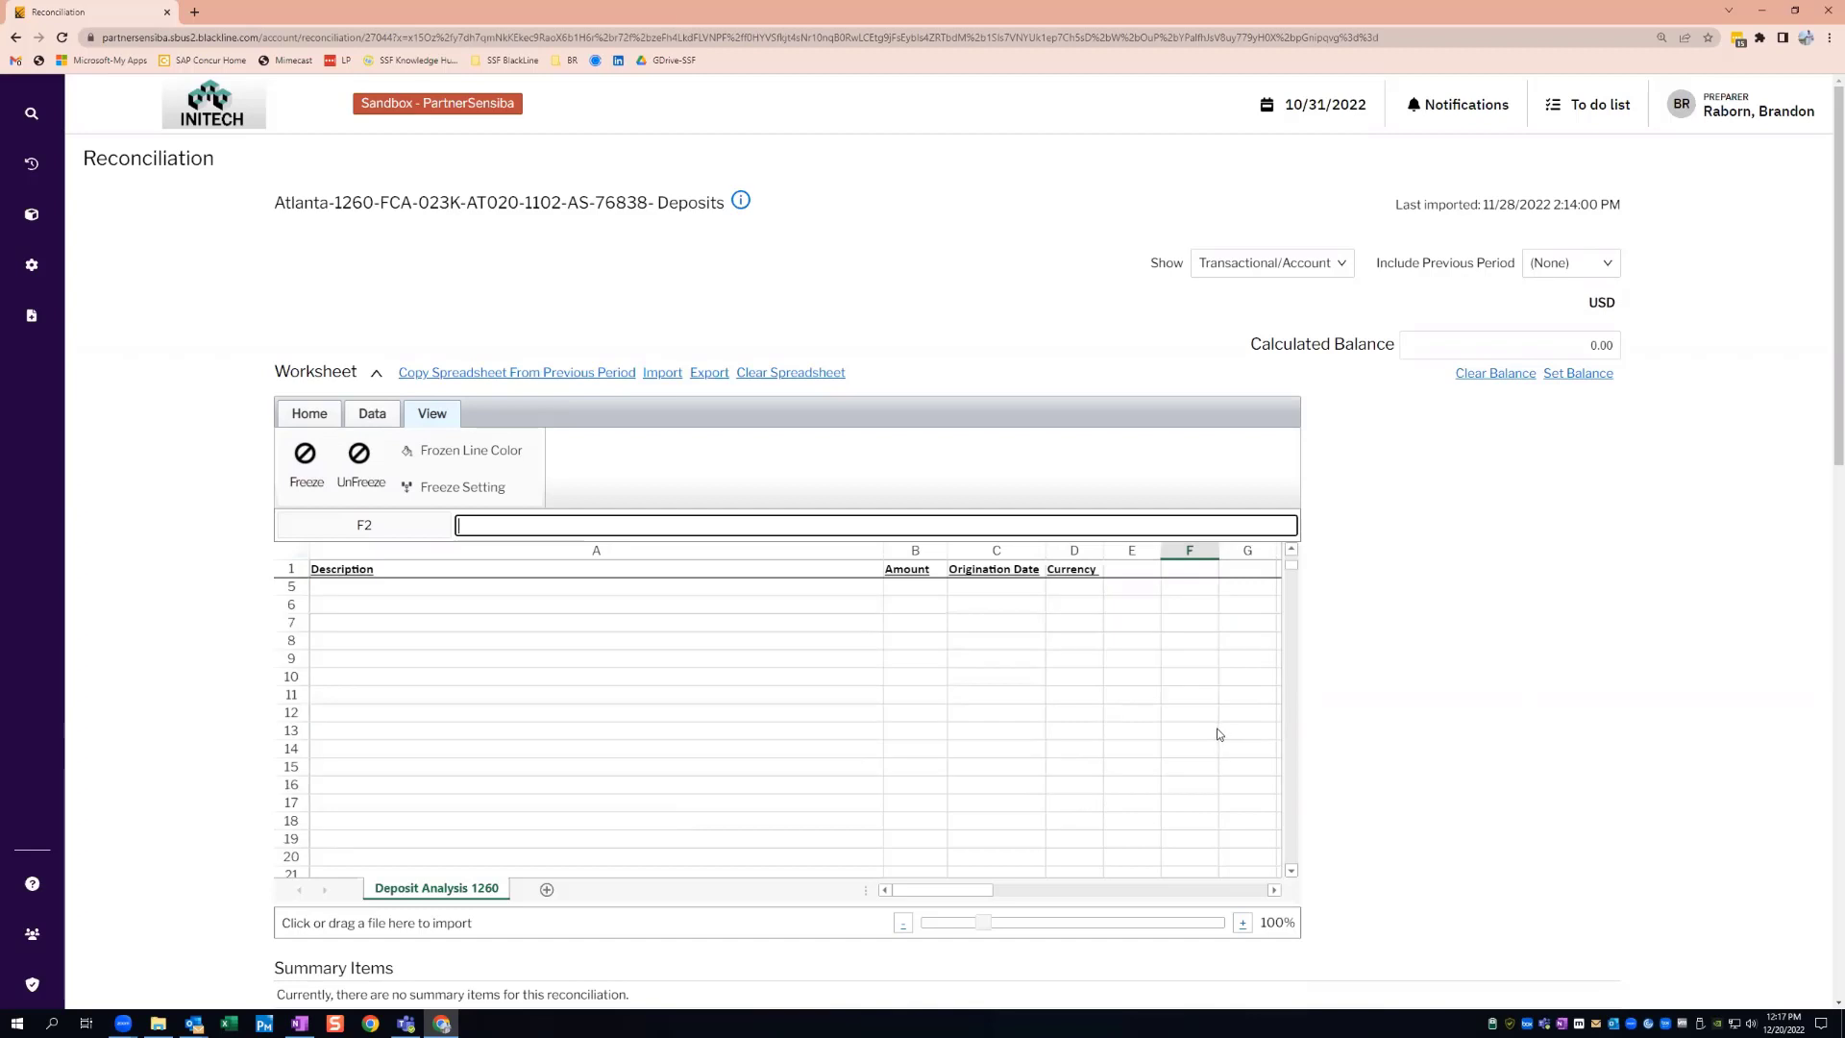
pyautogui.scroll(3, 1249, 807)
pyautogui.scroll(-1, 907, 718)
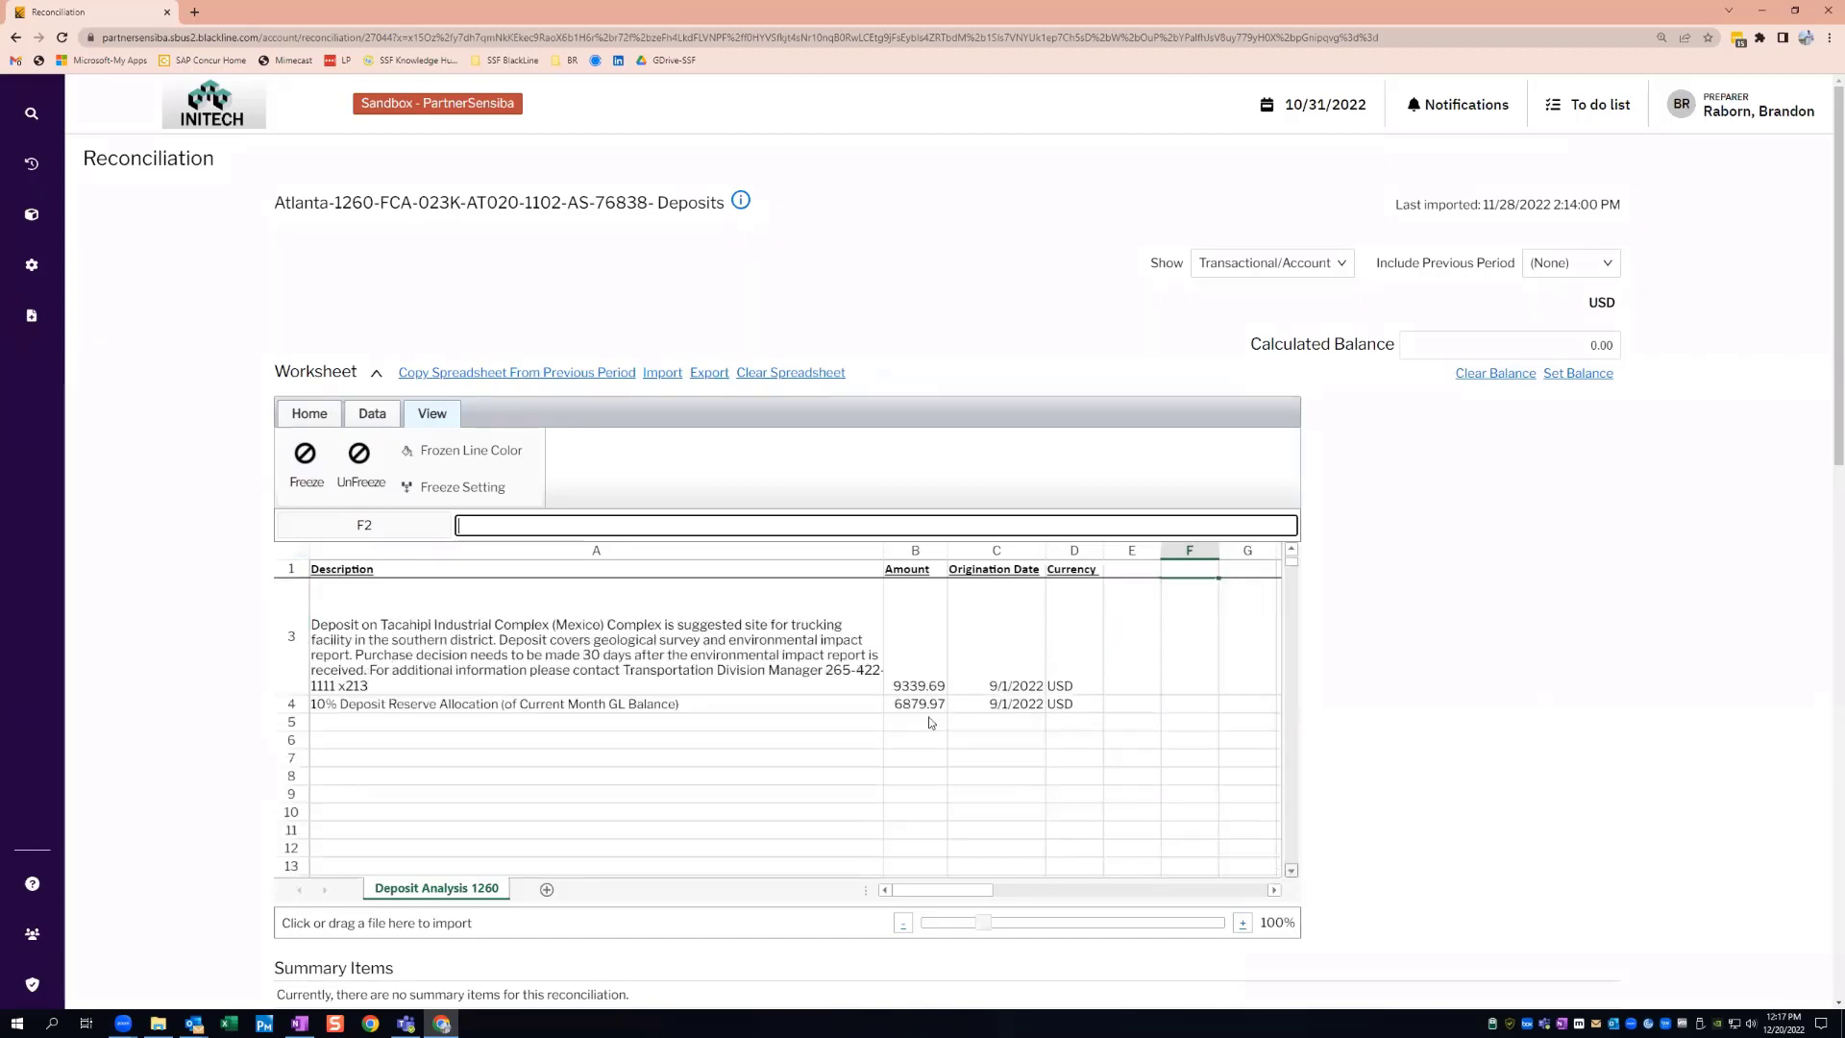
# Inspect the unrounded amount of the 10% Deposit Reserve Allocation in B4, leaving it unedited.
pyautogui.click(889, 726)
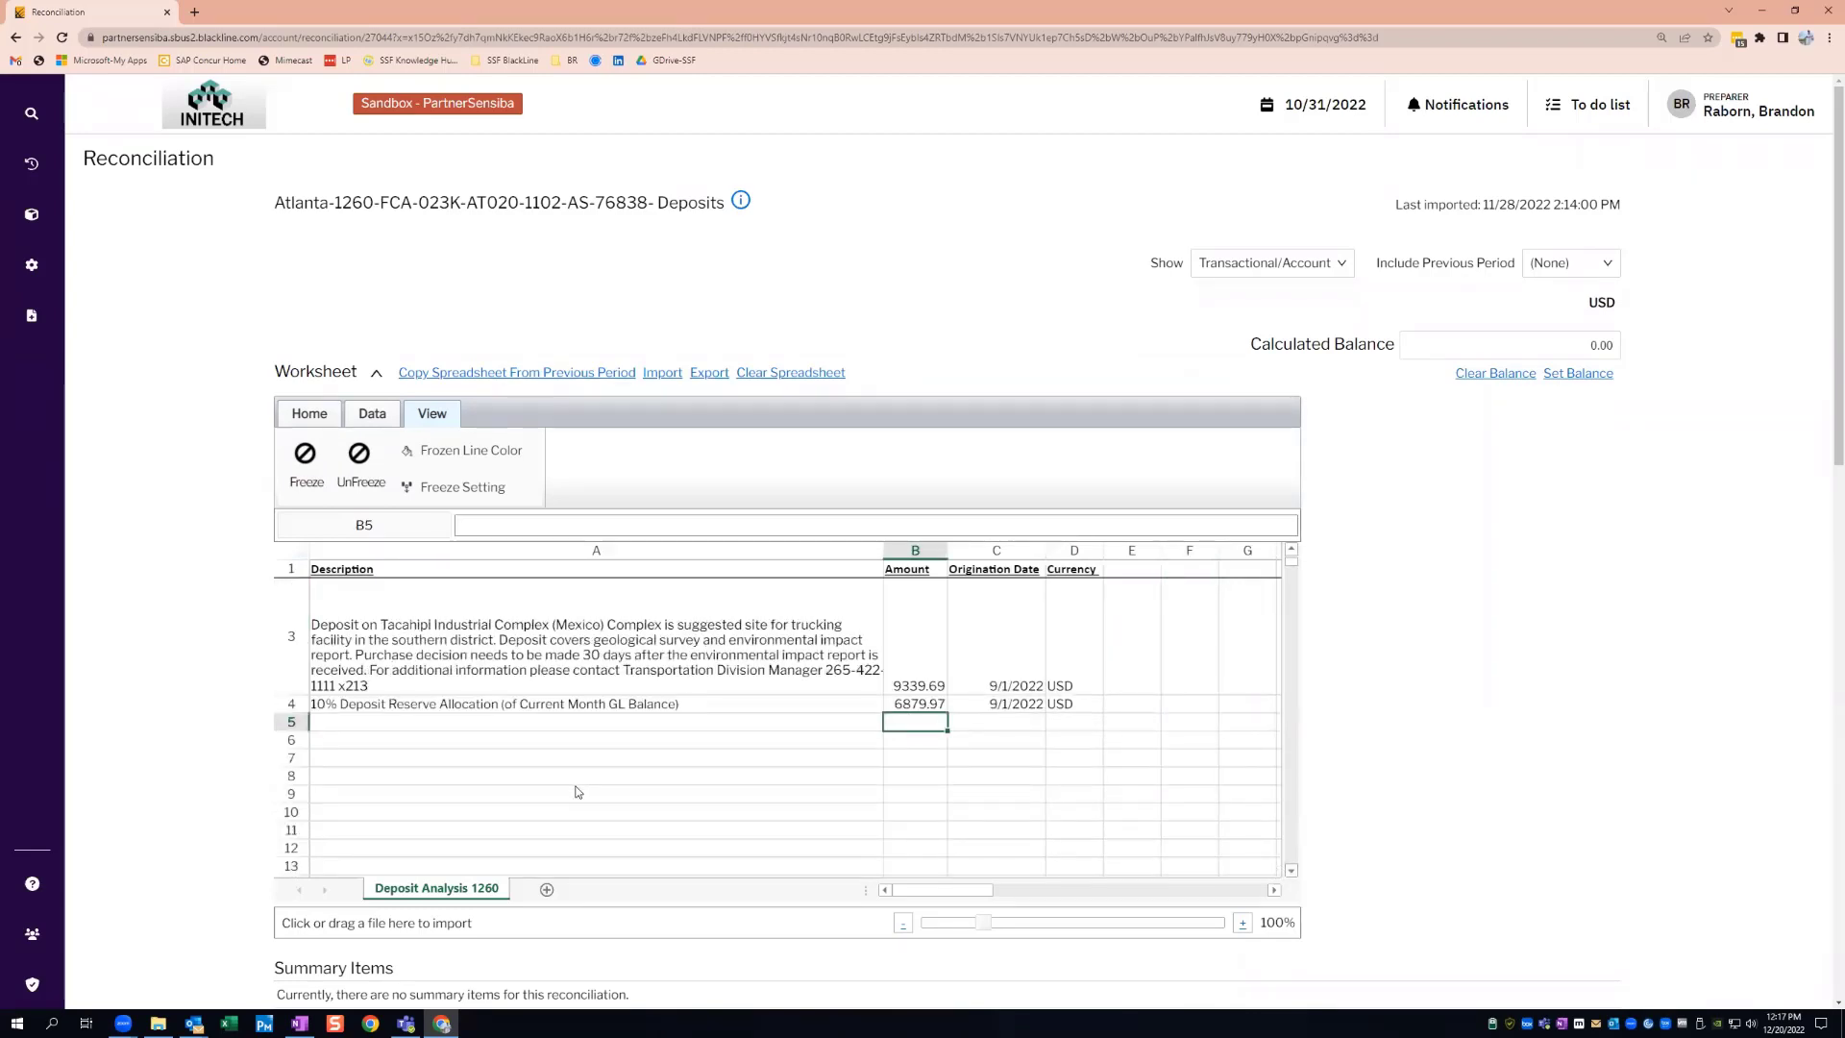
pyautogui.doubleClick(915, 701)
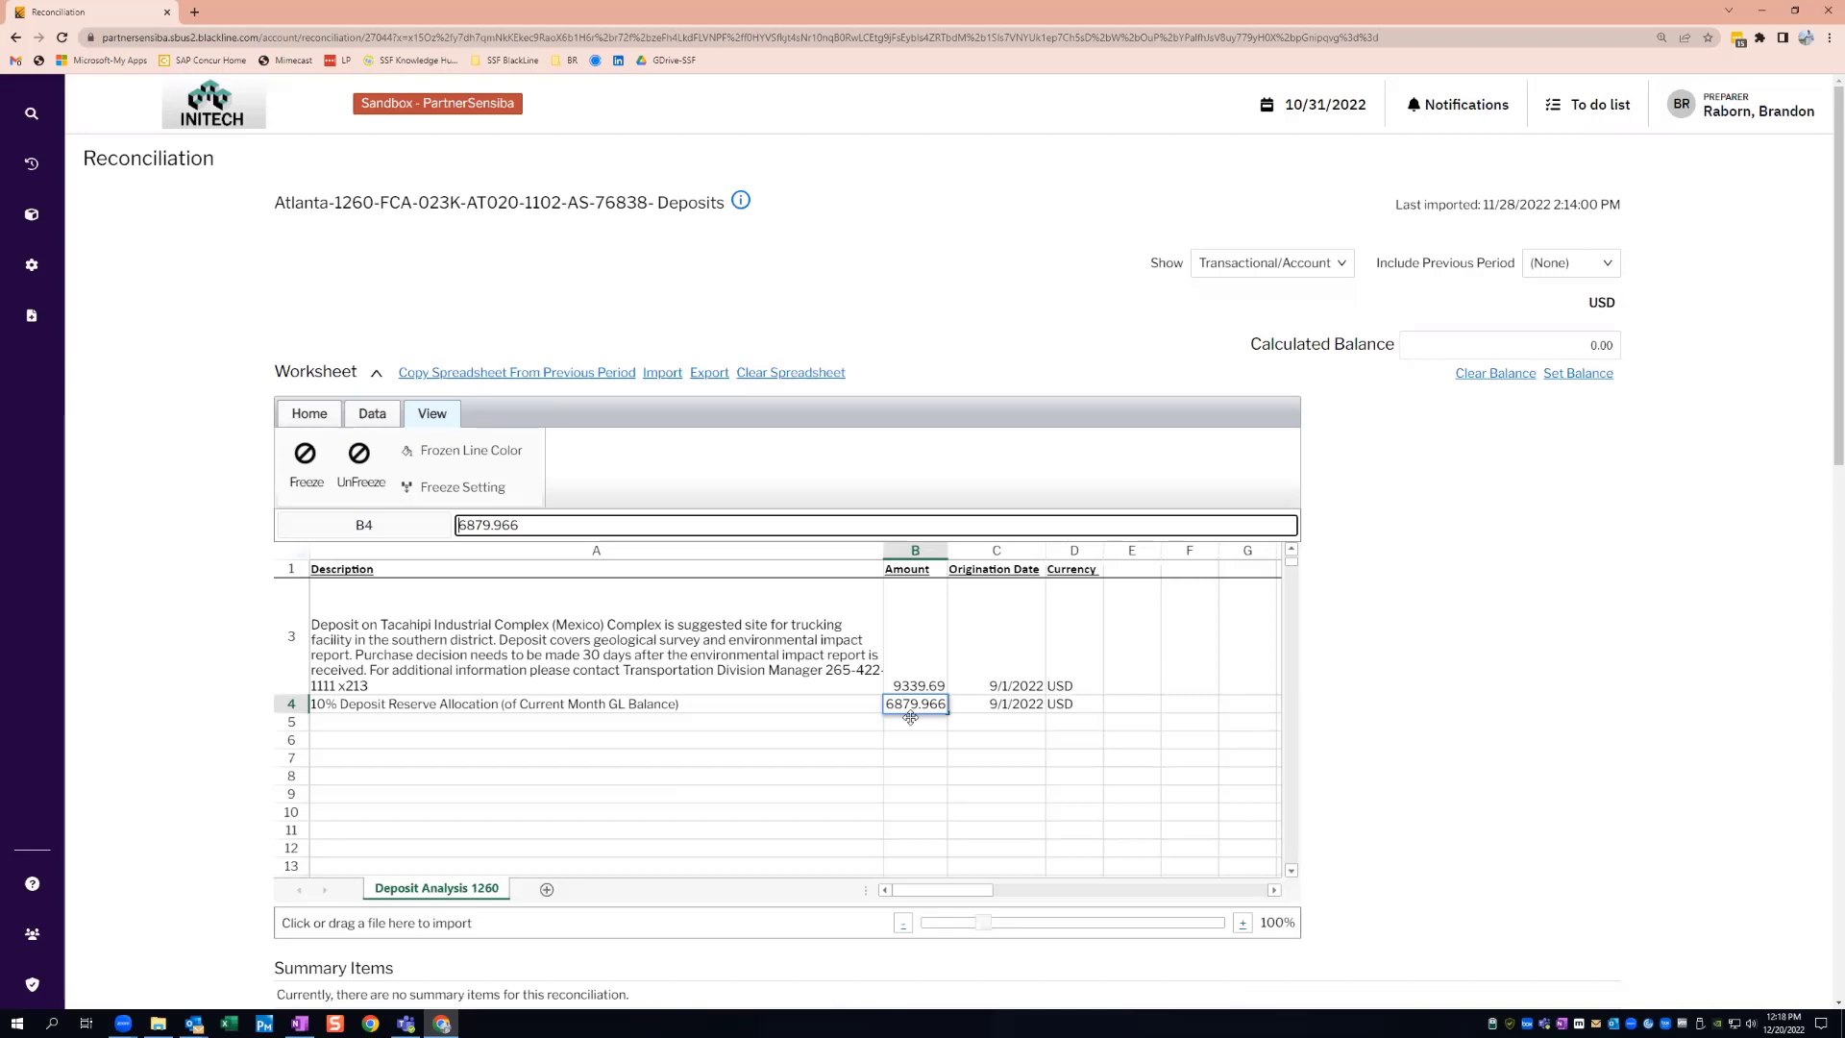
pyautogui.press('Escape')
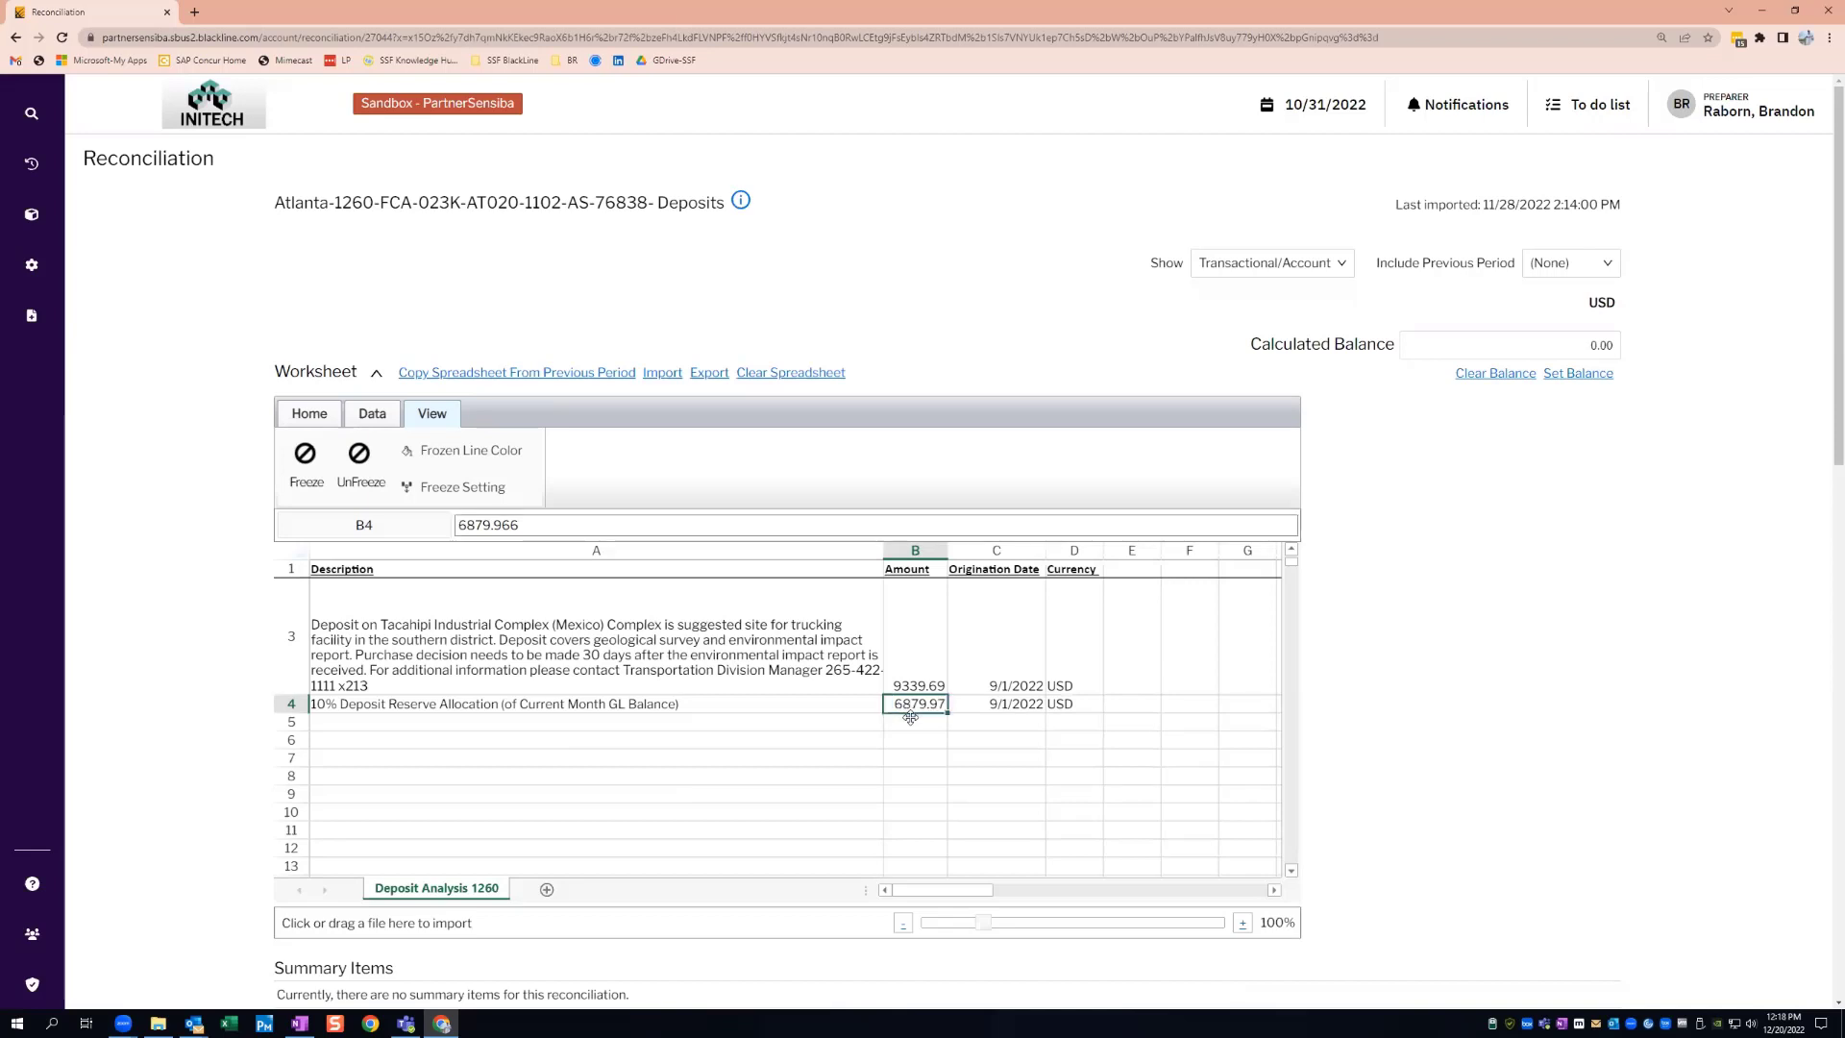
# Total the deposit amounts in B5 with the formula =SUM(B2:B4) and check its range.
pyautogui.click(908, 722)
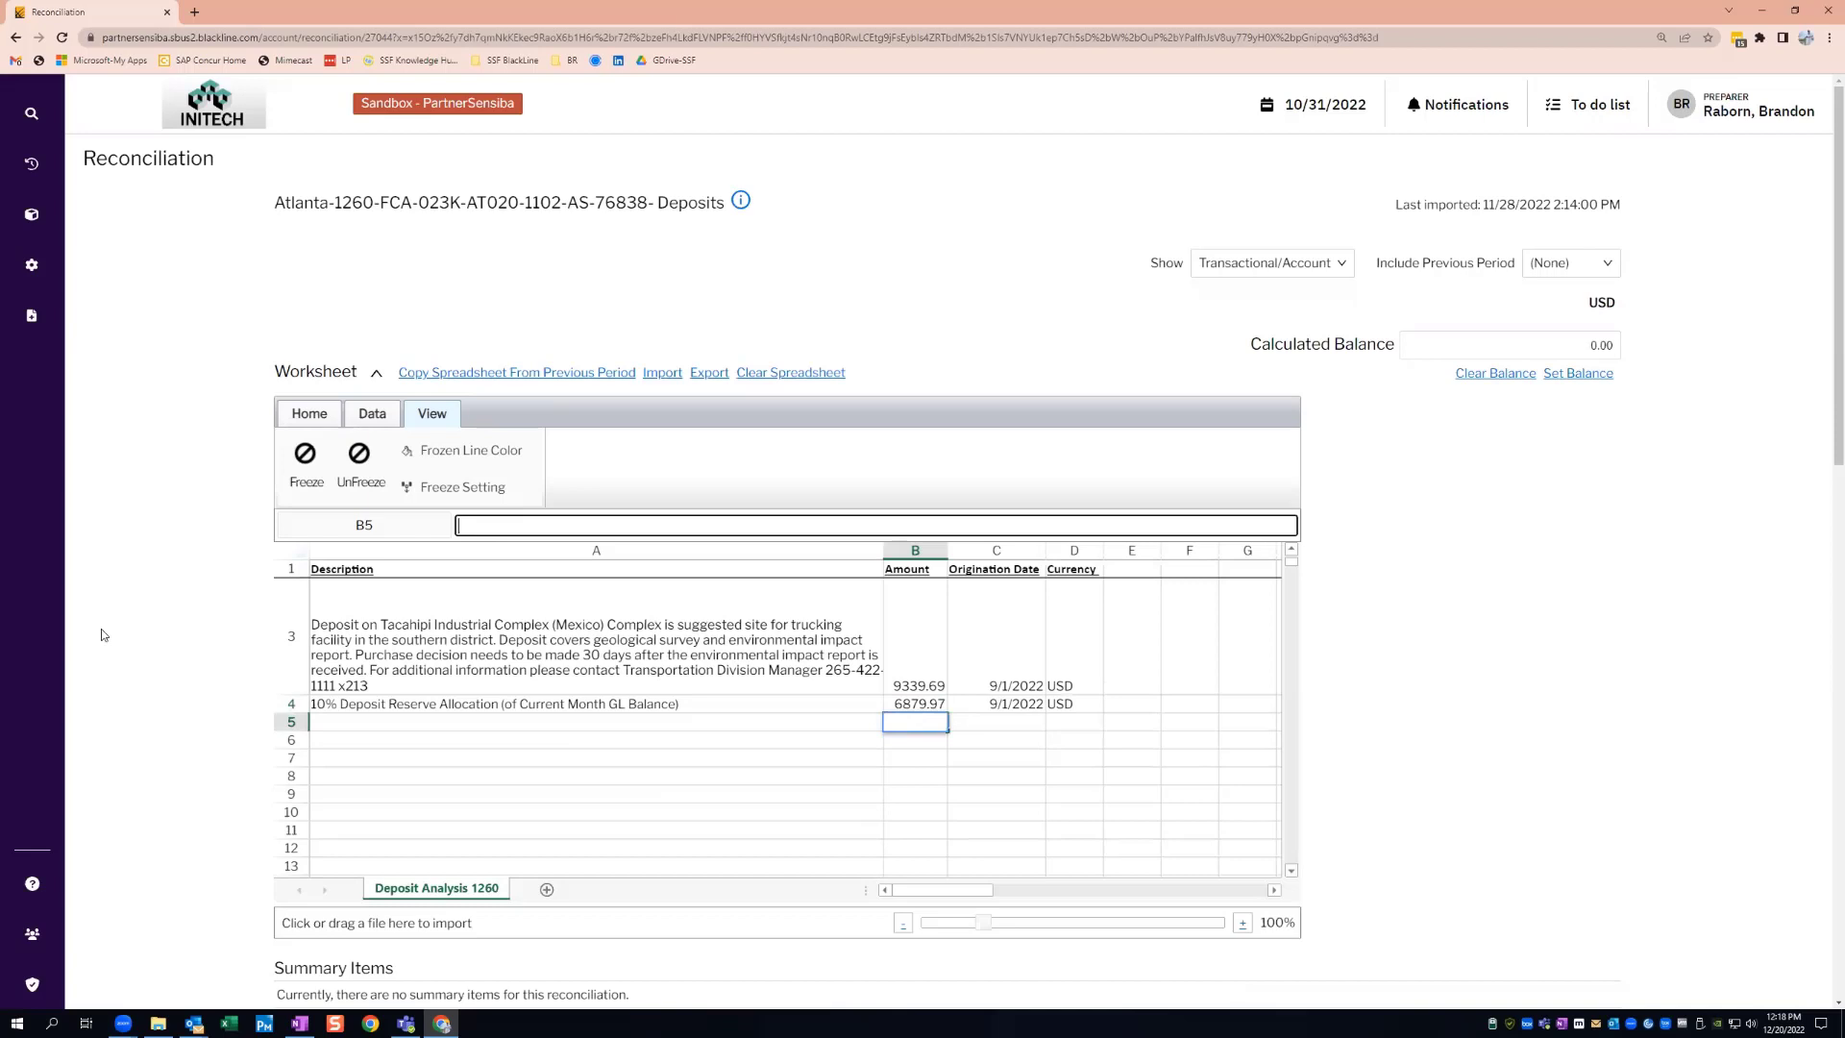
pyautogui.write('=sum')
pyautogui.press('Tab')
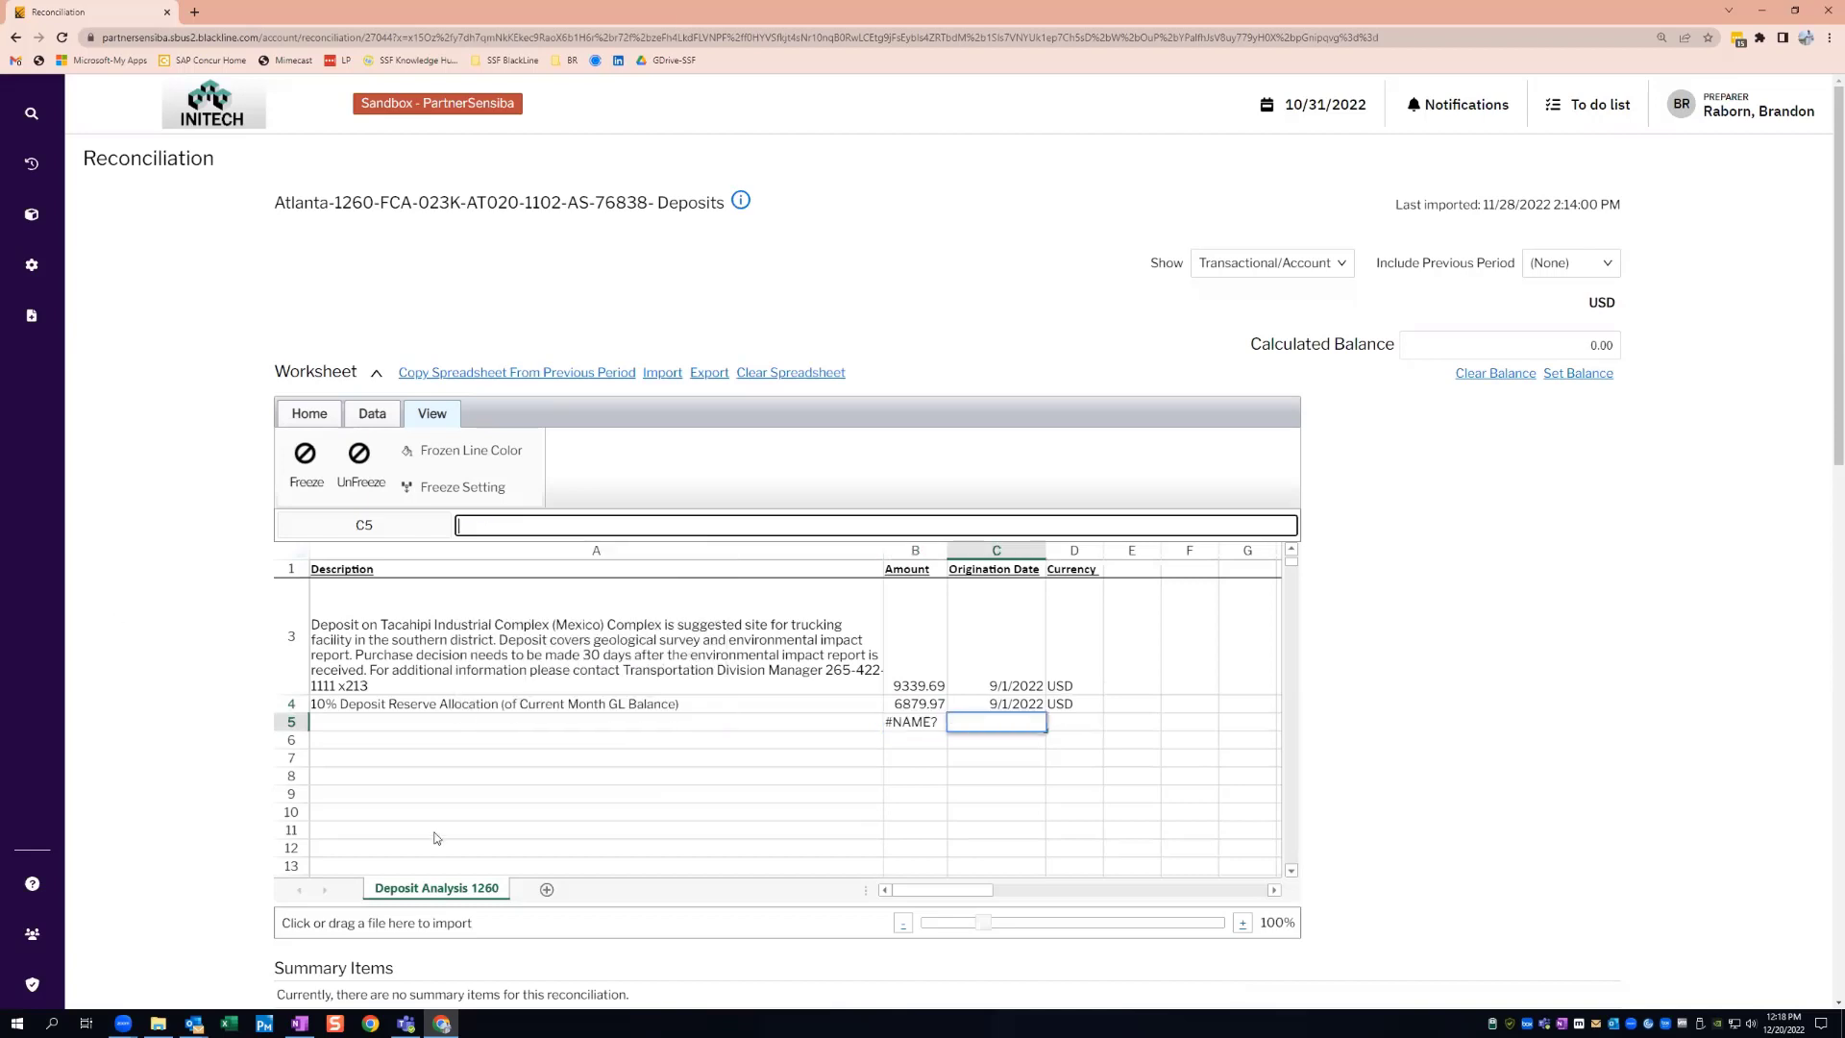
pyautogui.doubleClick(915, 720)
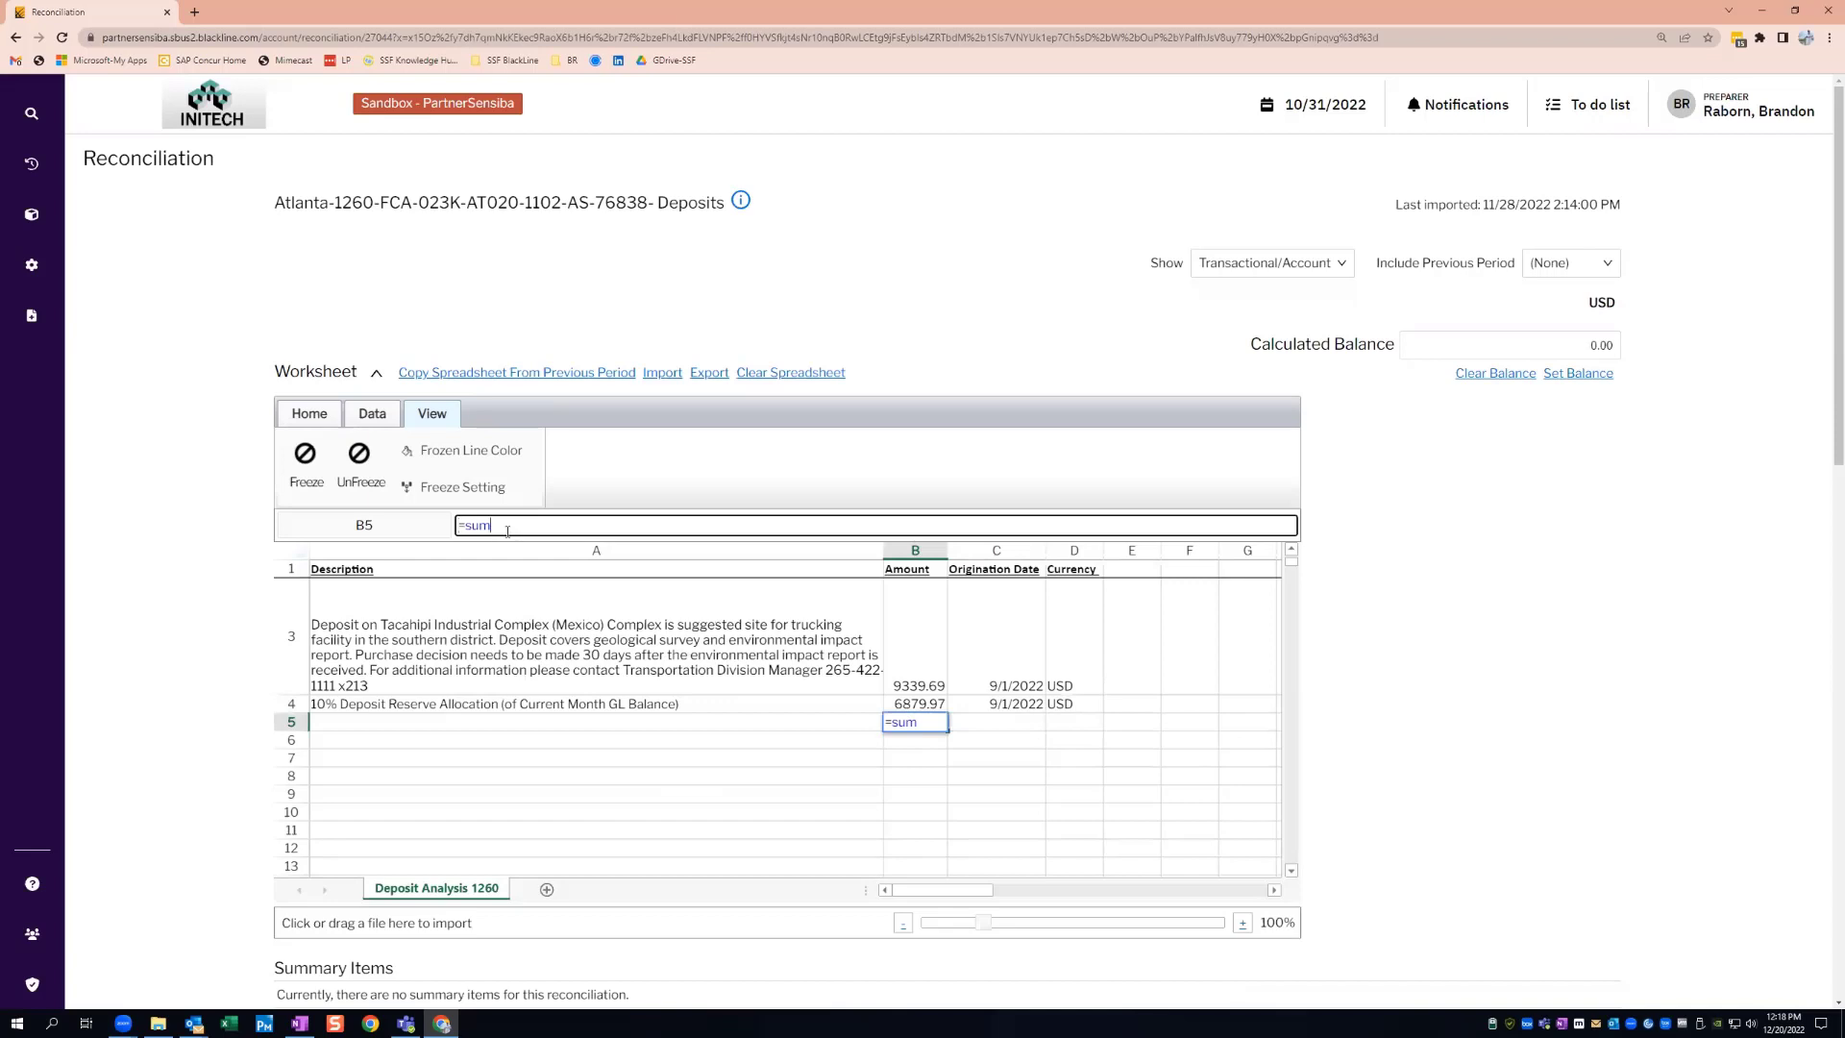
pyautogui.write('(')
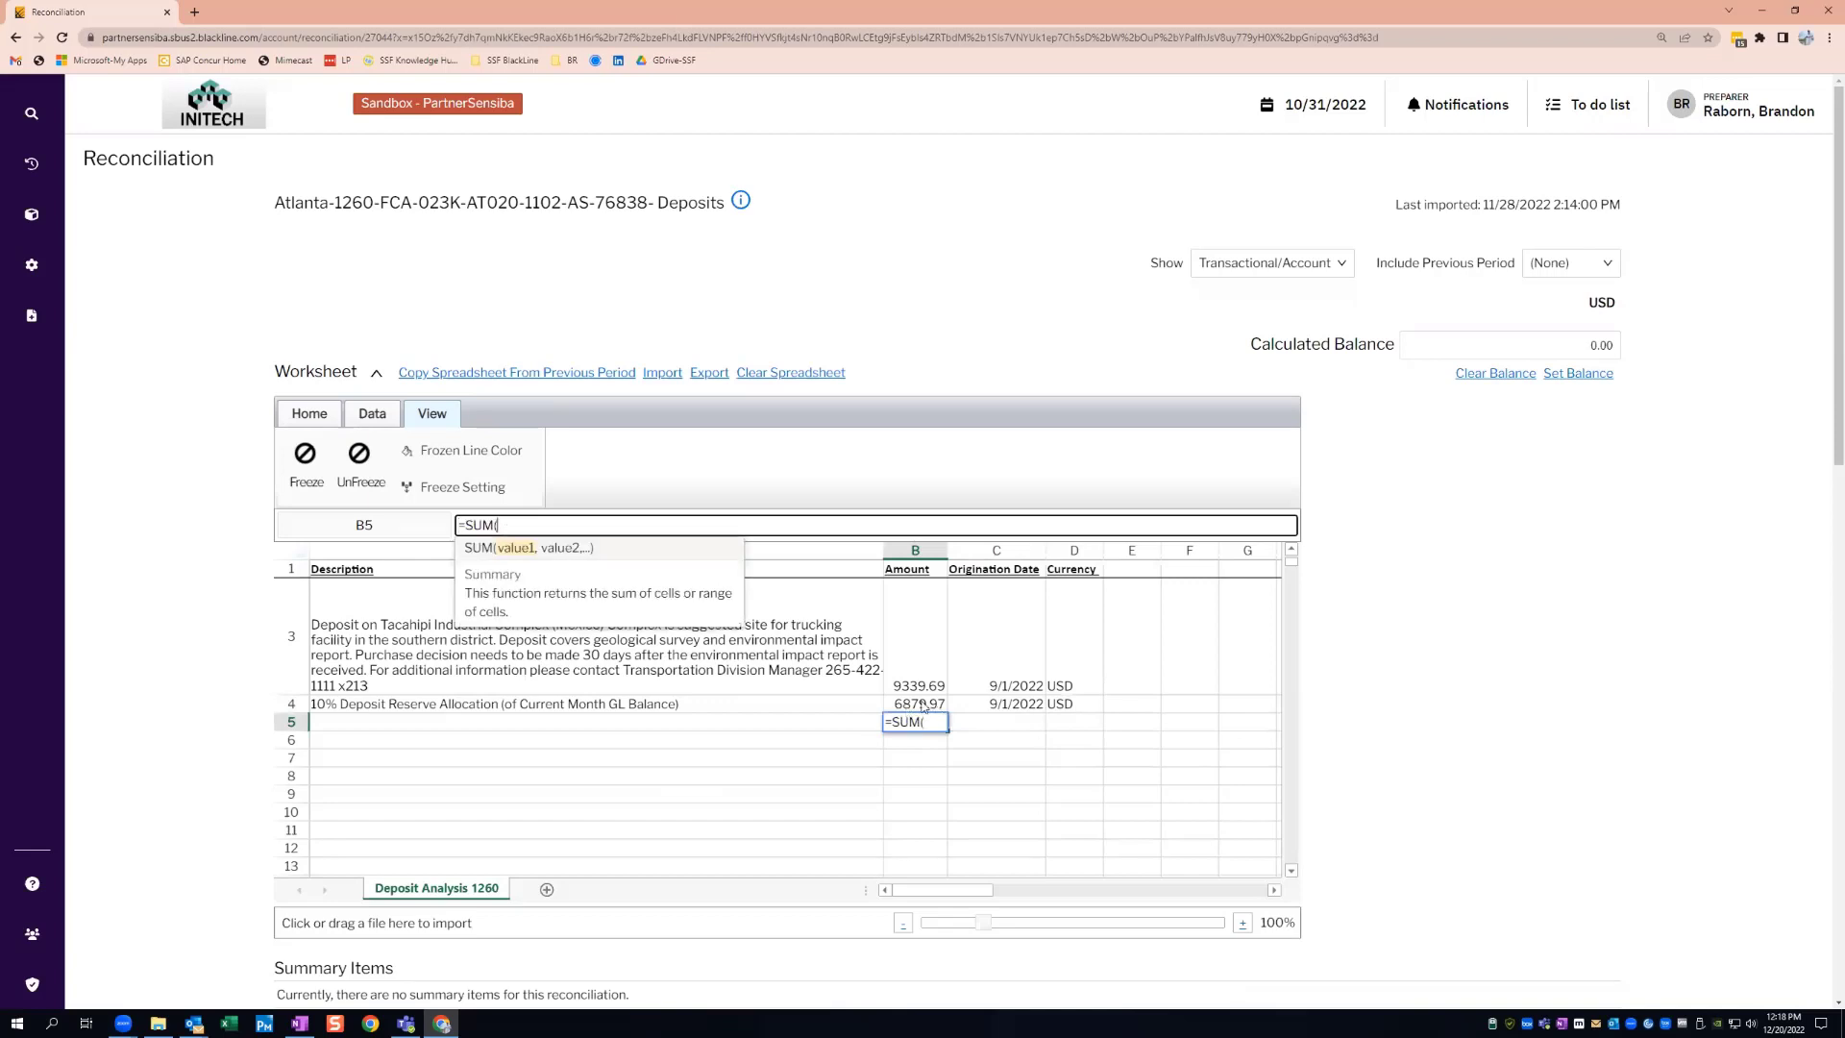
pyautogui.moveTo(906, 709); pyautogui.dragTo(912, 634)
pyautogui.moveTo(929, 470); pyautogui.dragTo(917, 646)
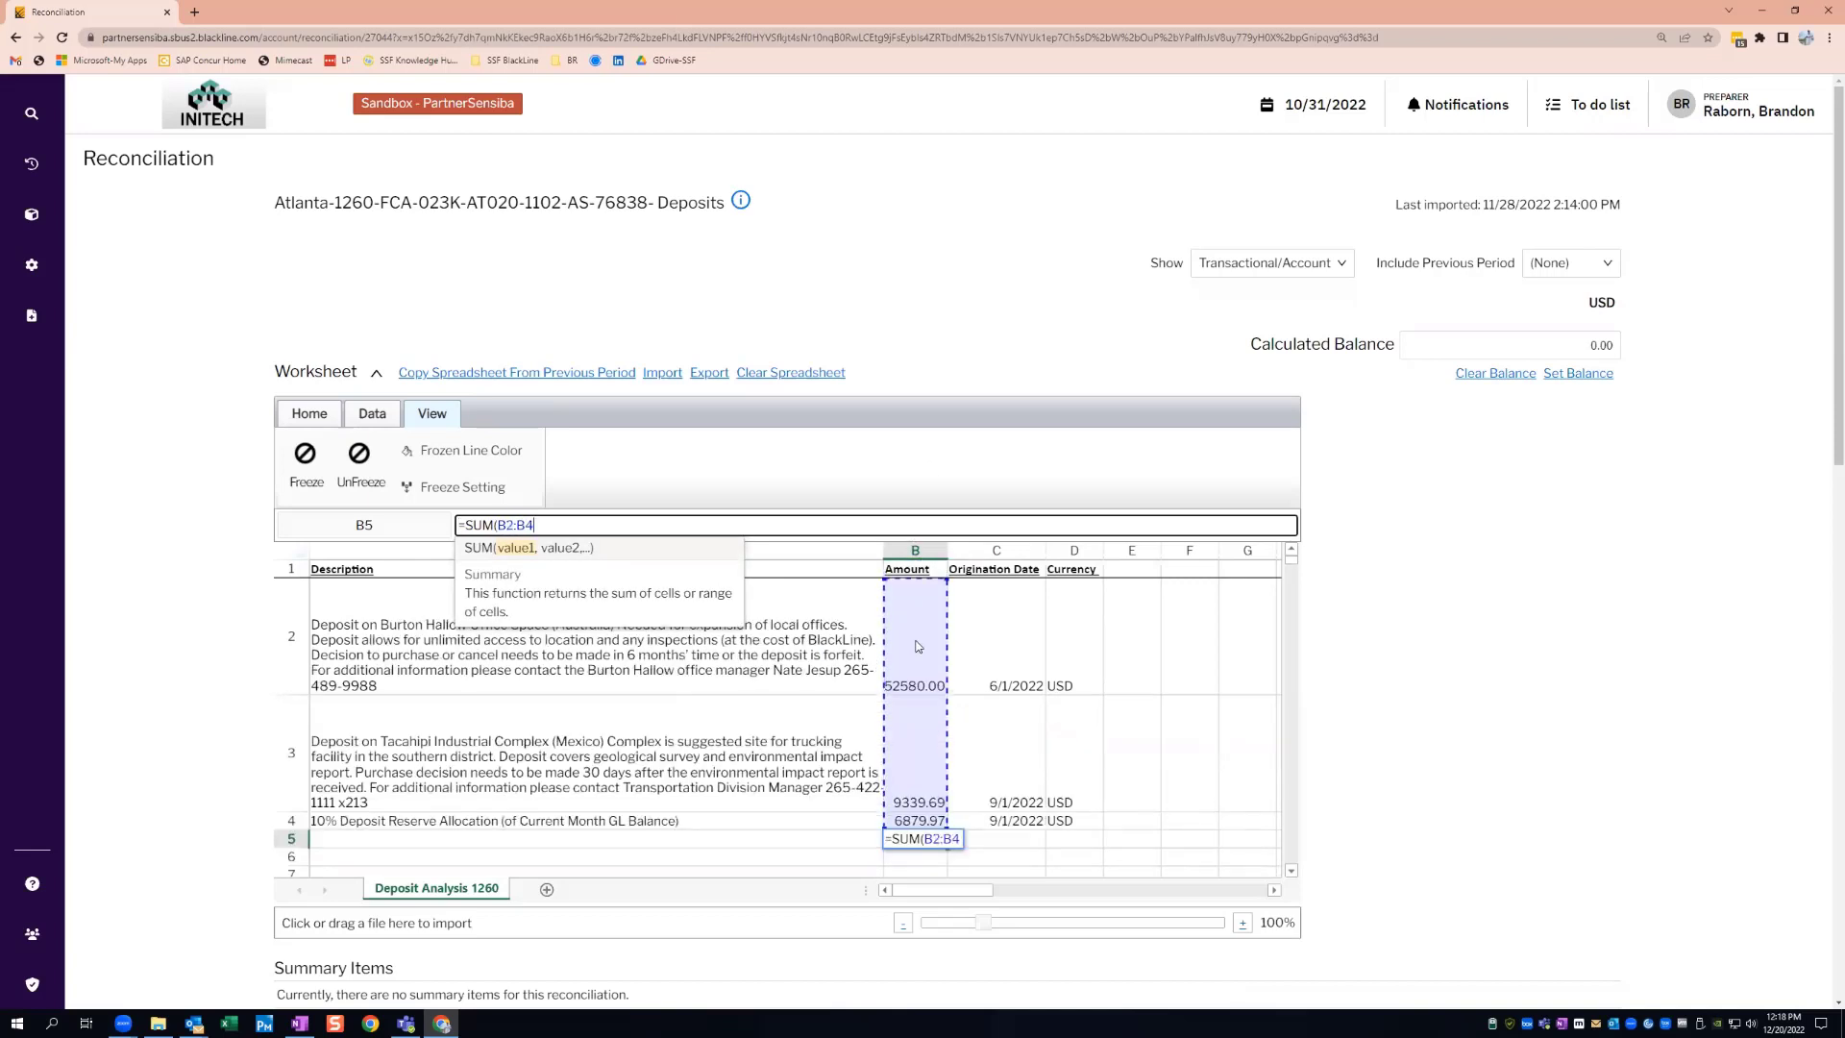
pyautogui.press('Return')
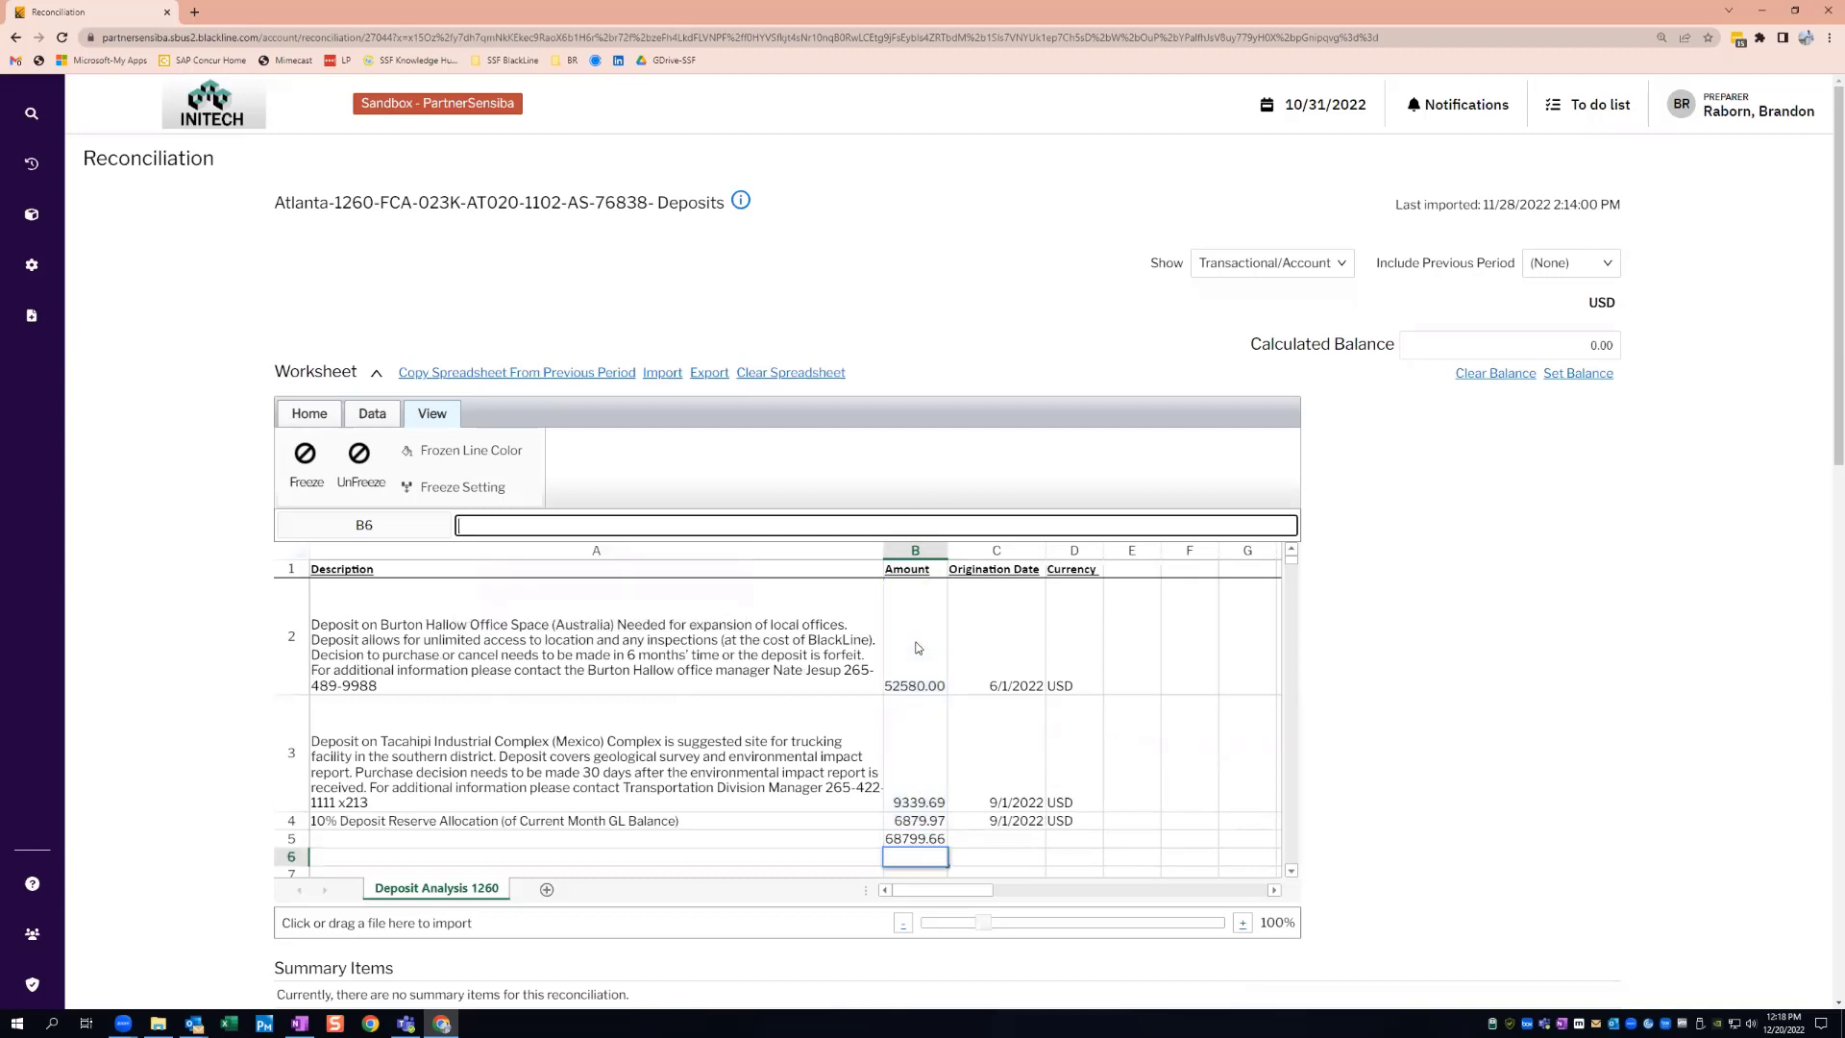
pyautogui.doubleClick(920, 838)
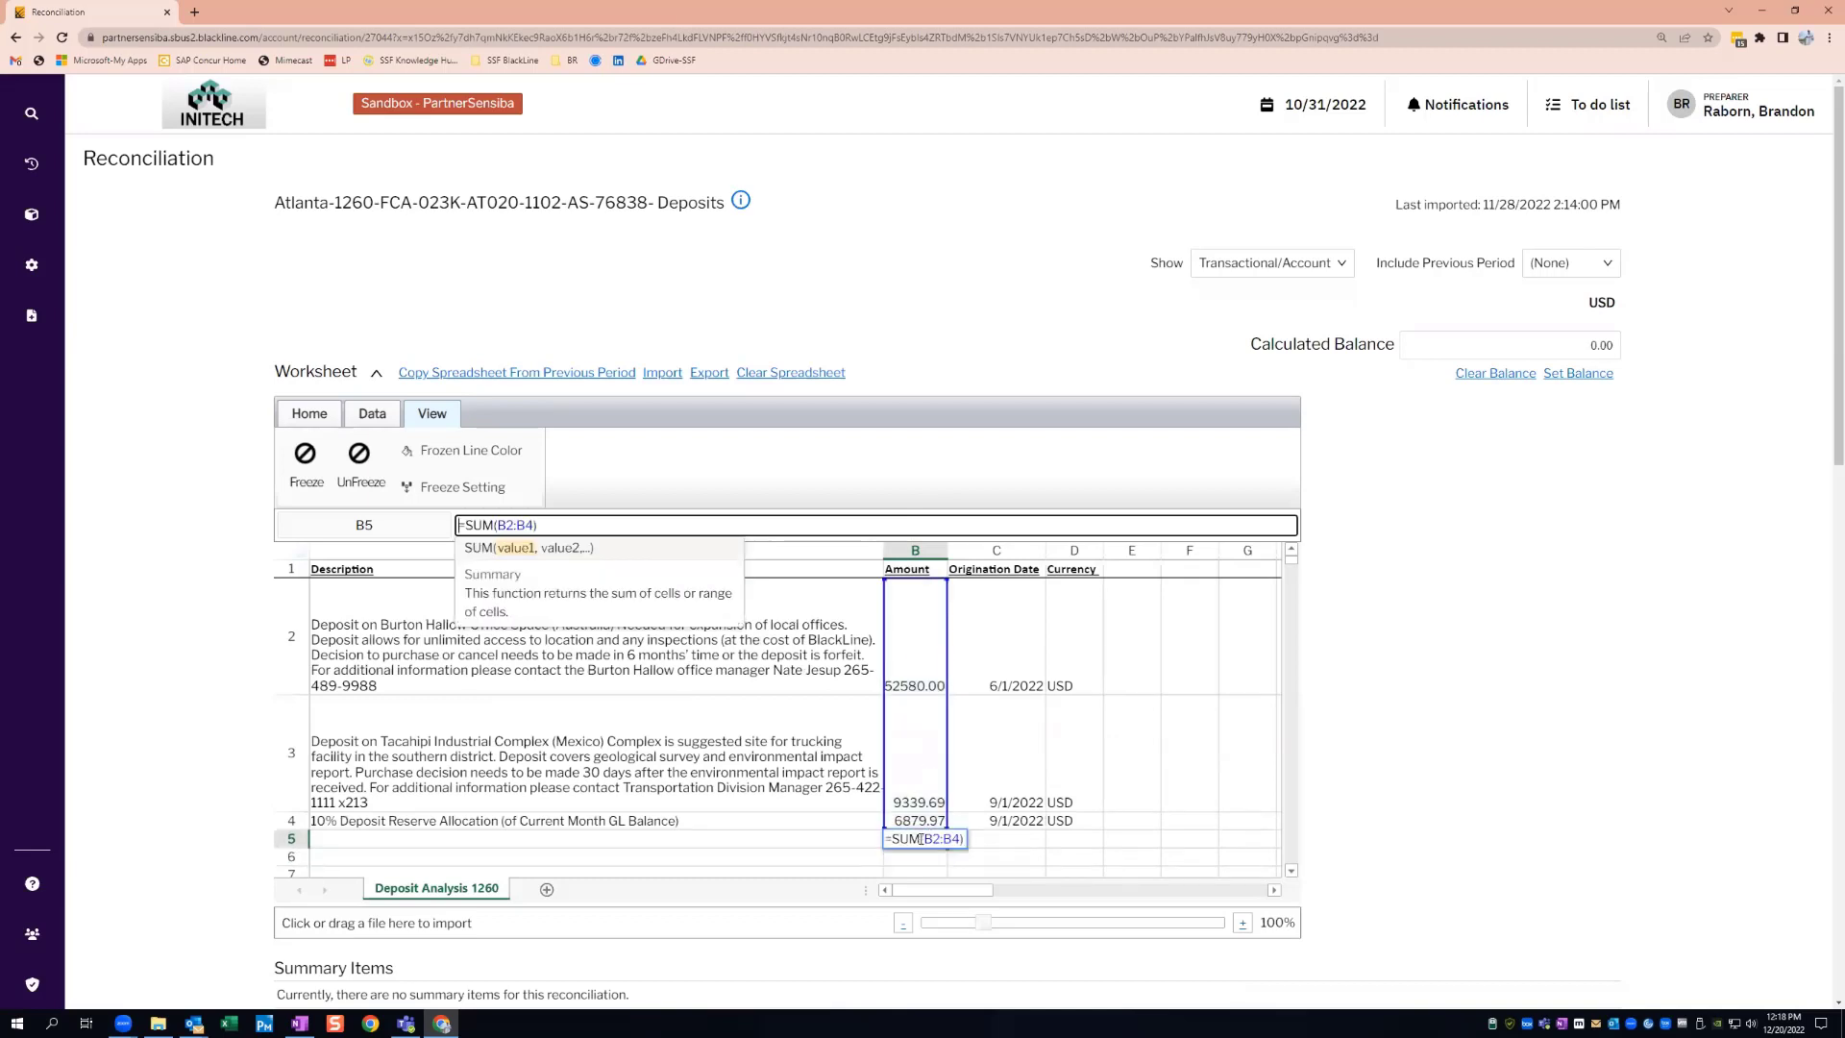
pyautogui.click(881, 869)
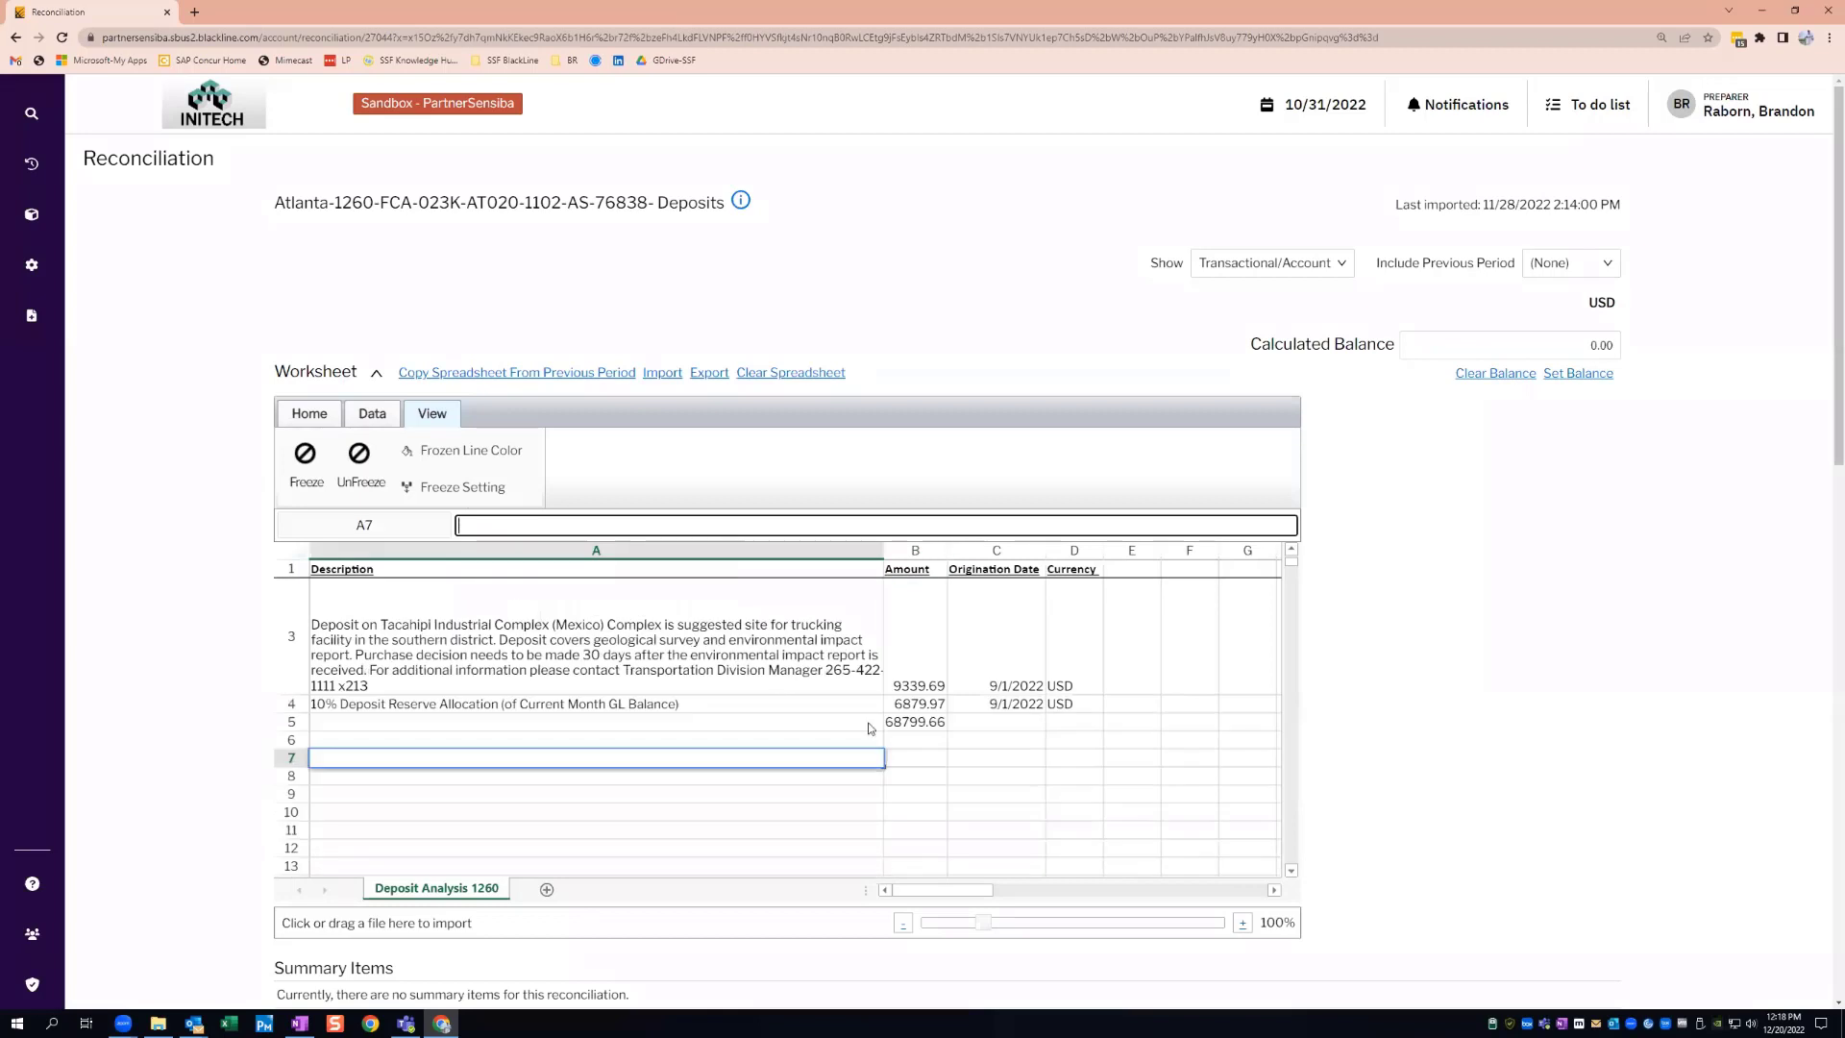
# Label the total row by entering "Subtotal:" in A5.
pyautogui.click(671, 722)
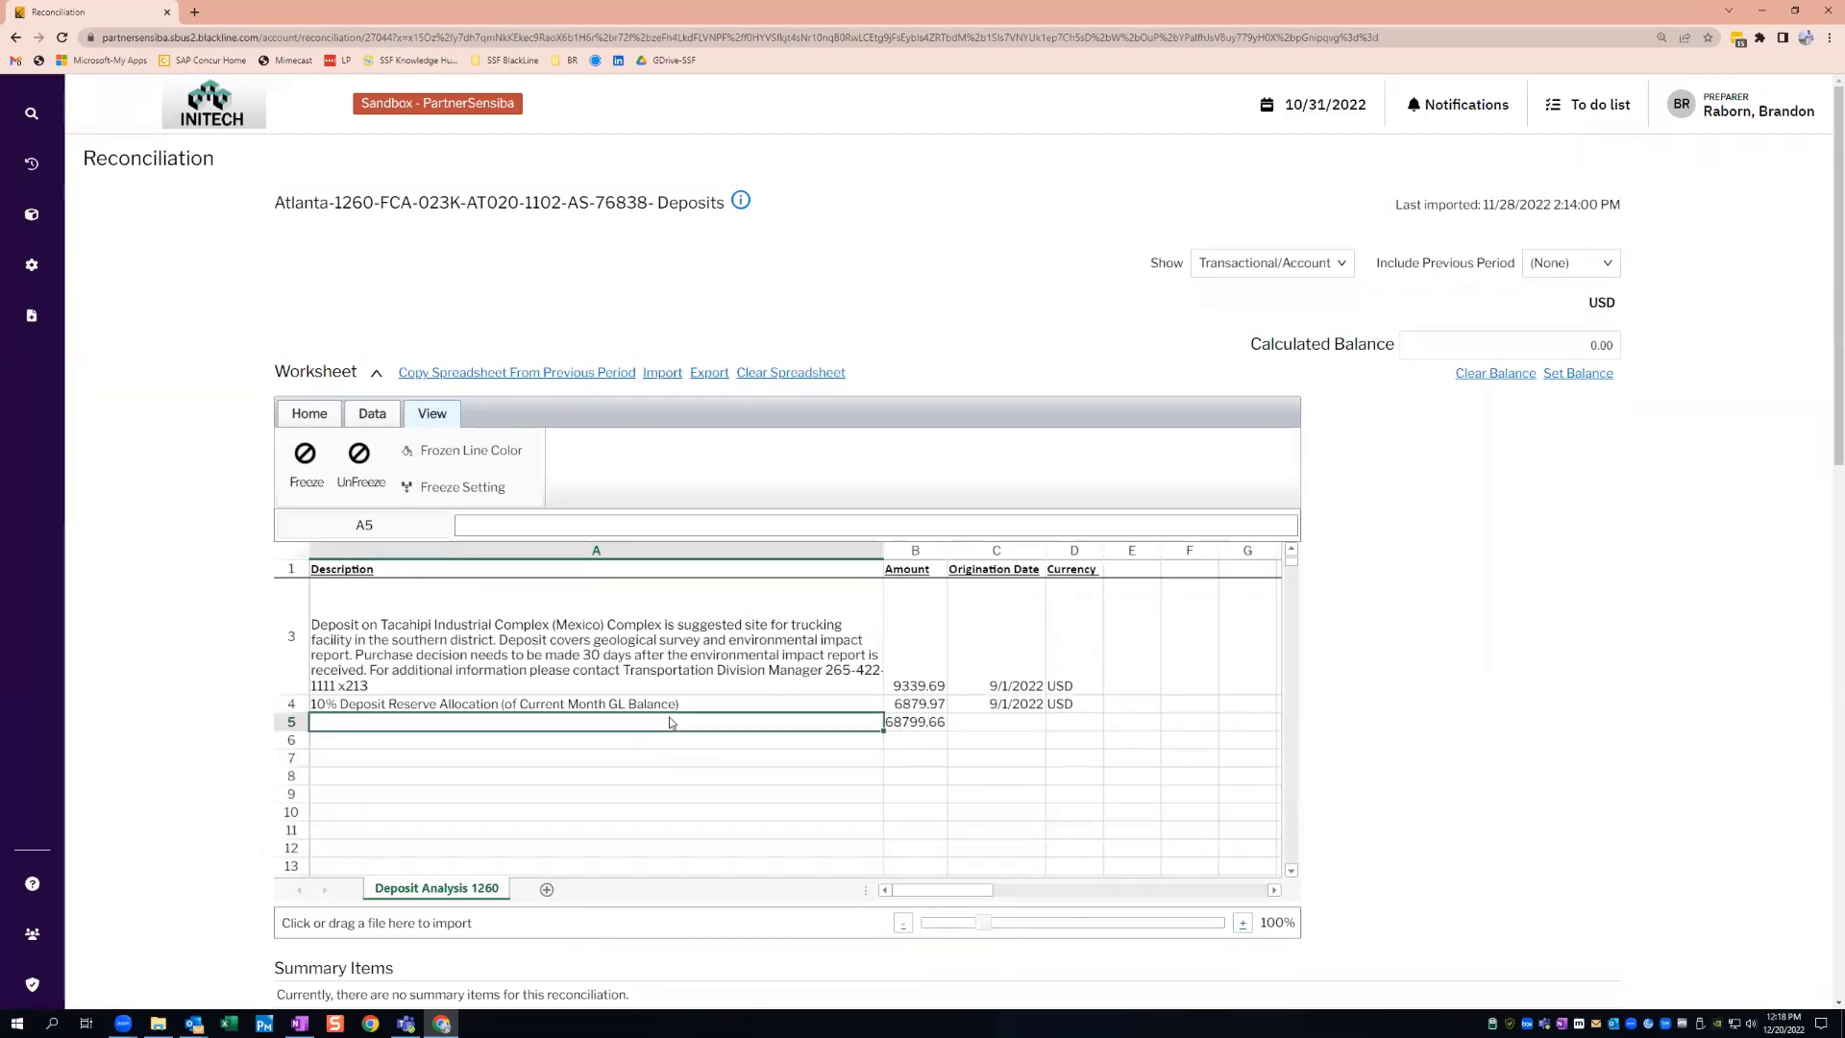
pyautogui.write('Subtotal')
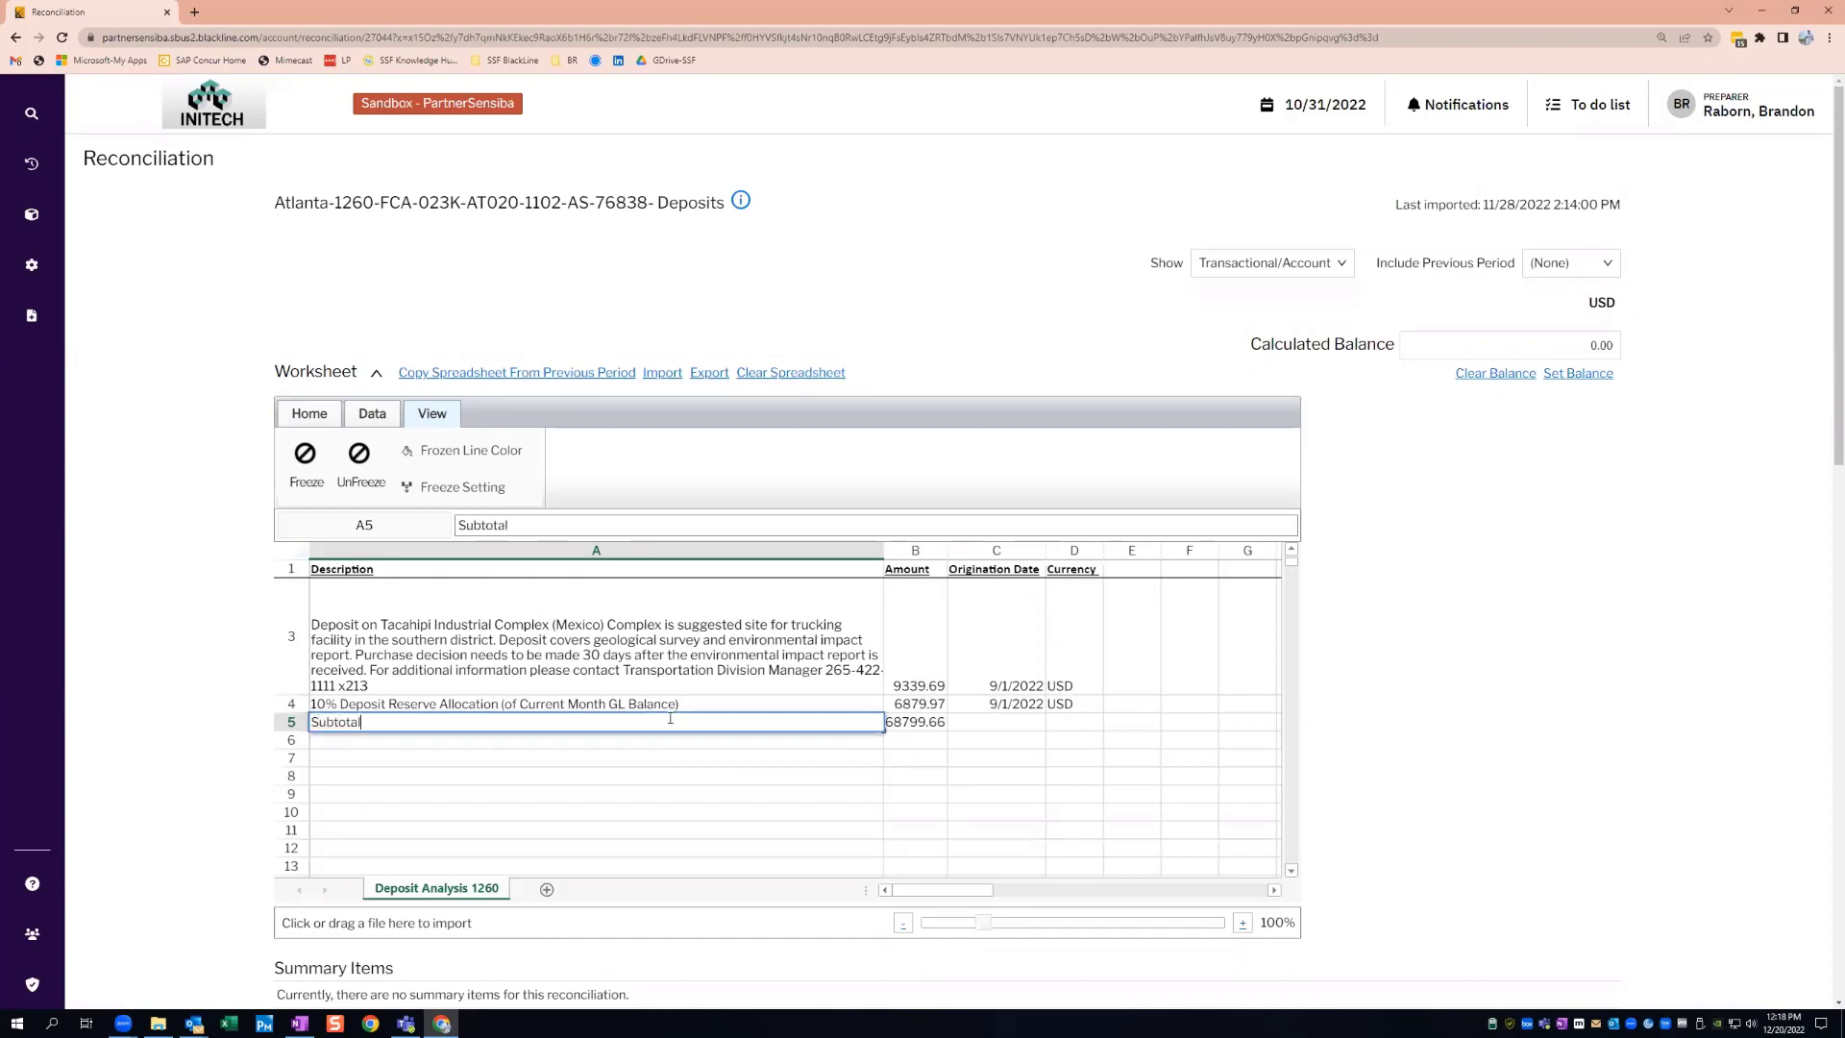
pyautogui.write(':')
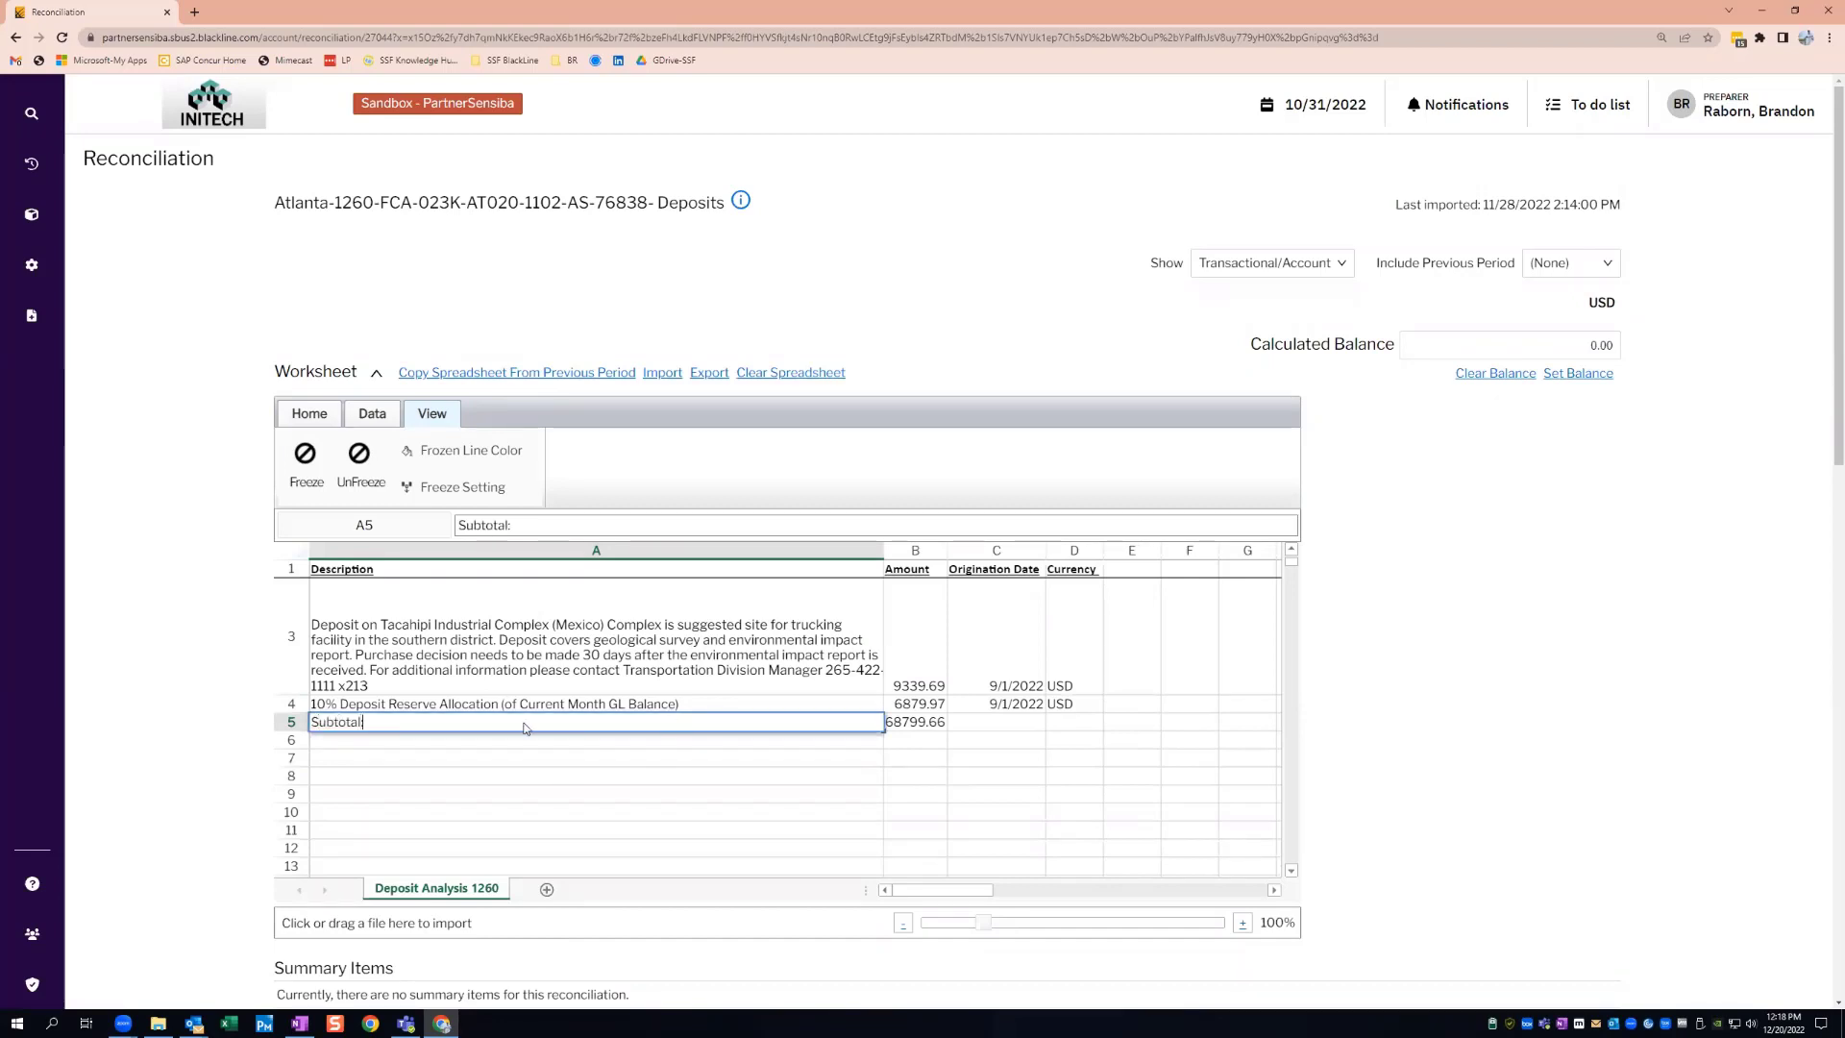
pyautogui.press('Return')
# Apply bold and underline to the "Subtotal:" label in A5.
pyautogui.click(524, 722)
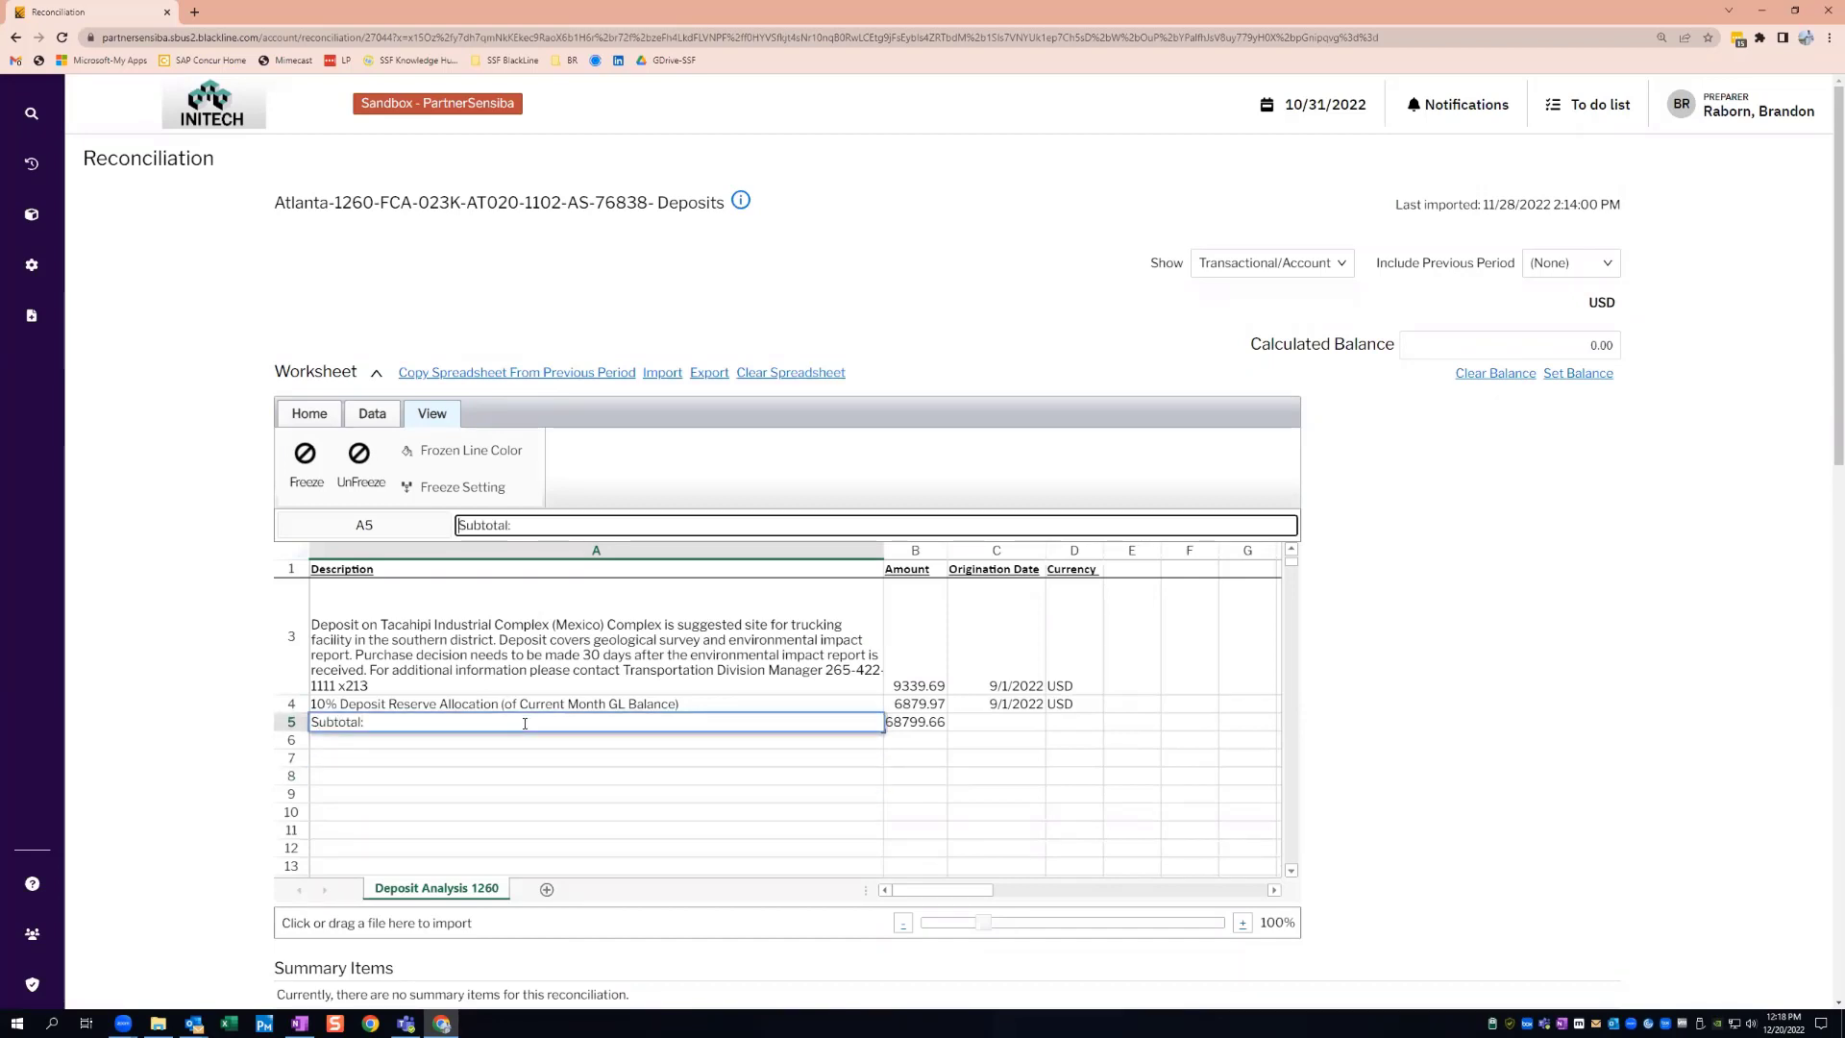
pyautogui.click(309, 413)
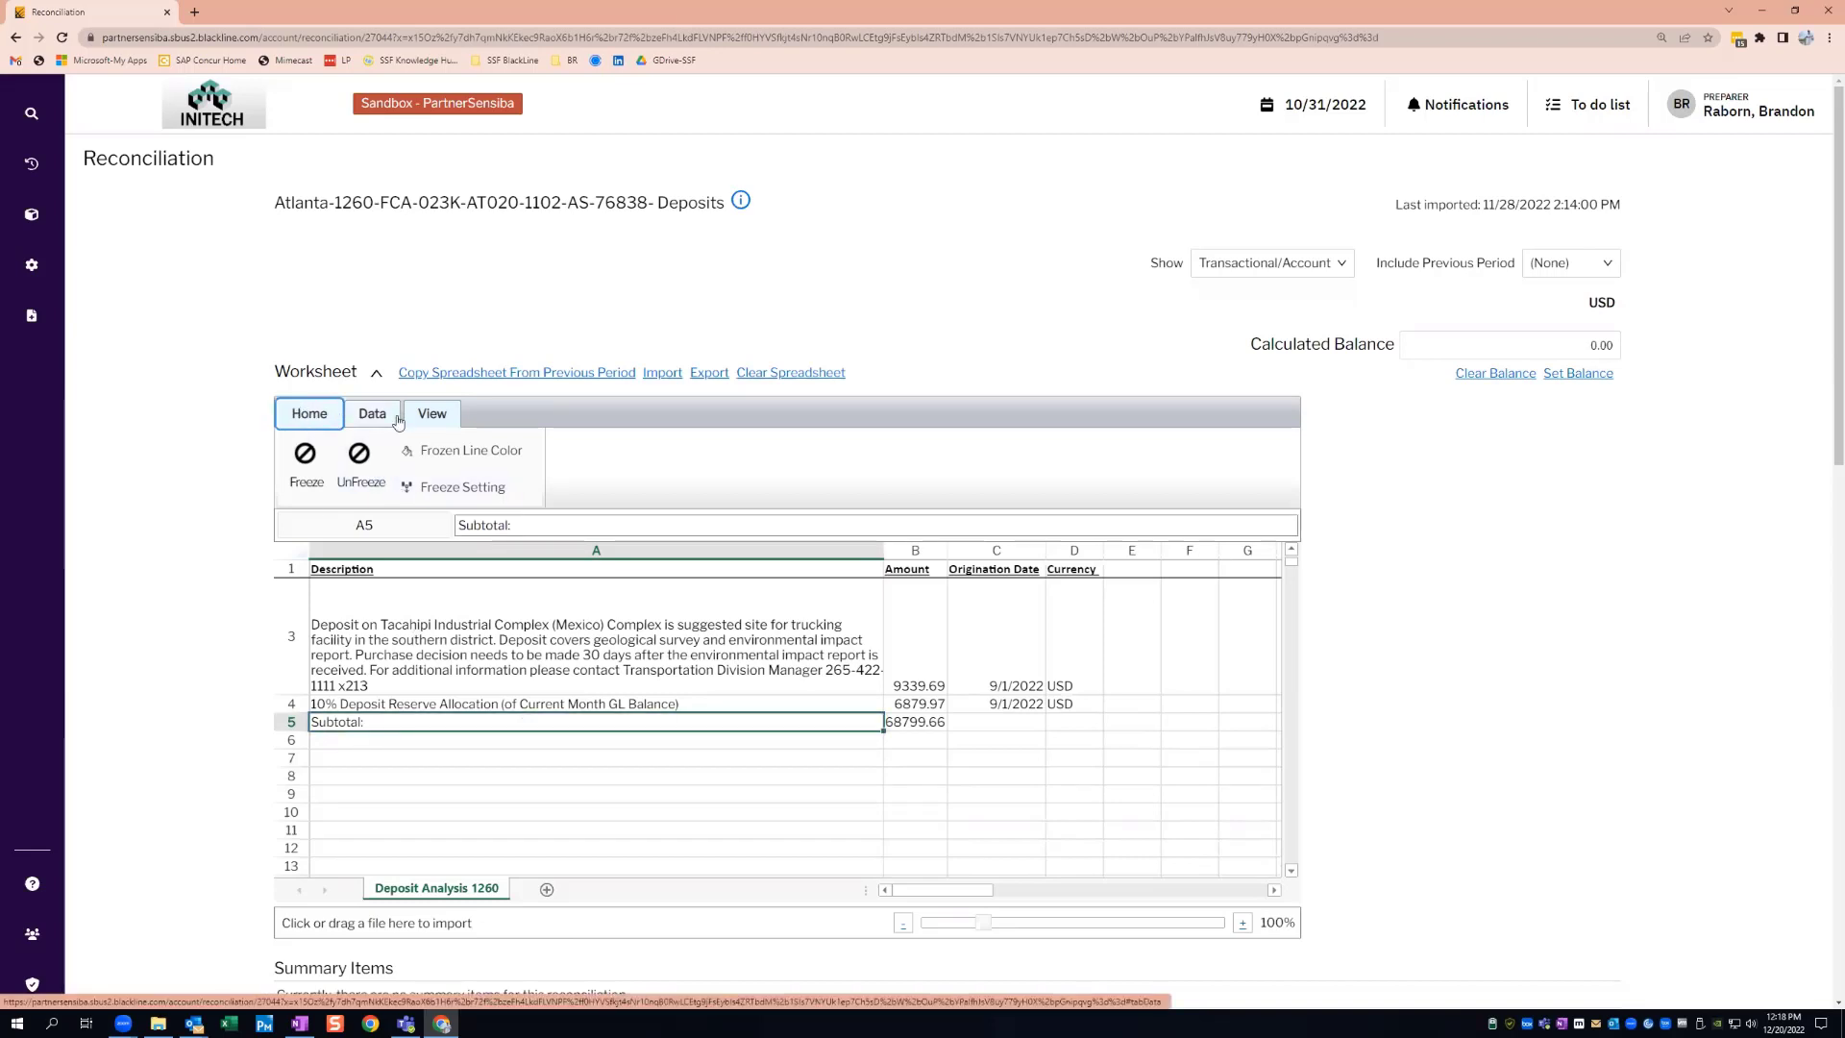
pyautogui.click(324, 415)
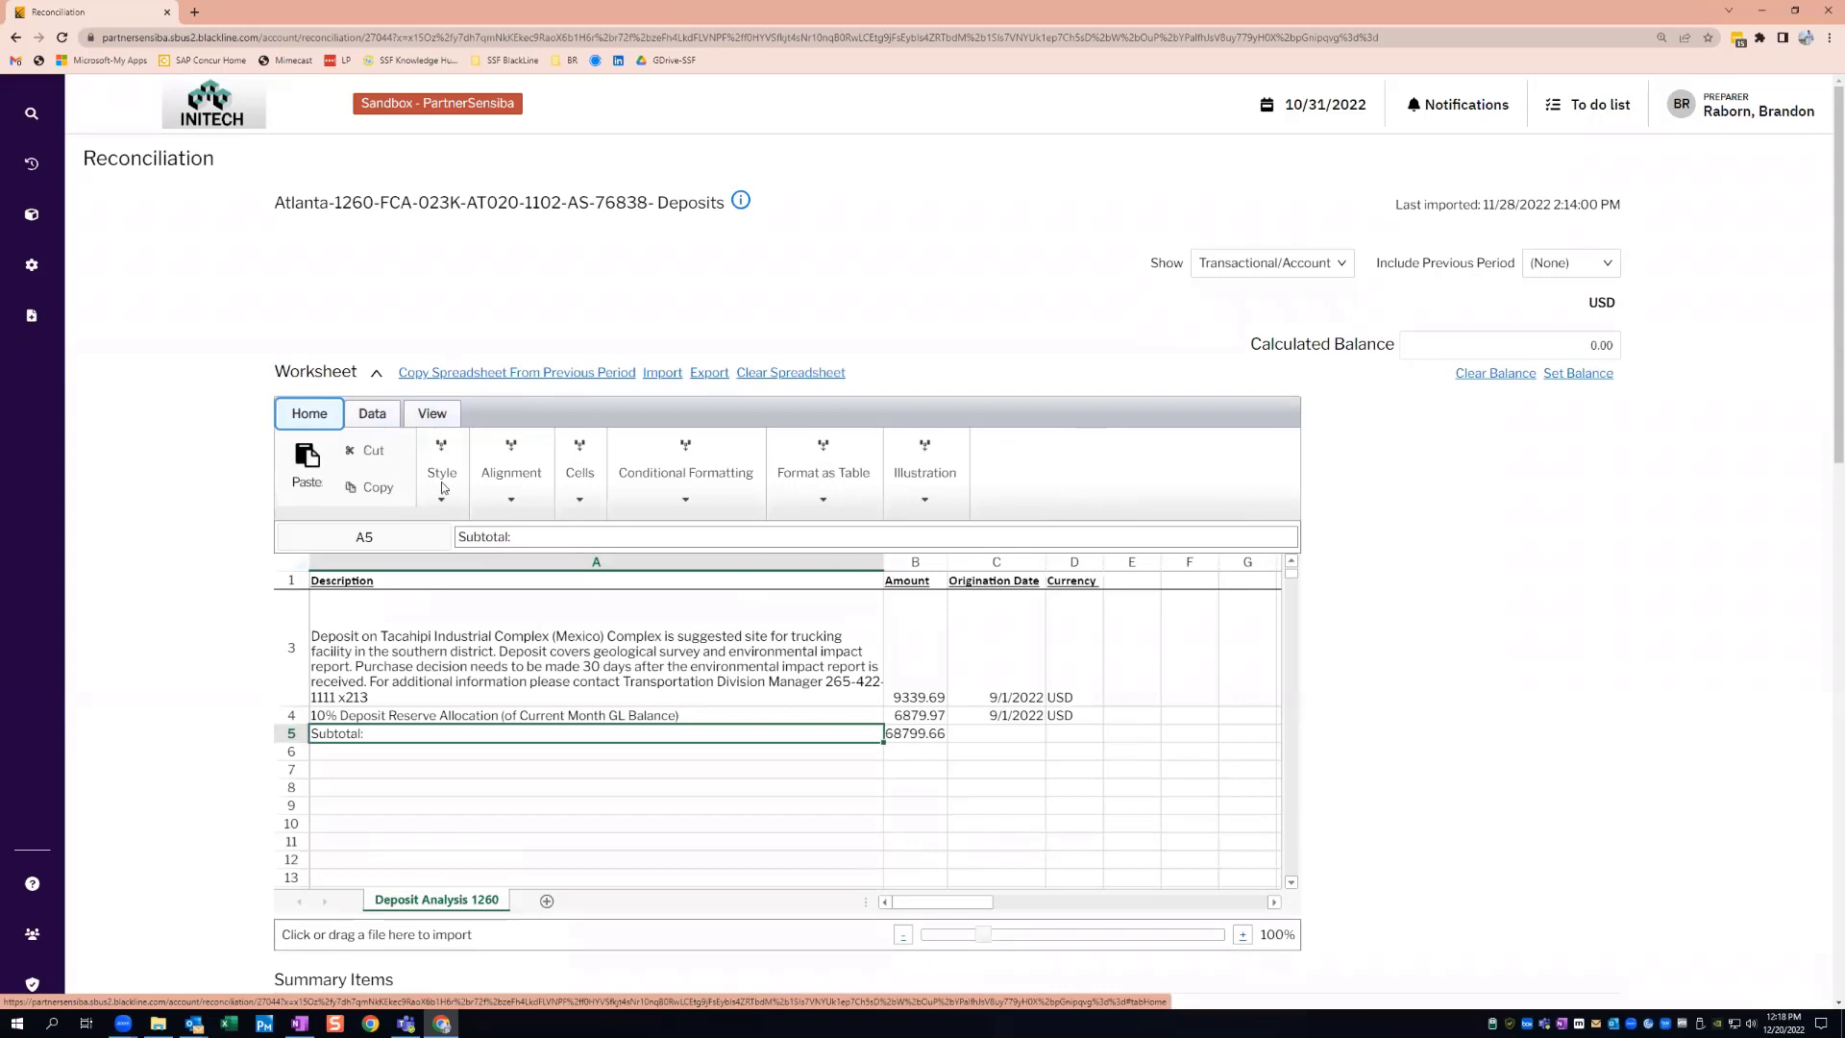
pyautogui.click(444, 495)
pyautogui.click(444, 582)
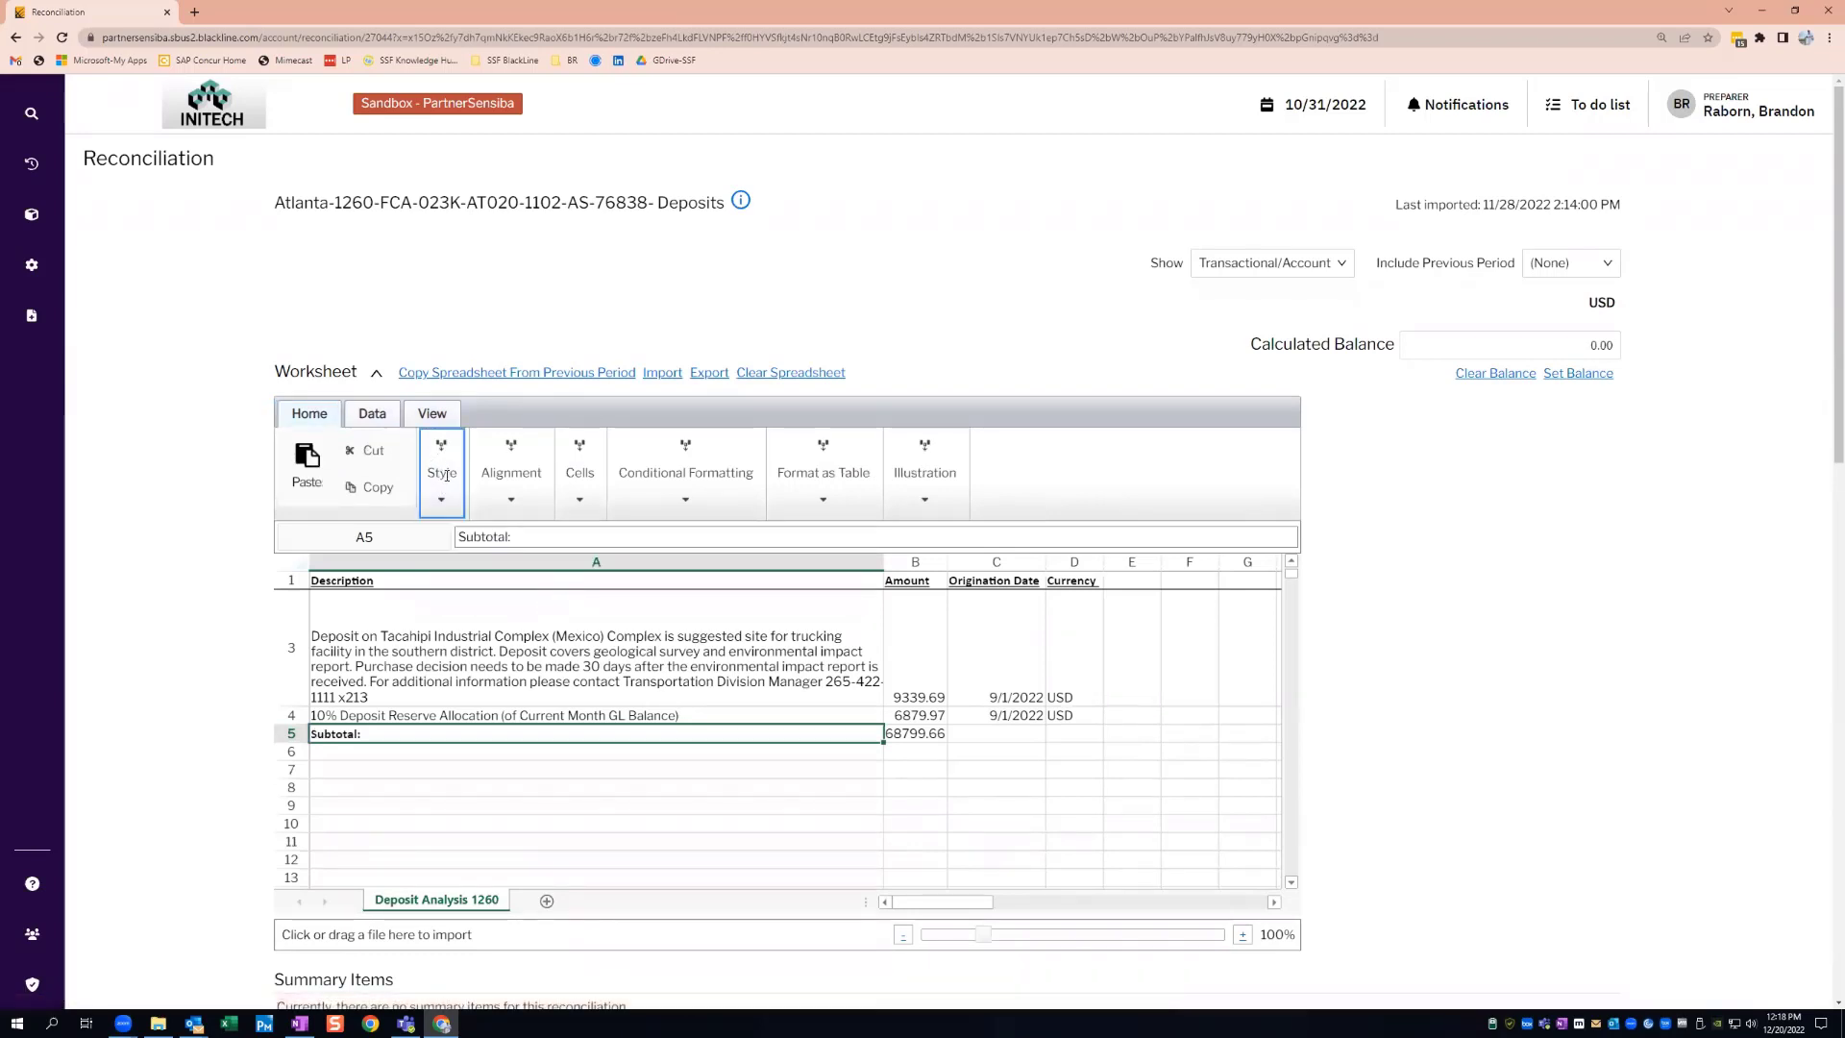
pyautogui.click(646, 584)
pyautogui.click(442, 468)
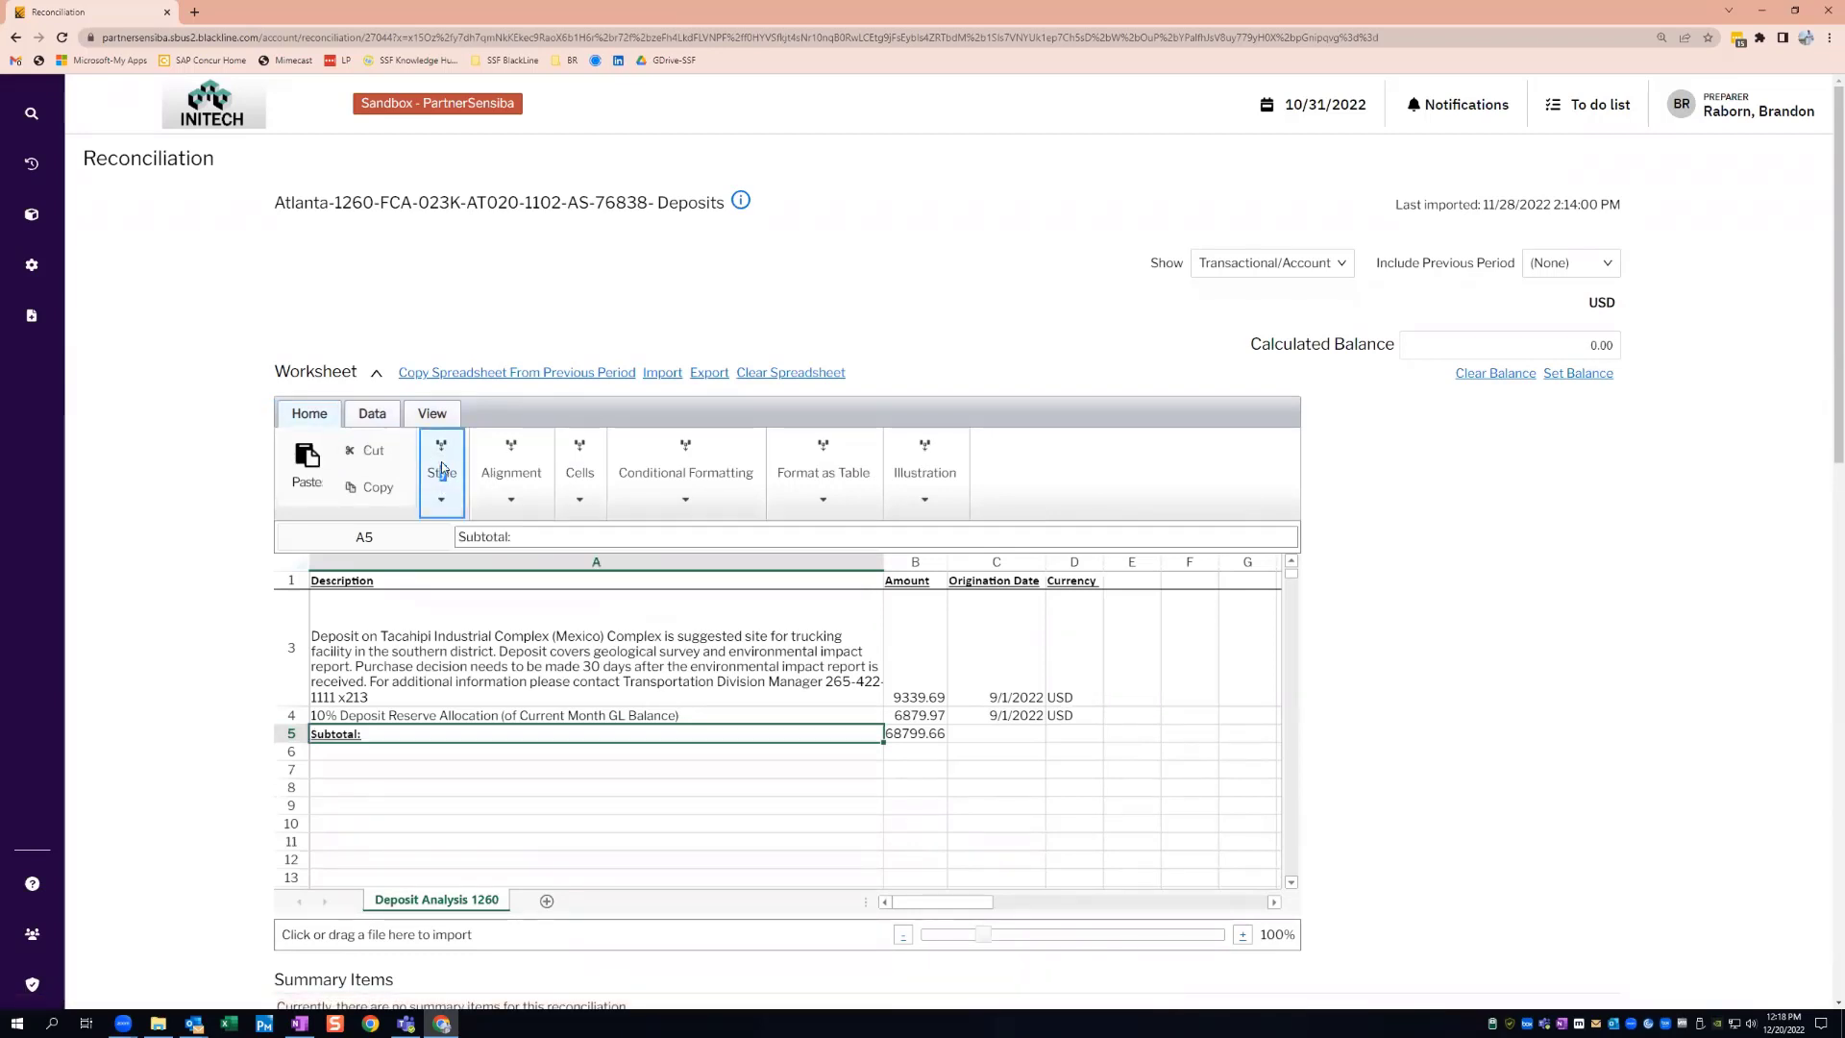
# Set the reconciliation's calculated balance from the subtotal cell B5.
pyautogui.doubleClick(918, 736)
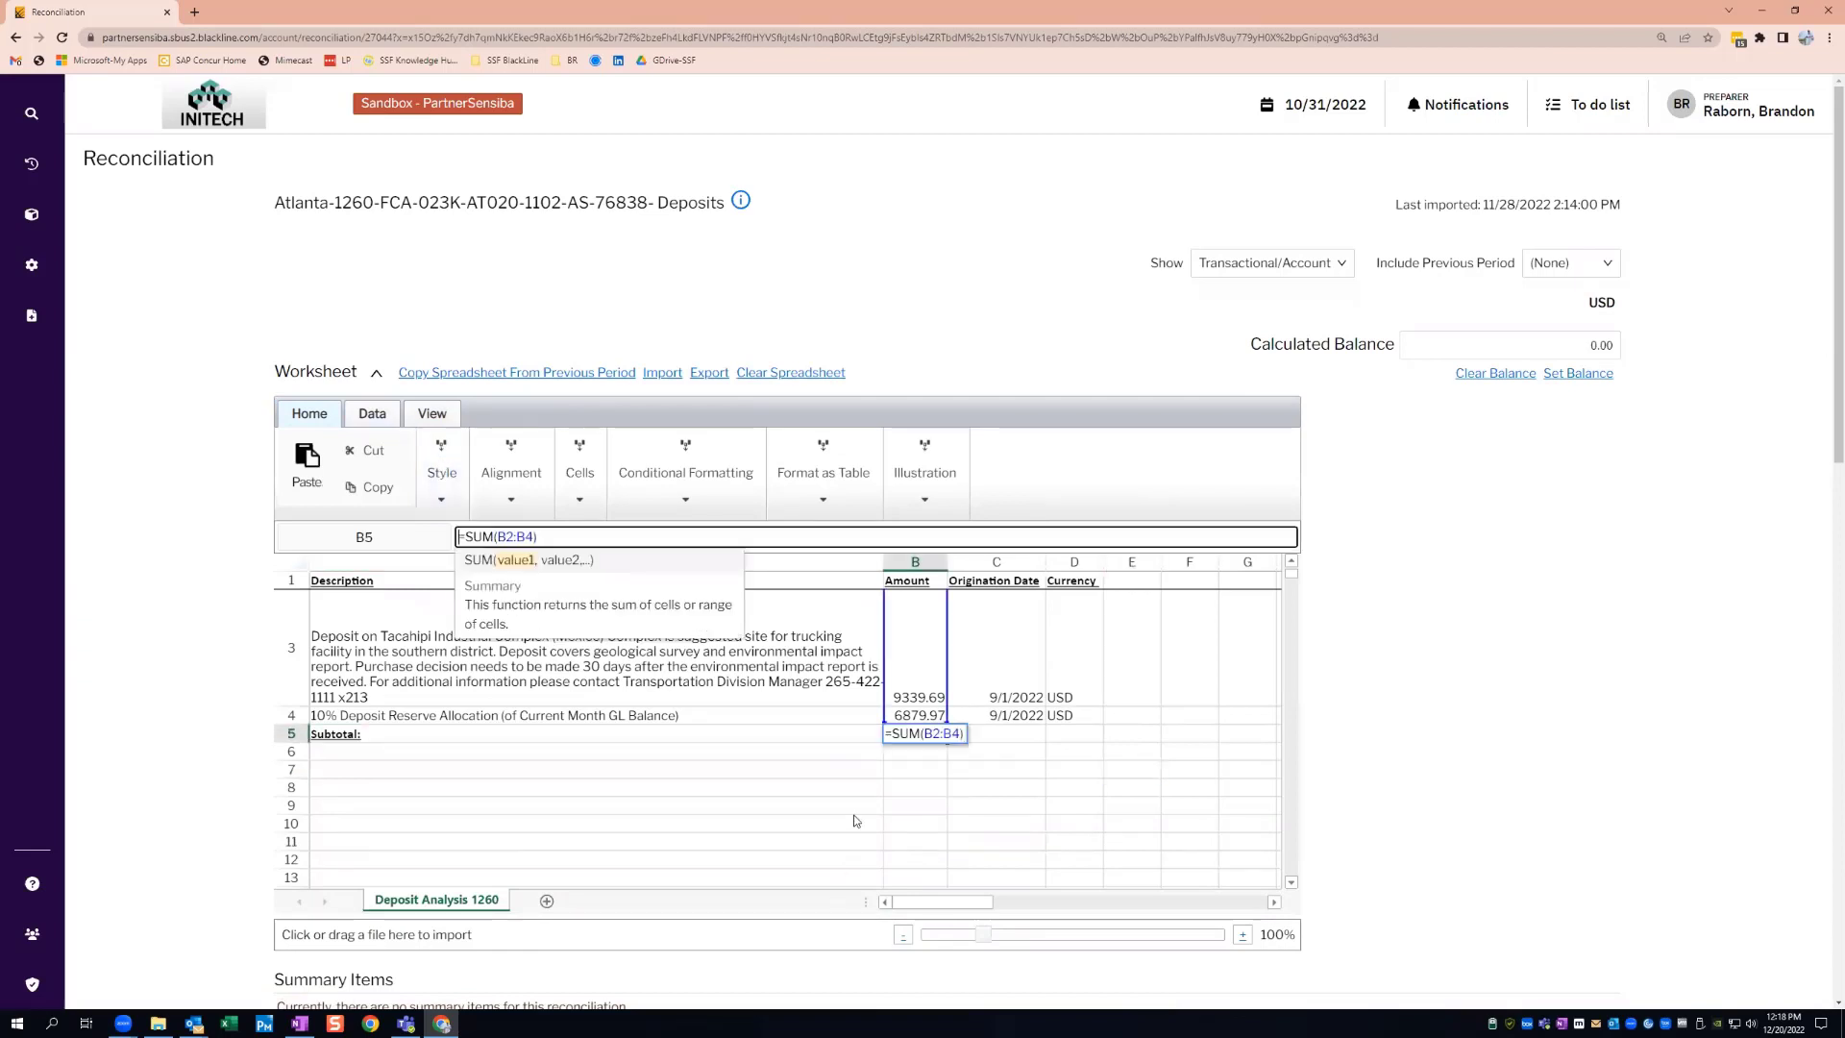
pyautogui.click(1640, 578)
pyautogui.scroll(-5, 1640, 578)
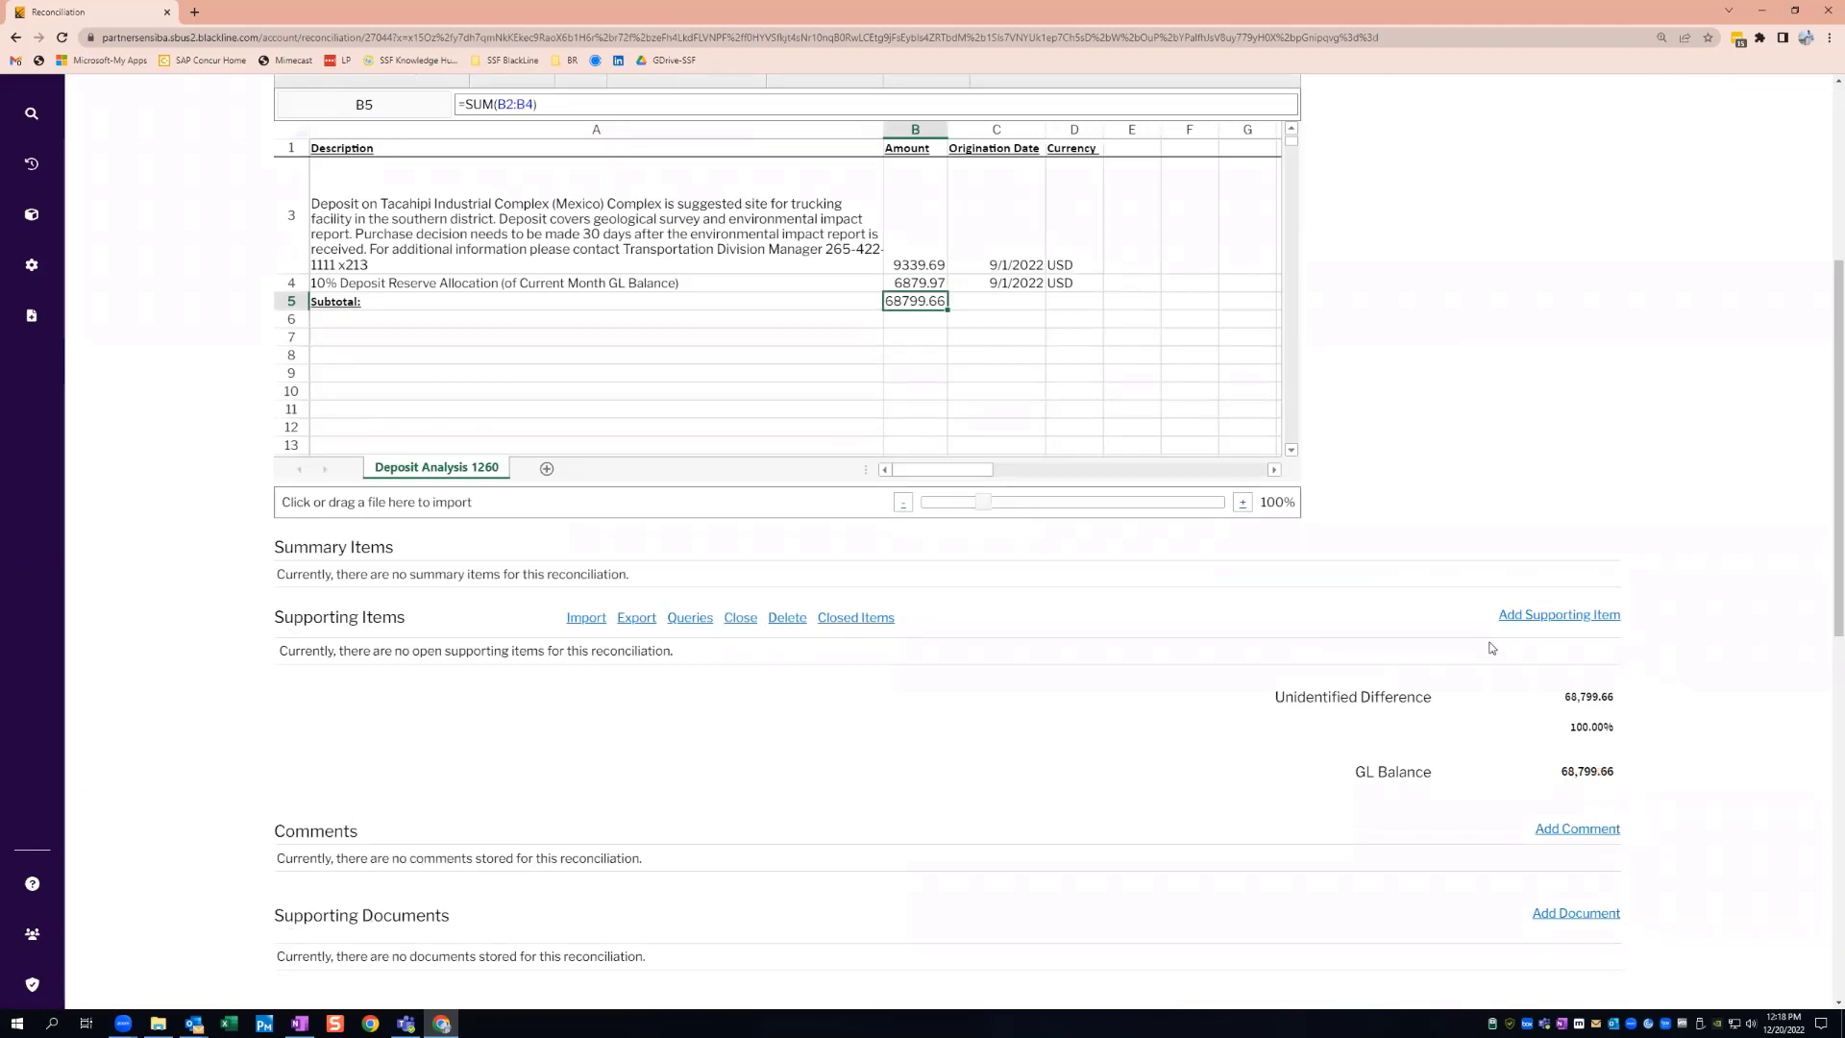
pyautogui.scroll(4, 1491, 646)
pyautogui.scroll(2, 341, 747)
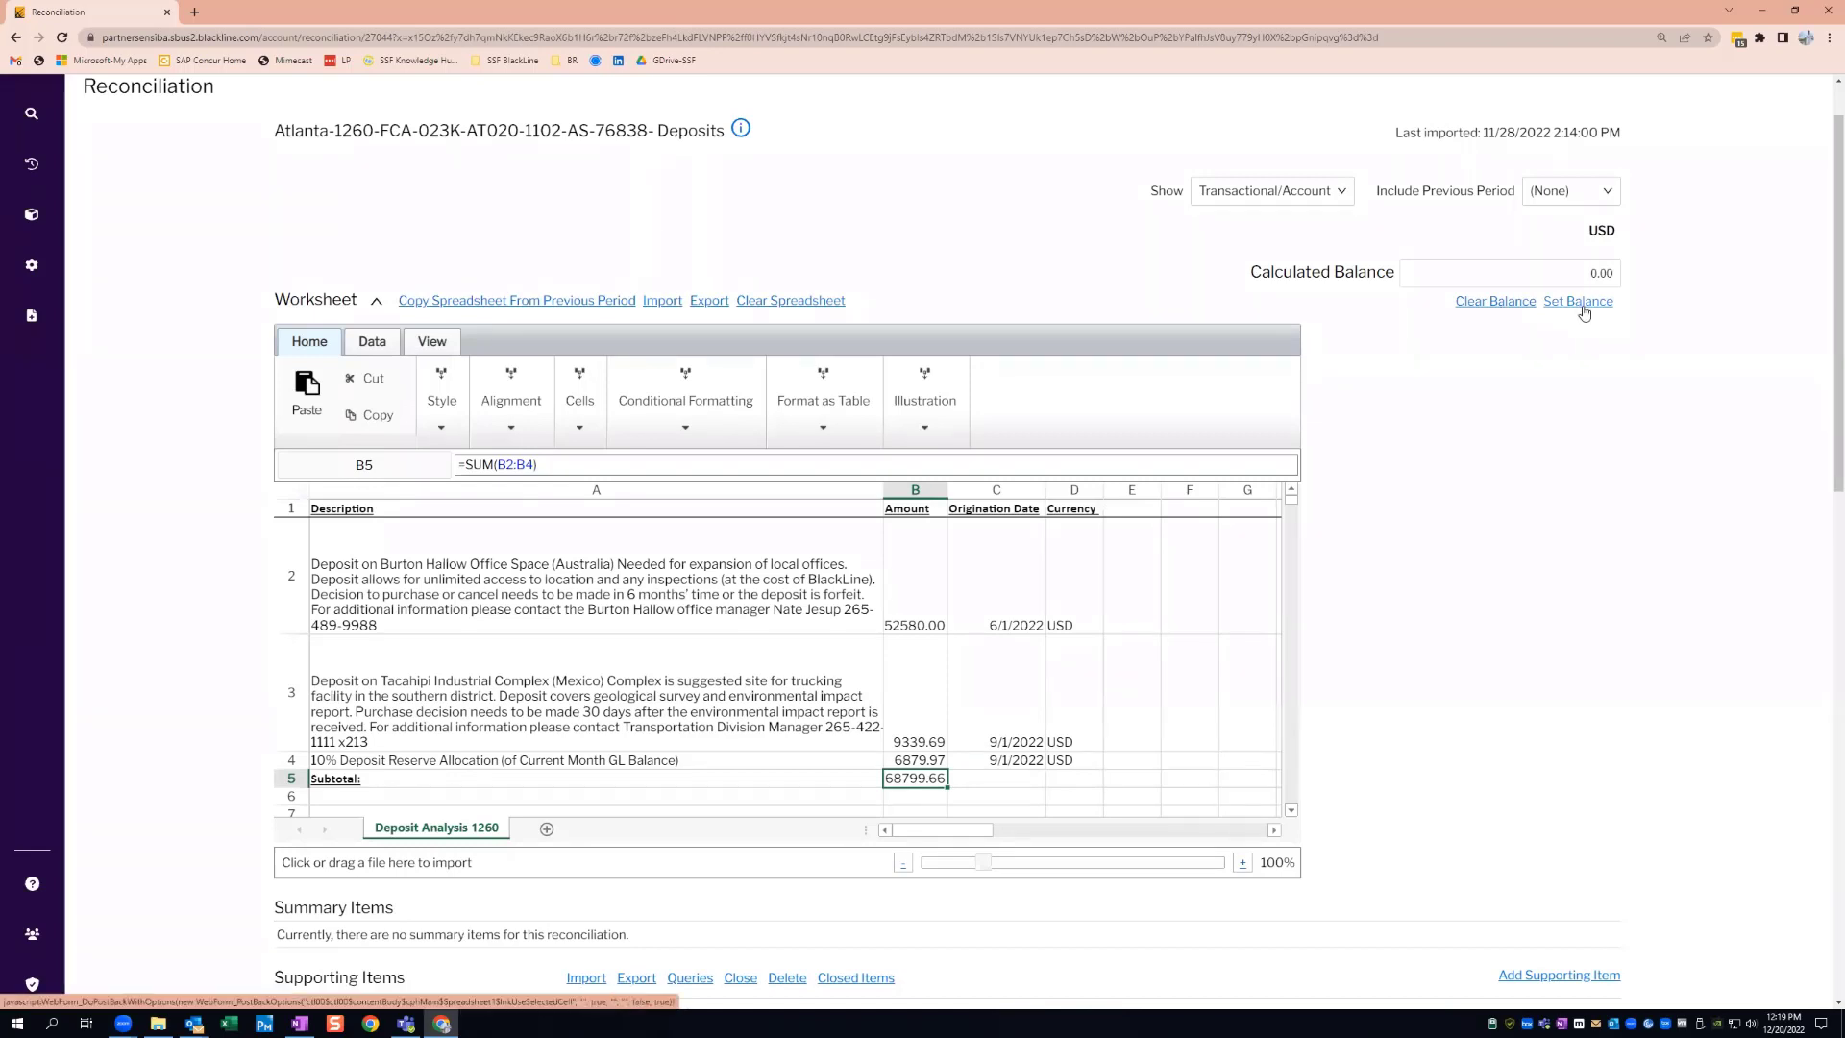
pyautogui.click(1583, 314)
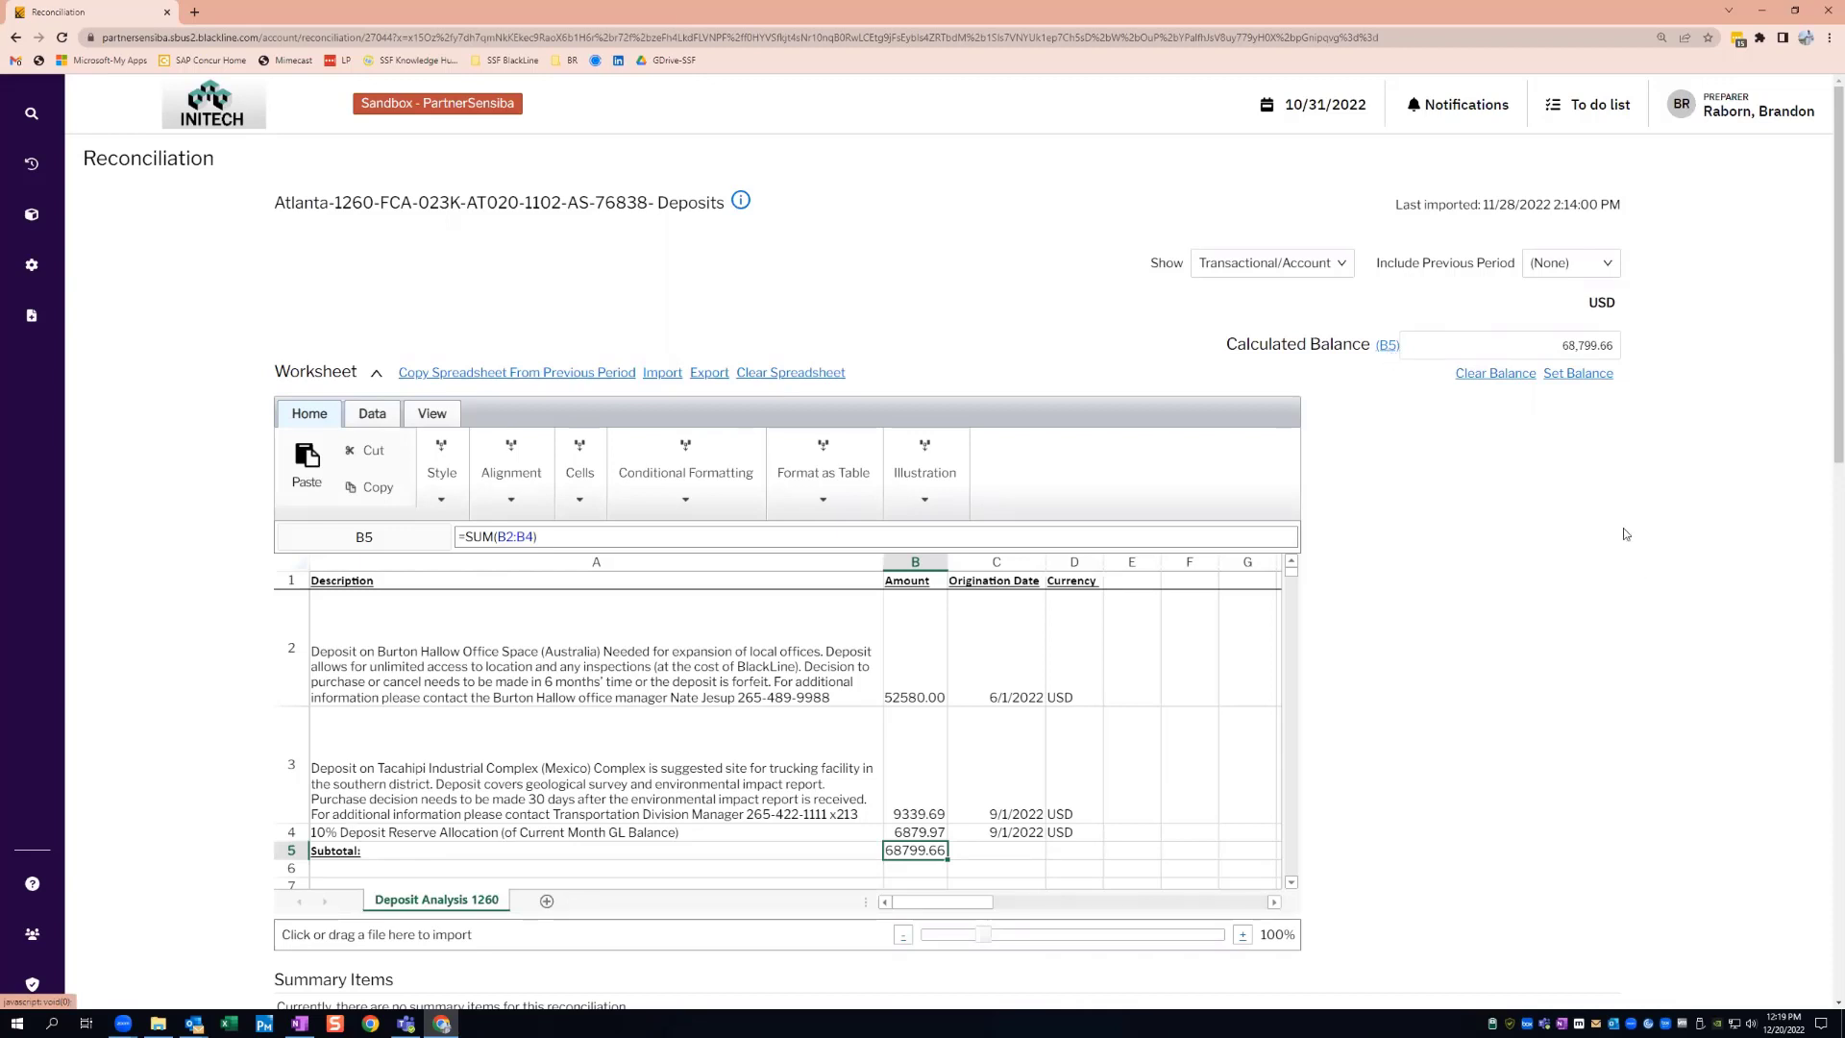
# Examine the unidentified difference, GL balance, comments, supporting documents, certification statement and certification options against the worksheet.
pyautogui.scroll(-5, 1622, 528)
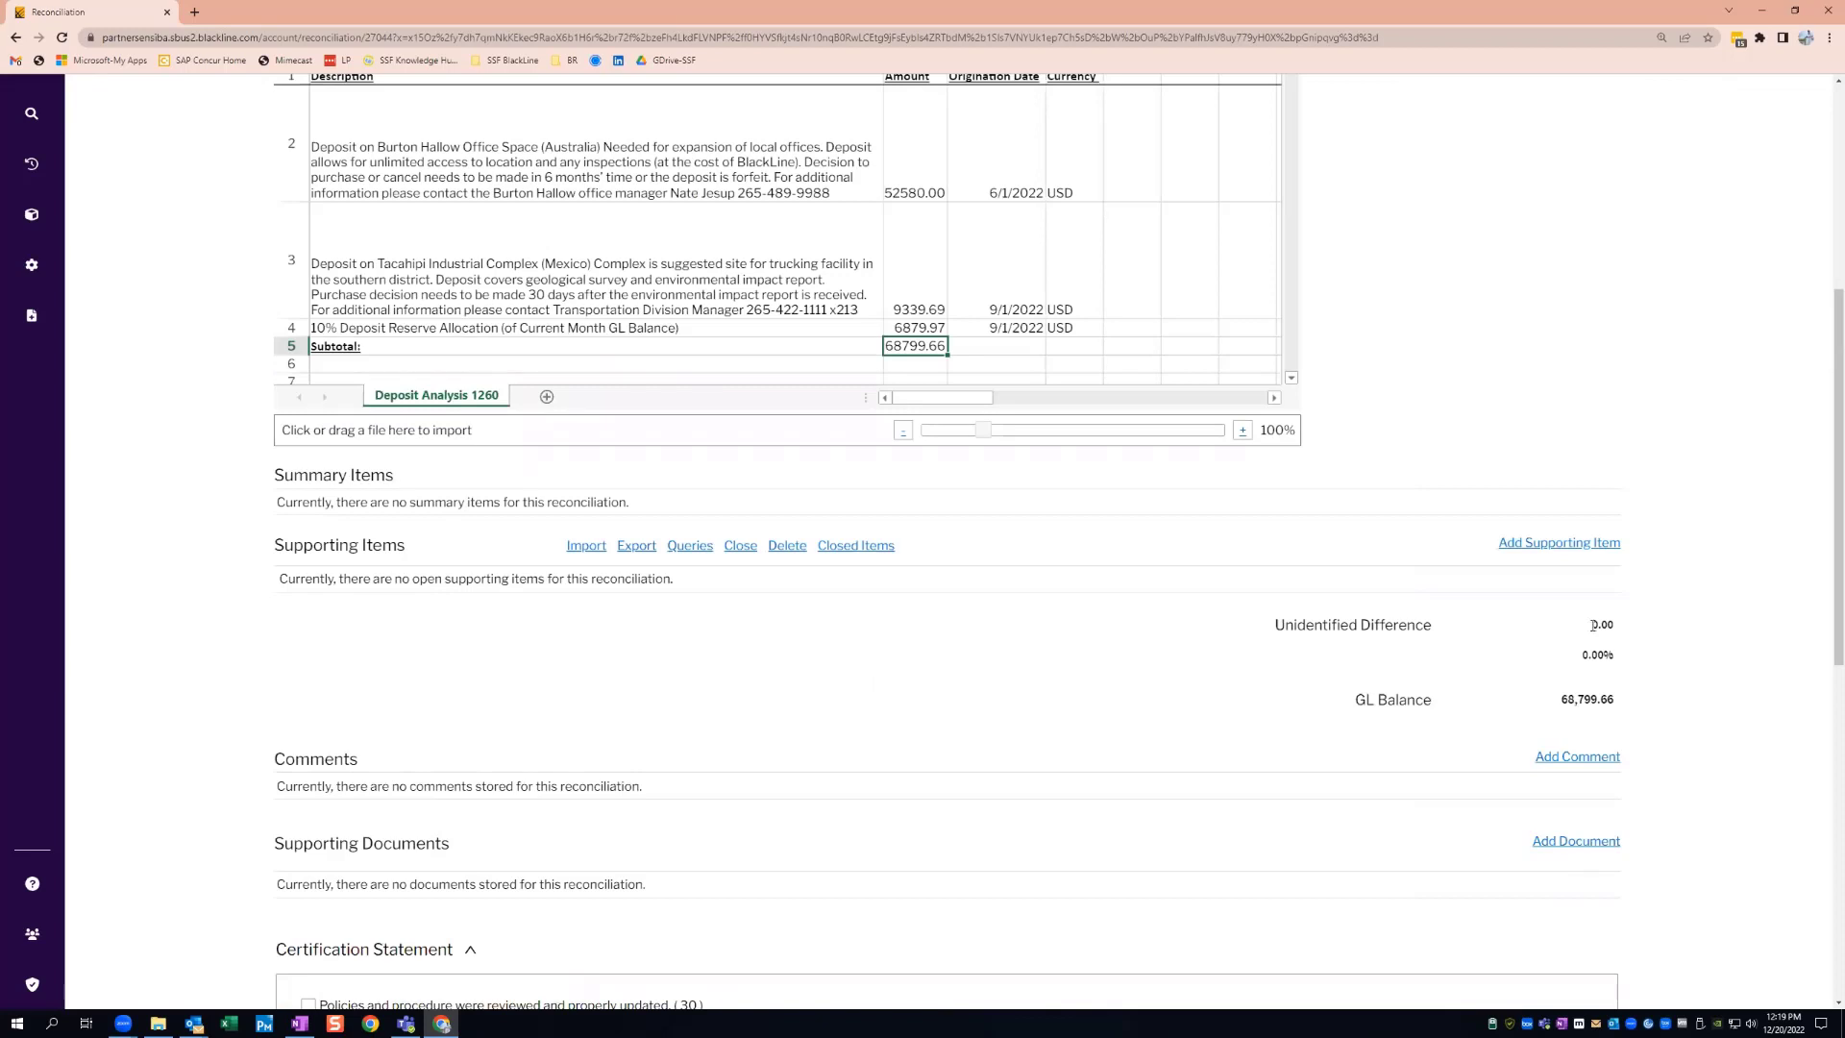
pyautogui.click(1592, 625)
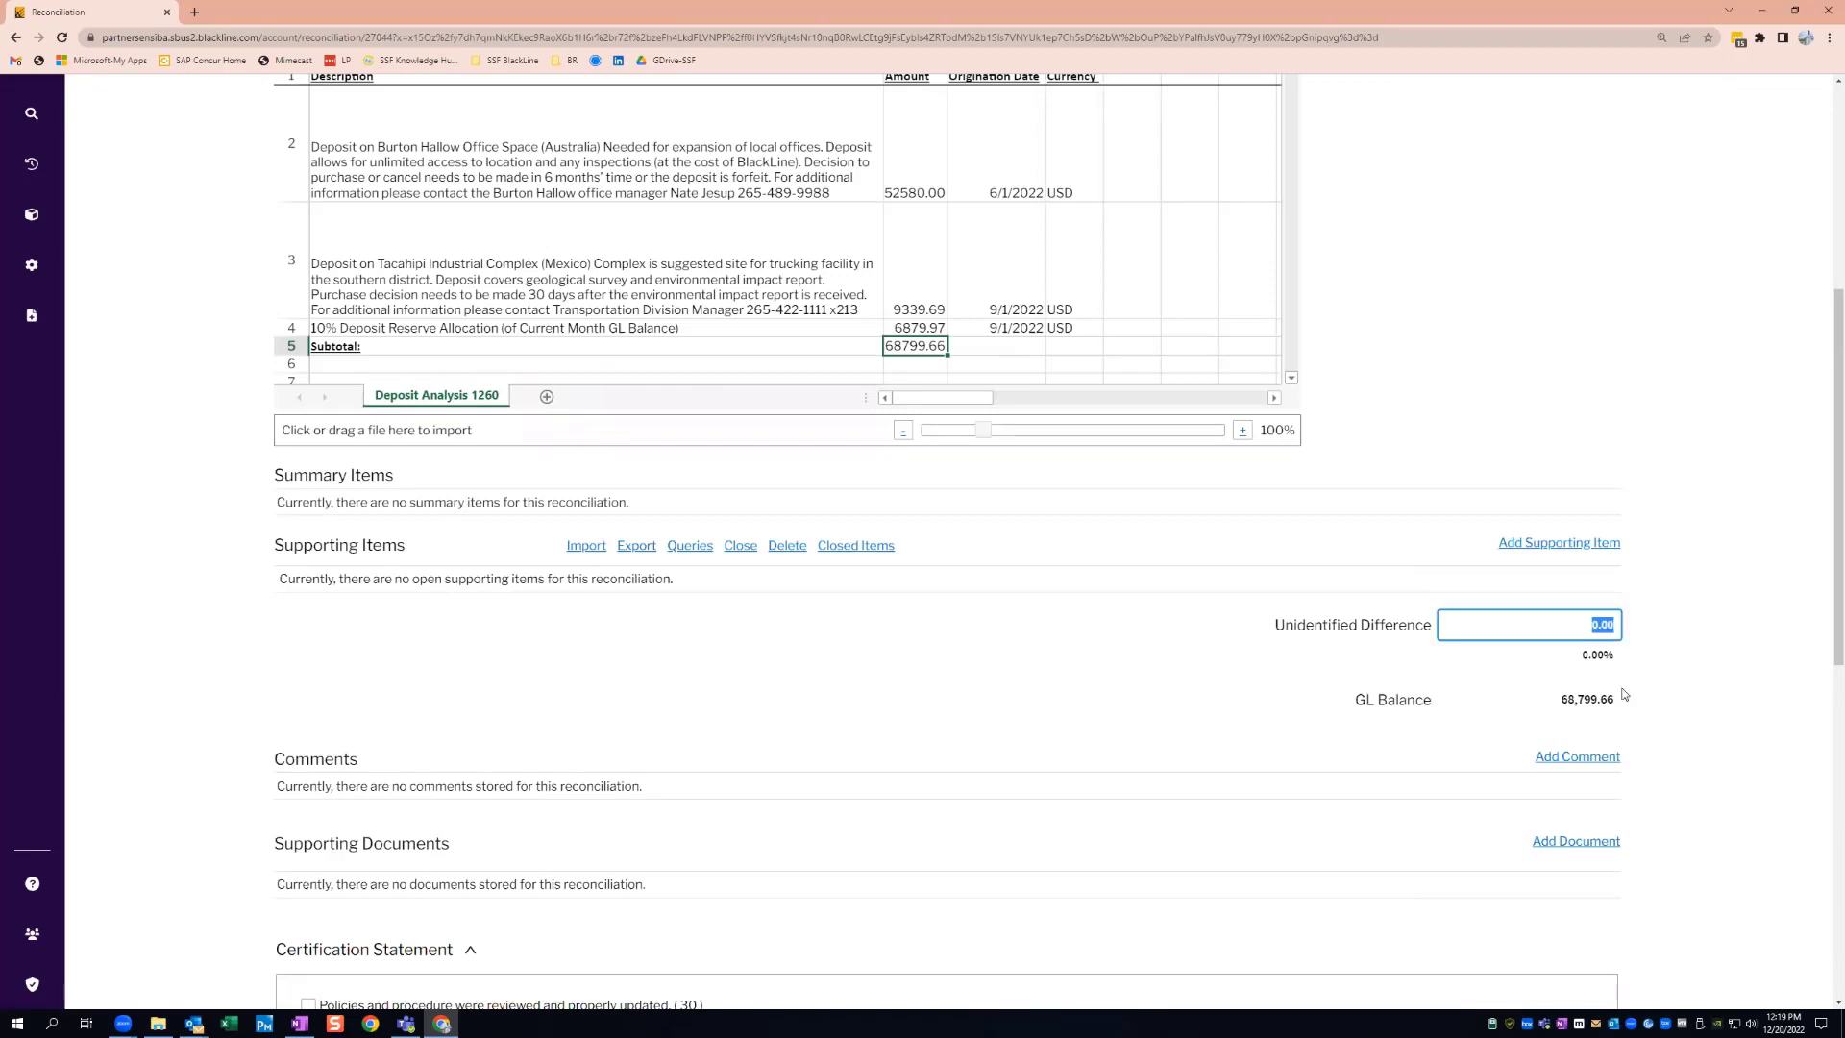
pyautogui.scroll(-6, 1623, 694)
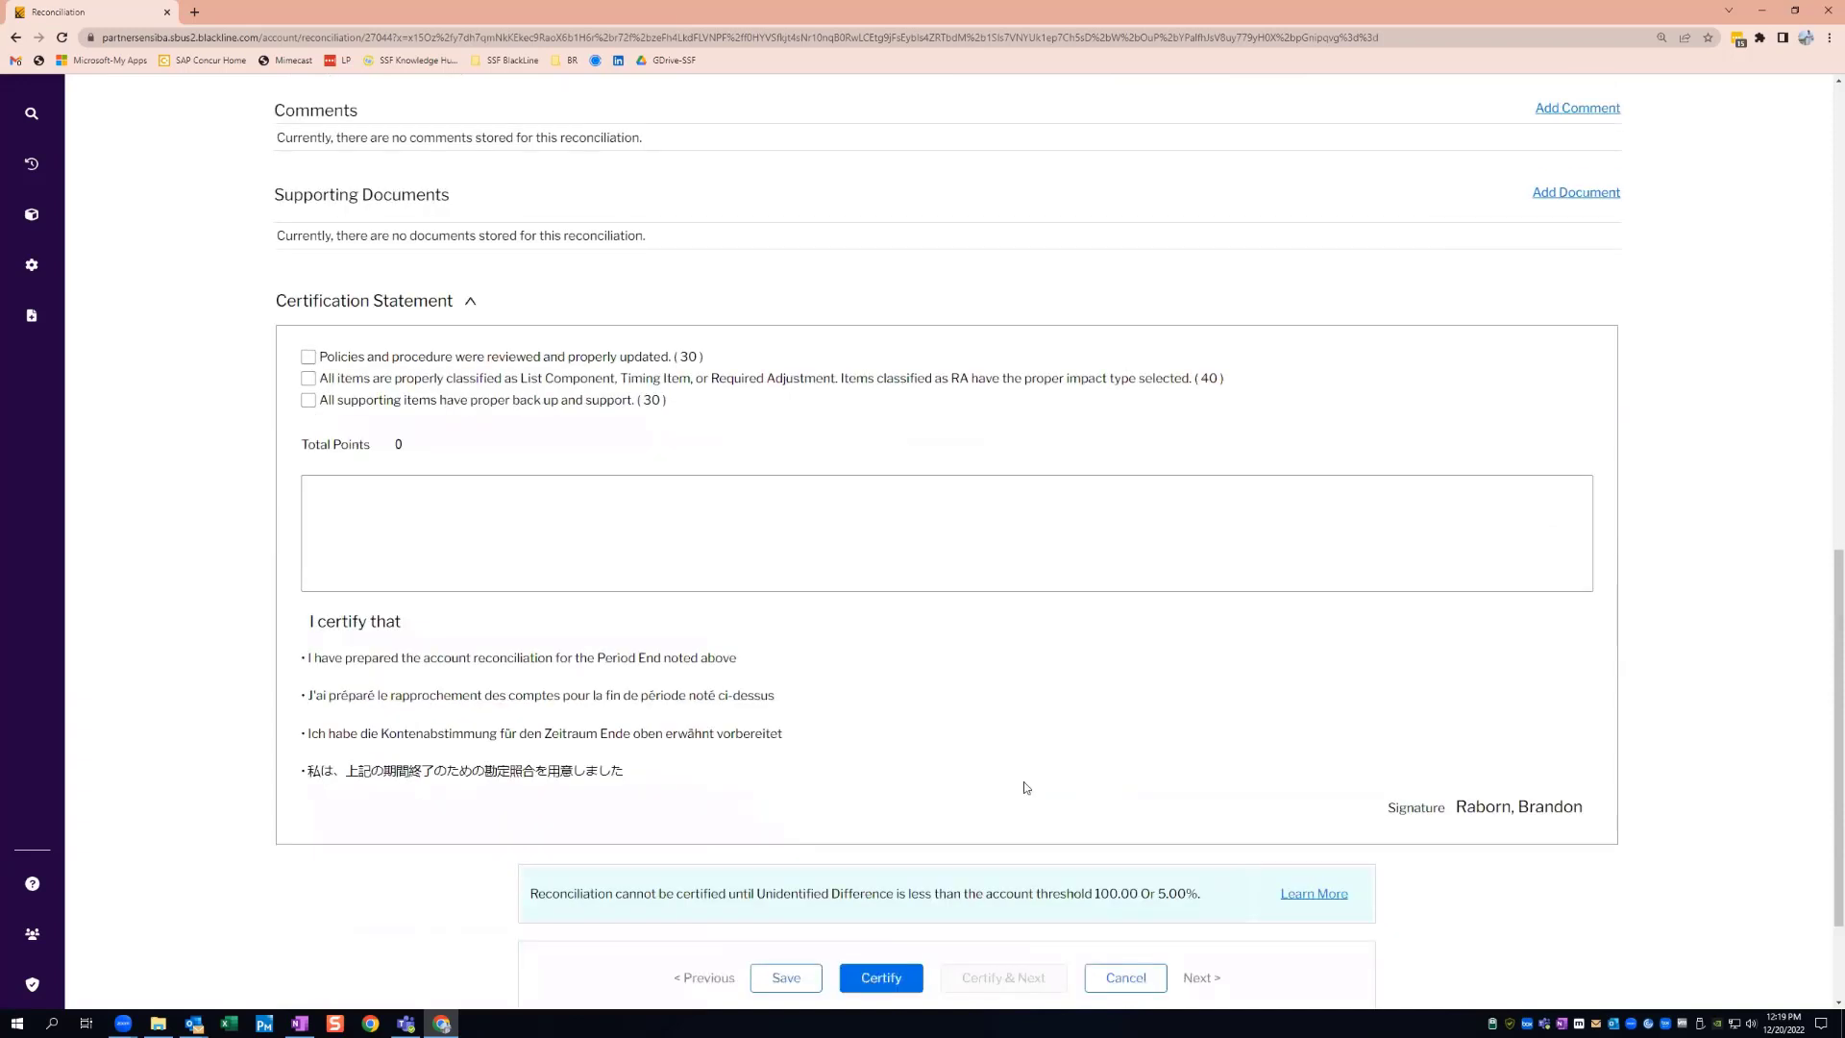
pyautogui.click(863, 988)
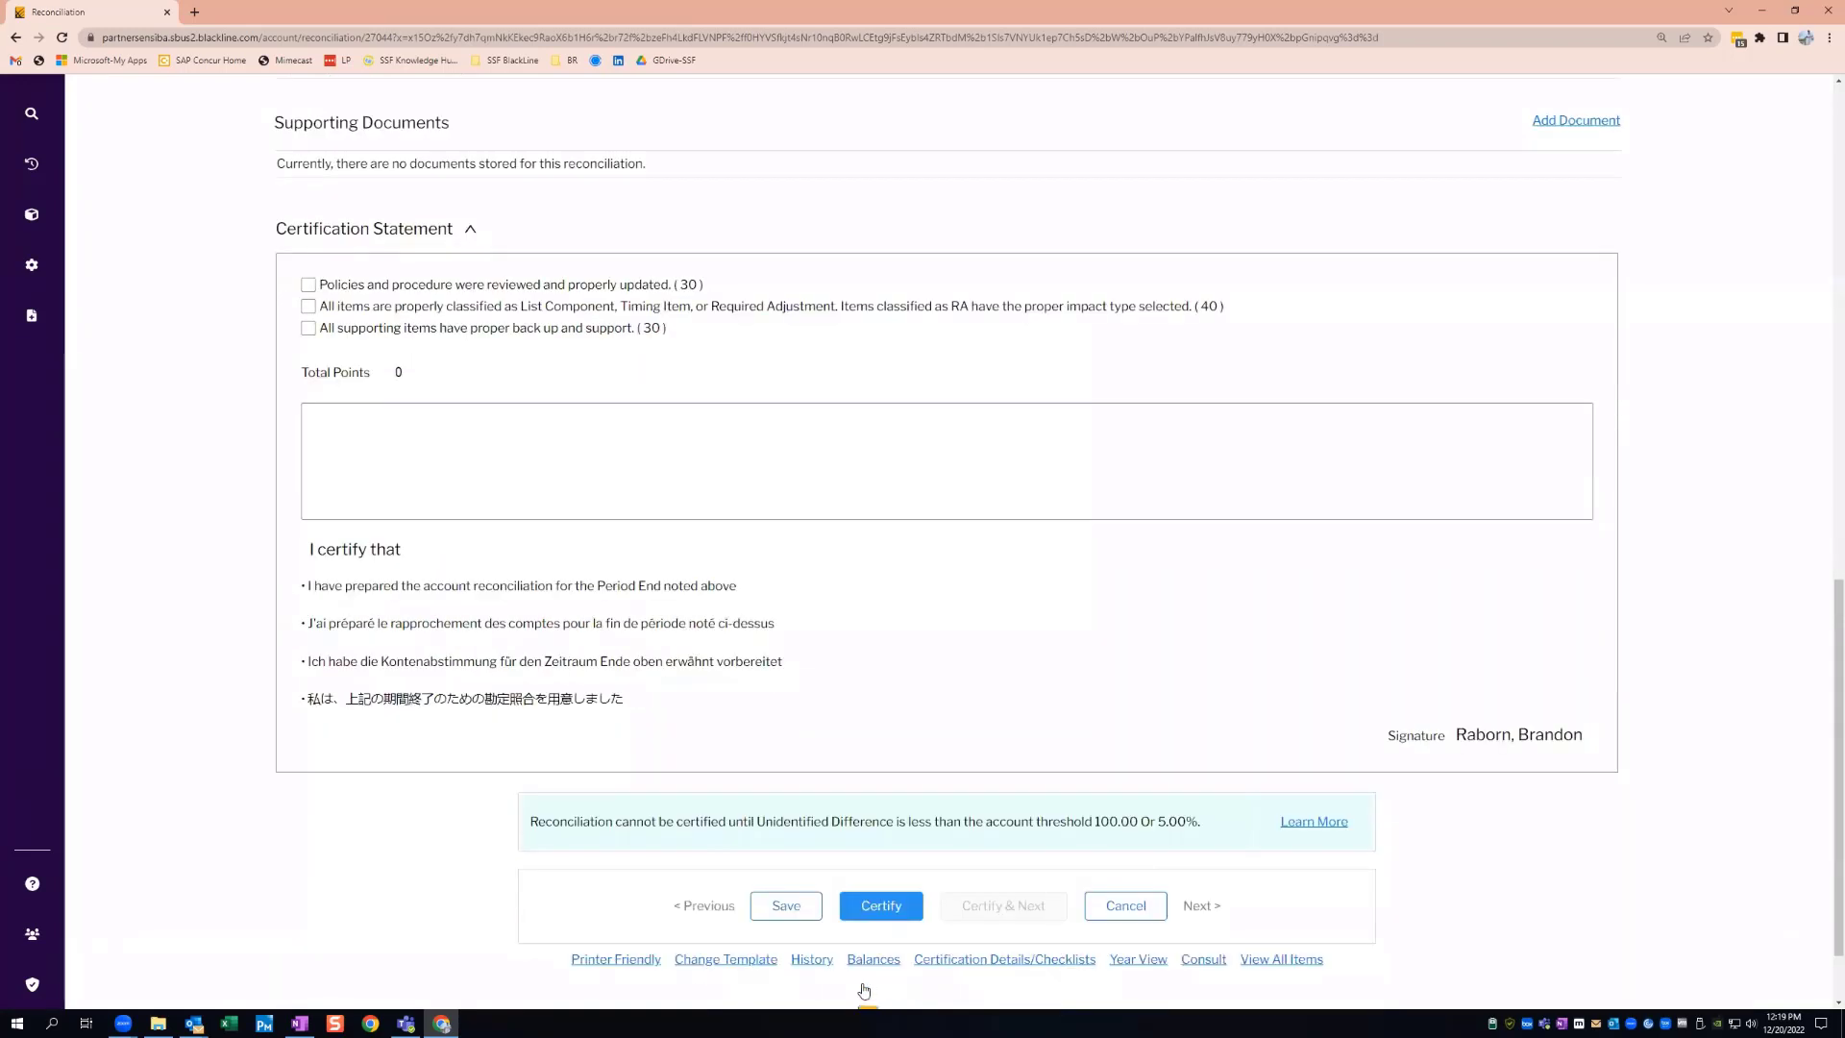
pyautogui.scroll(5, 875, 987)
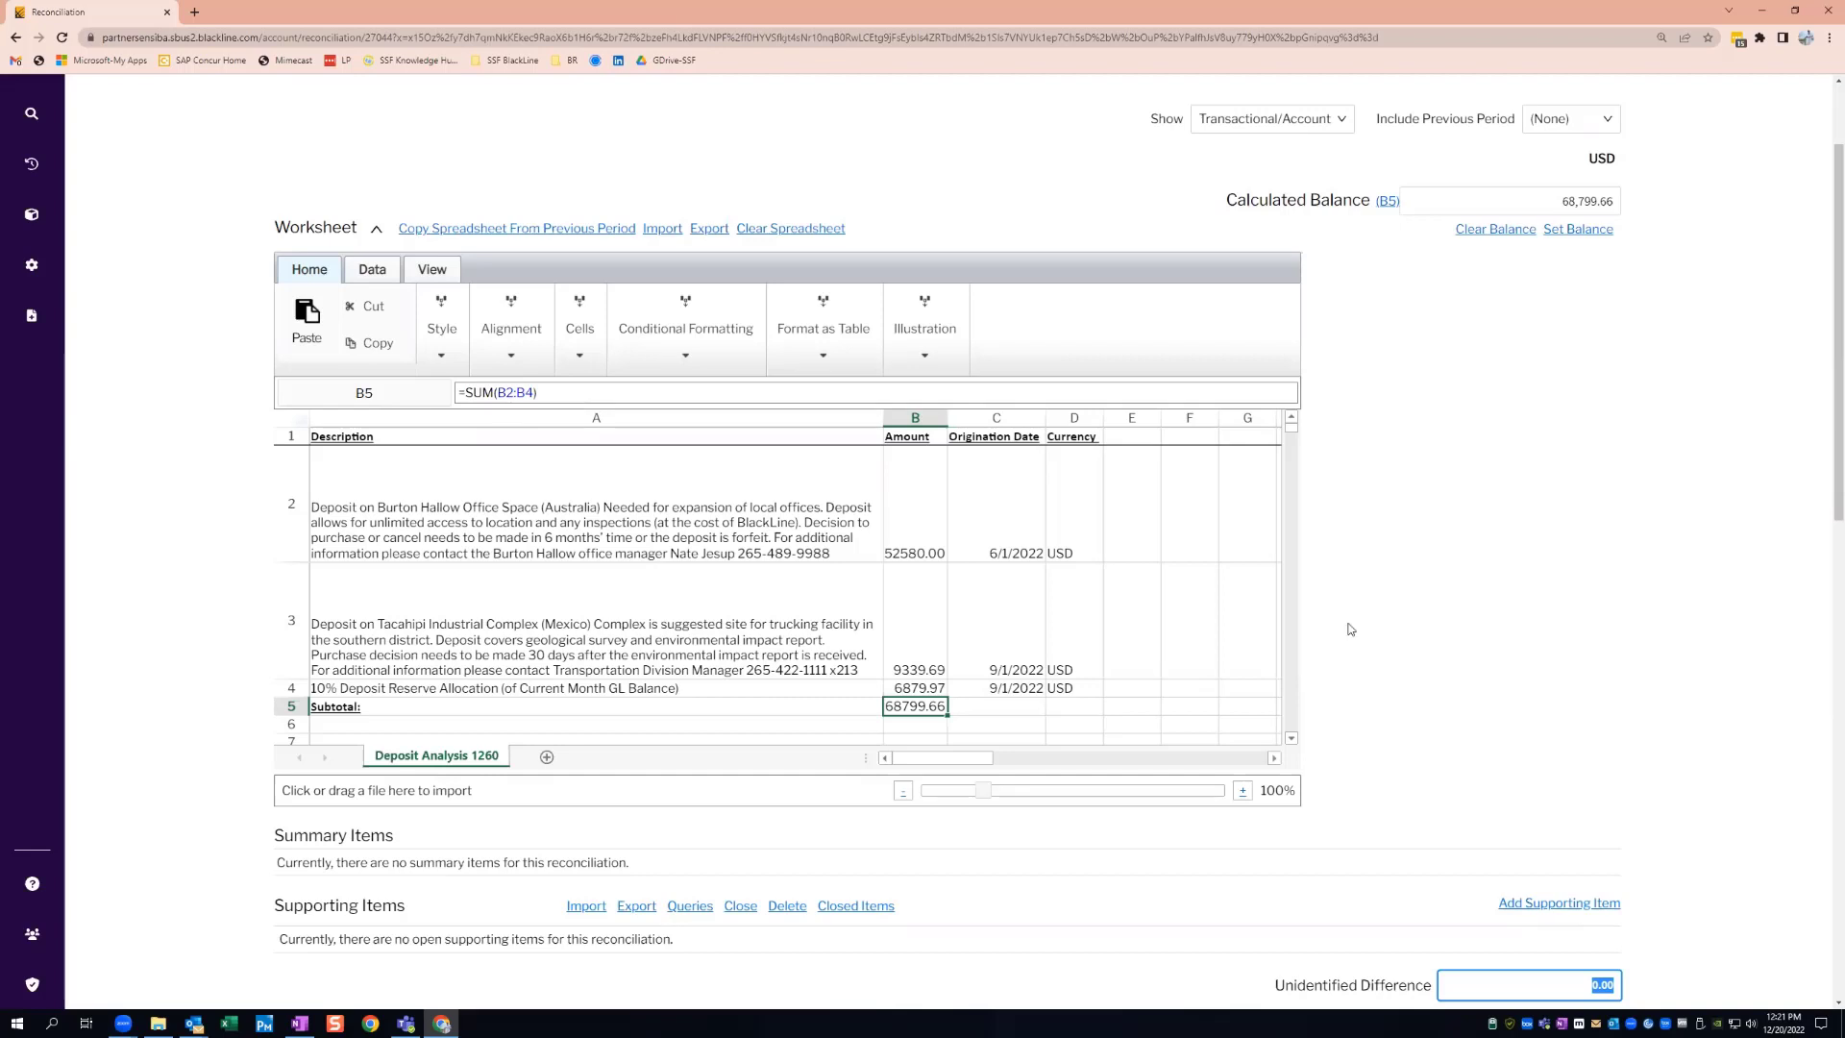
pyautogui.scroll(-3, 1393, 615)
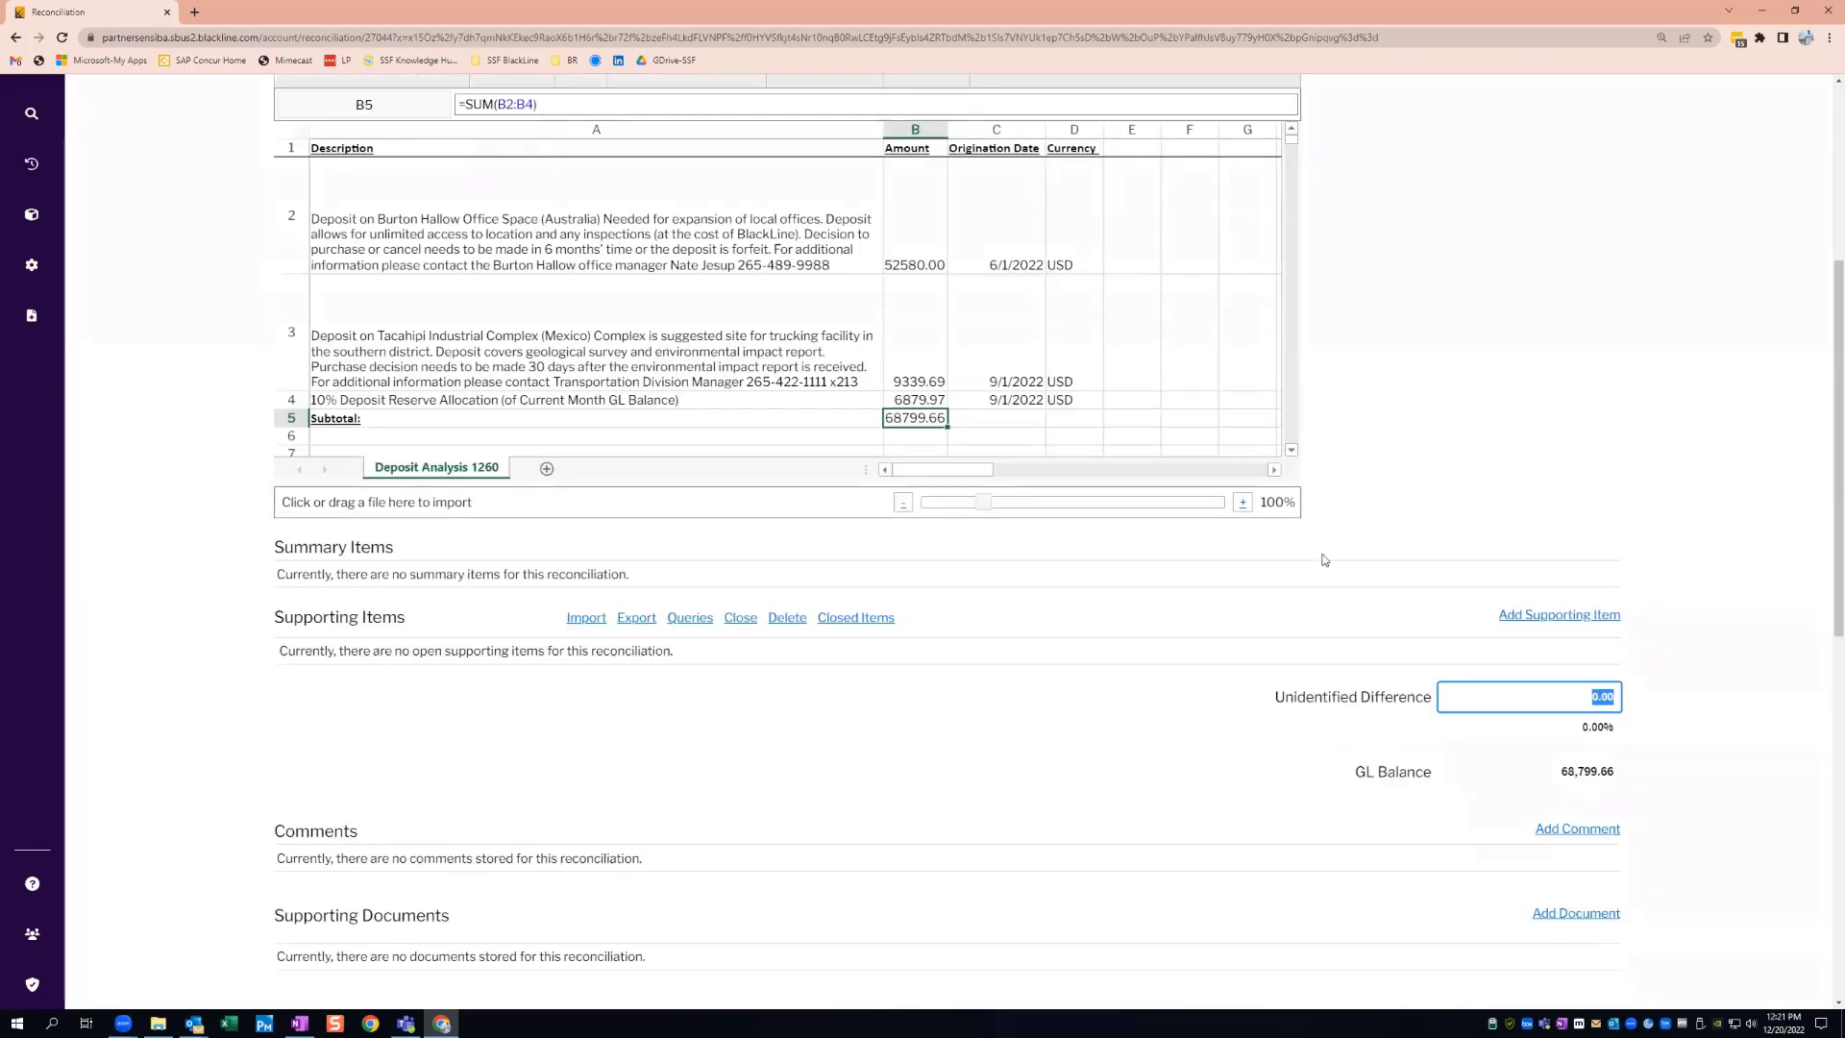
pyautogui.scroll(-2, 996, 789)
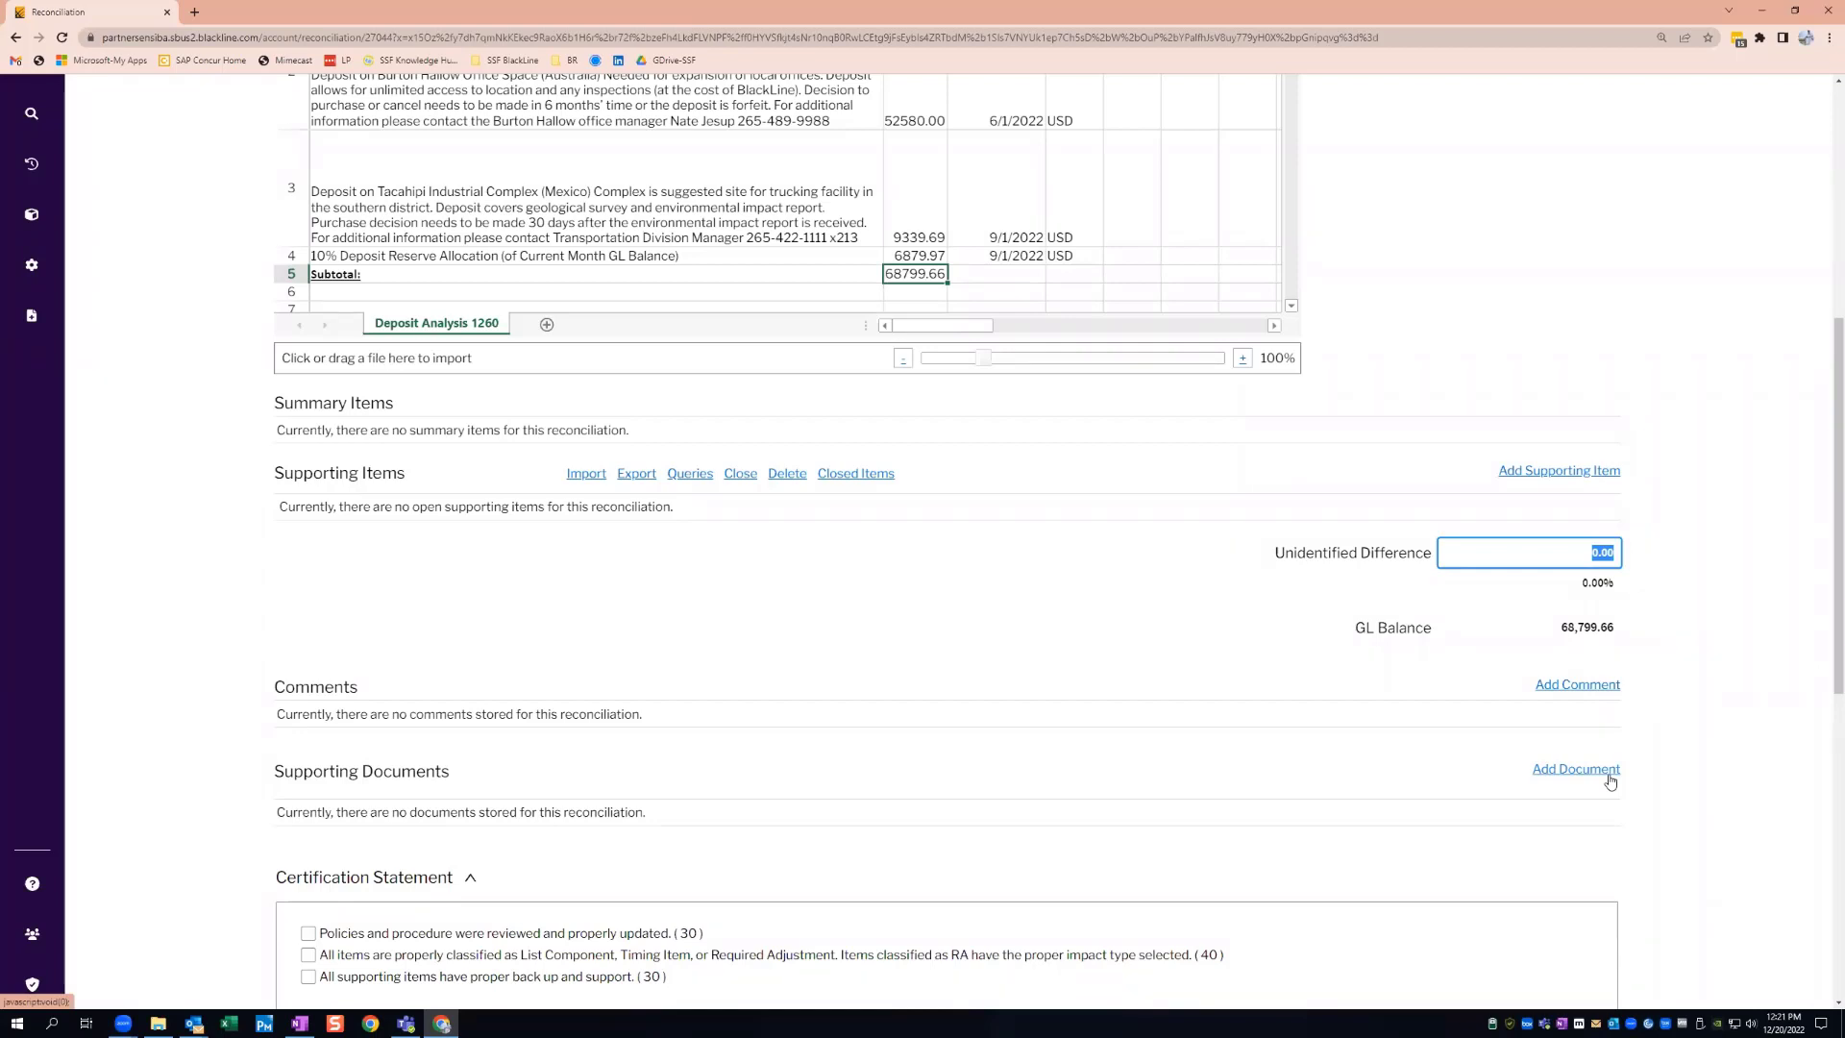
pyautogui.scroll(5, 927, 754)
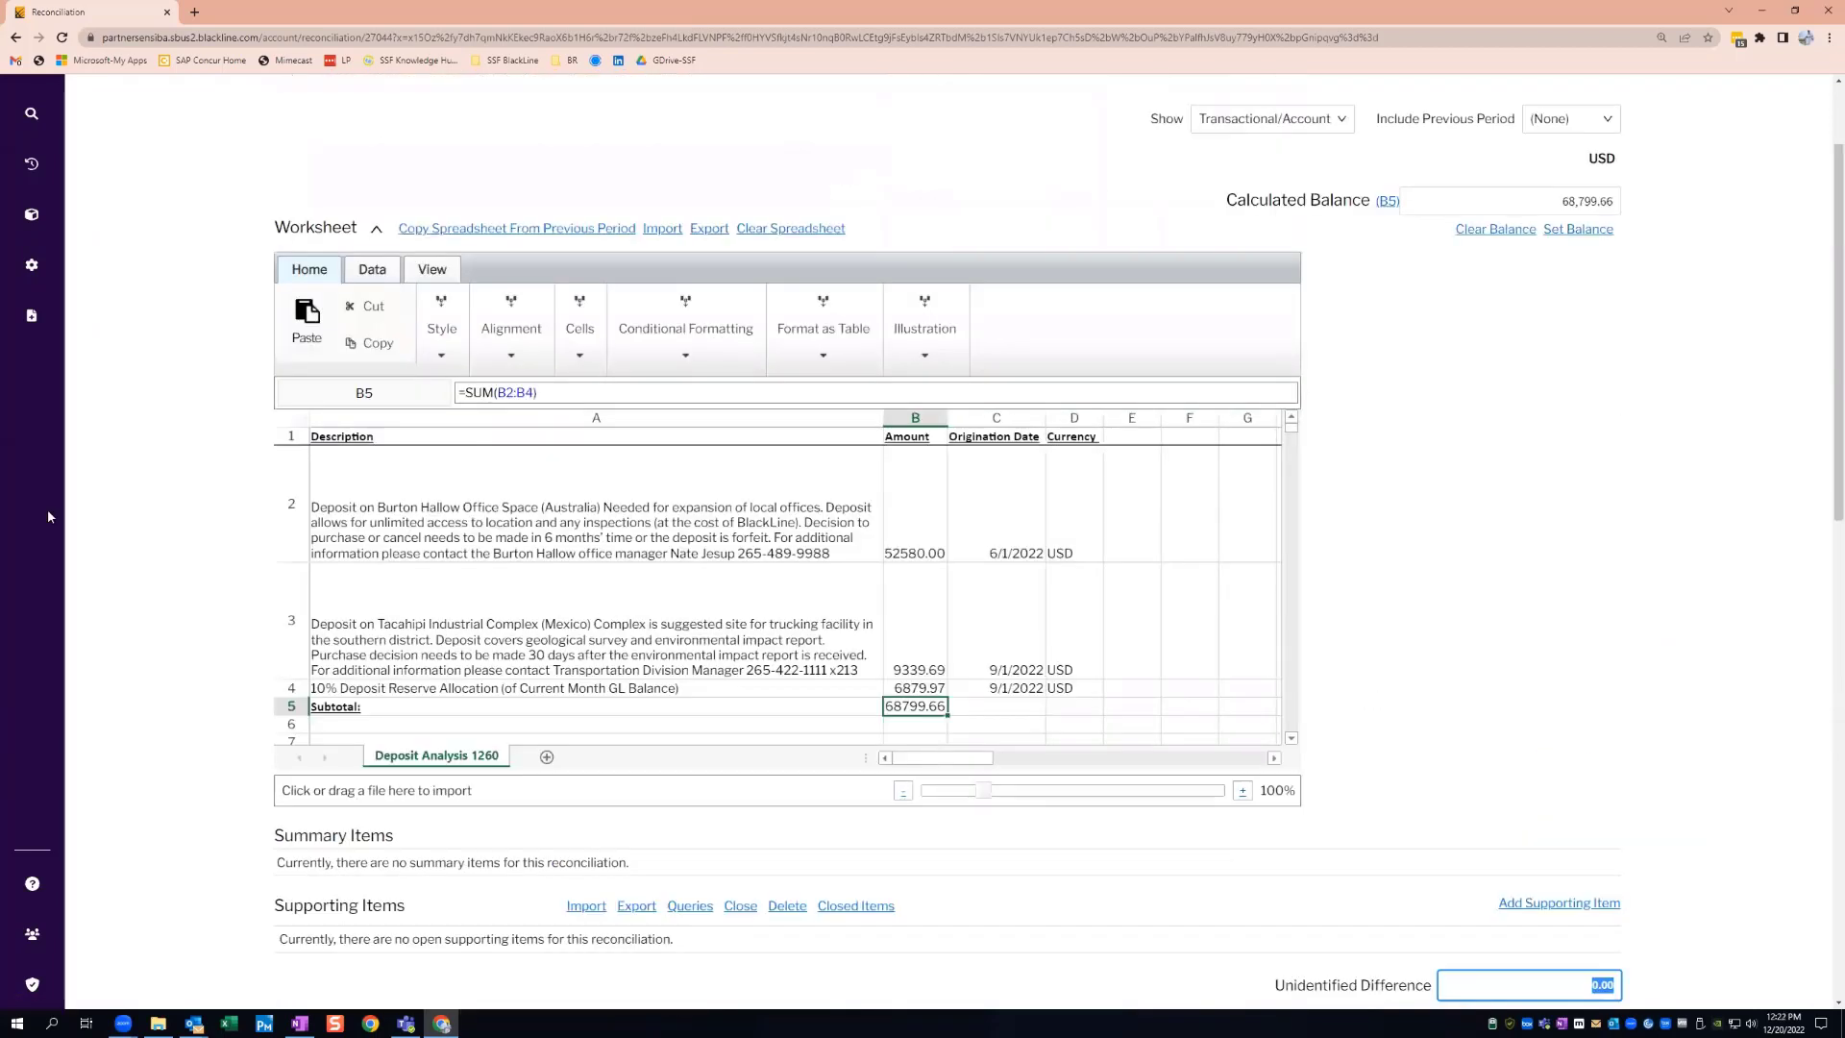